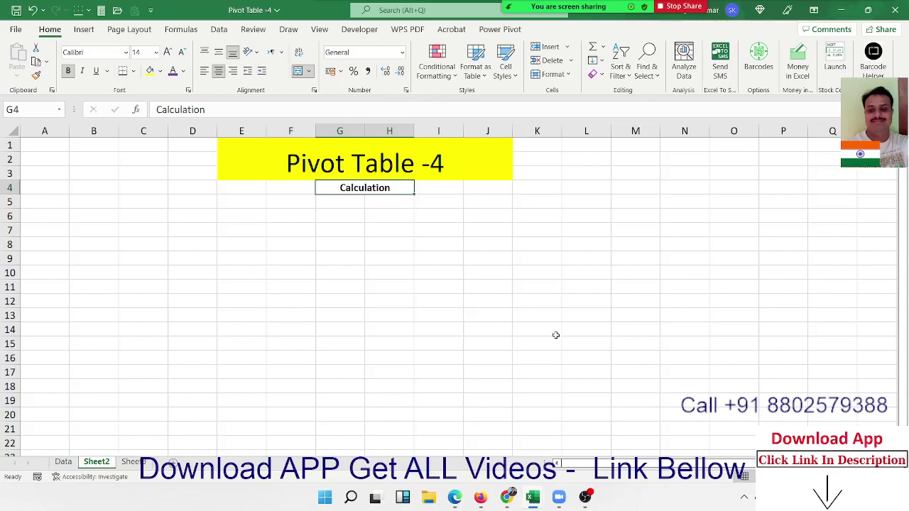
Switch to the Data sheet of sales records and select cell A1 of the table
click(63, 462)
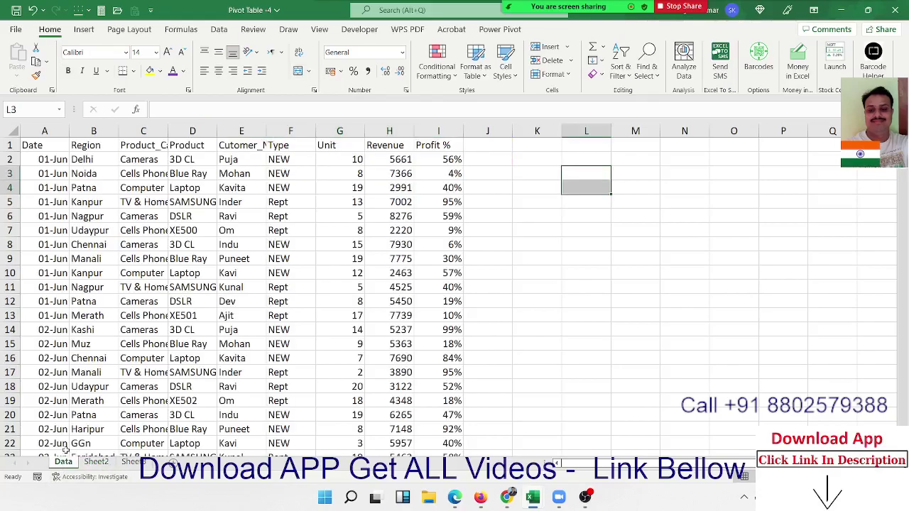
click(43, 144)
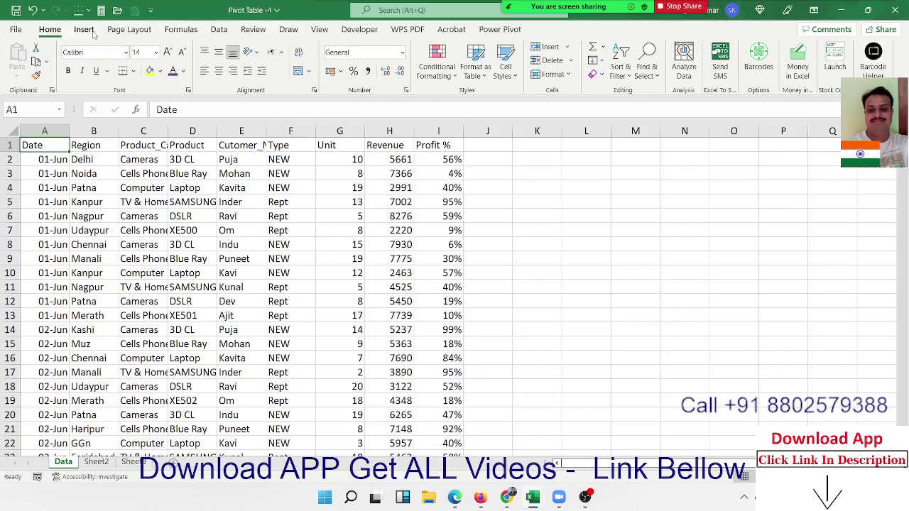
Insert a blank PivotTable from the Data records at Sheet2 cell A6
click(83, 29)
click(22, 59)
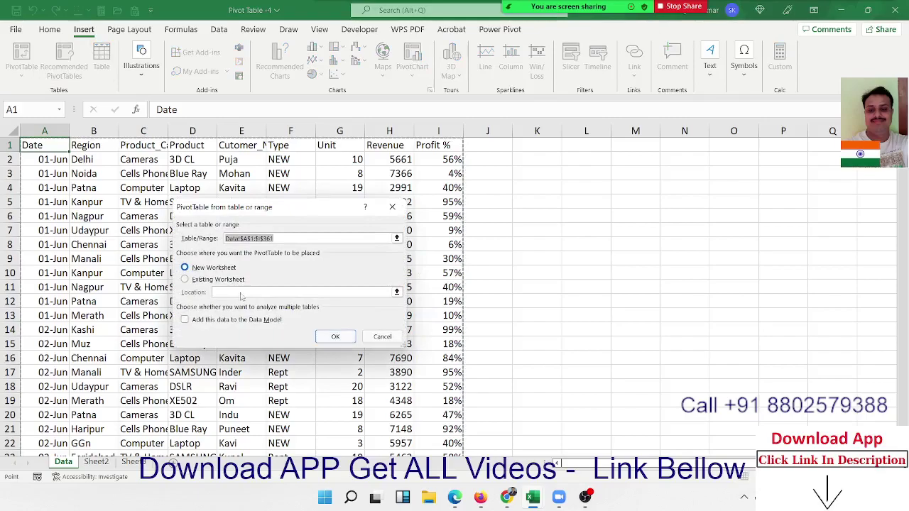
click(186, 279)
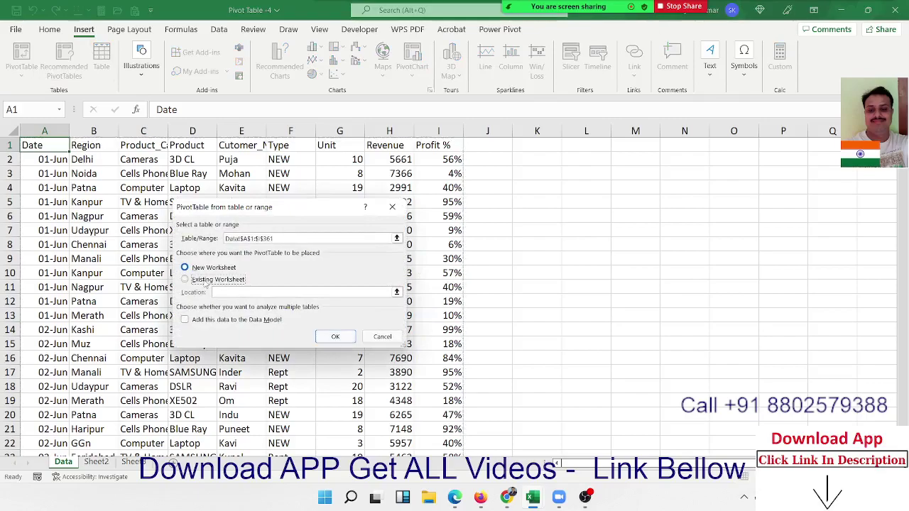
click(96, 462)
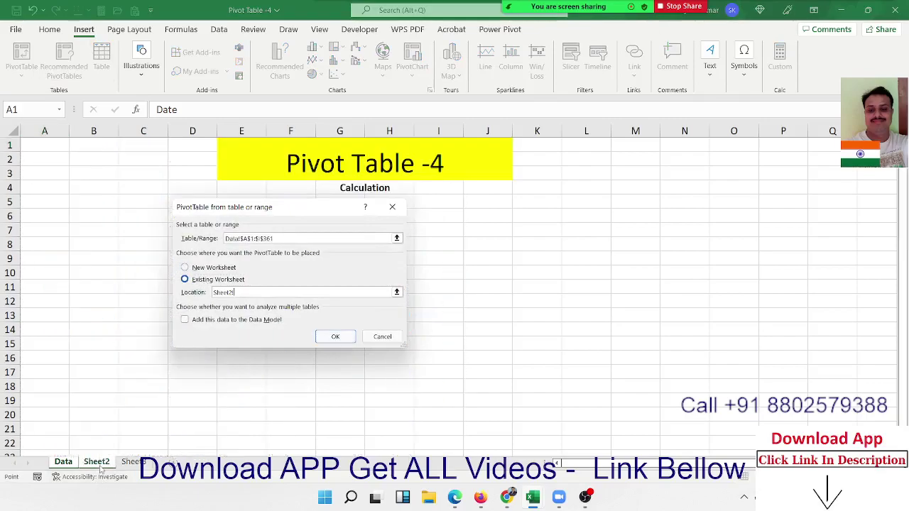
click(33, 216)
click(330, 336)
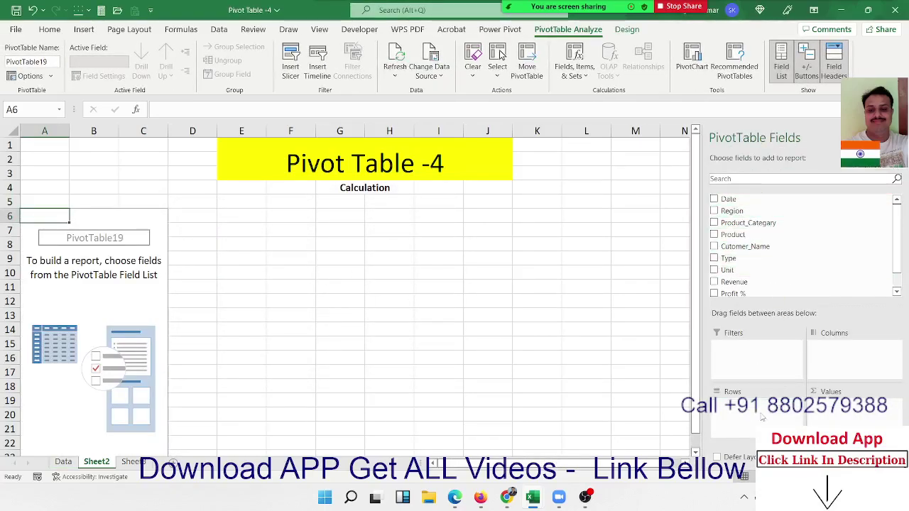
Put Region in Rows and Revenue in Values, giving a Grand Total of 1836336
drag(733, 211, 762, 418)
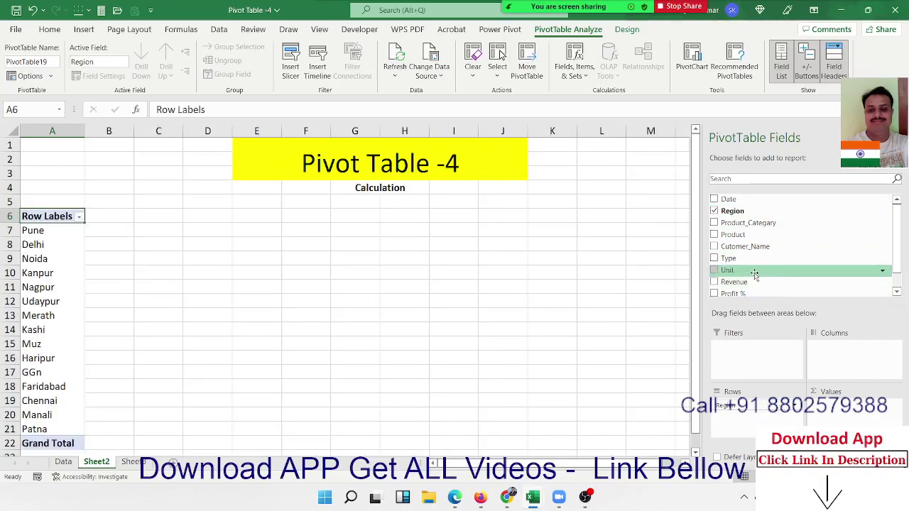
scroll(772, 290, down, 1)
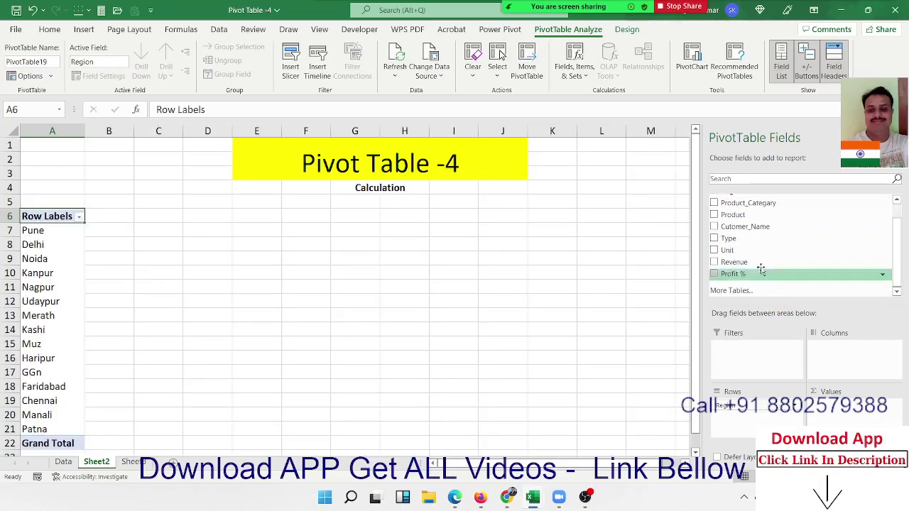
drag(761, 264, 846, 409)
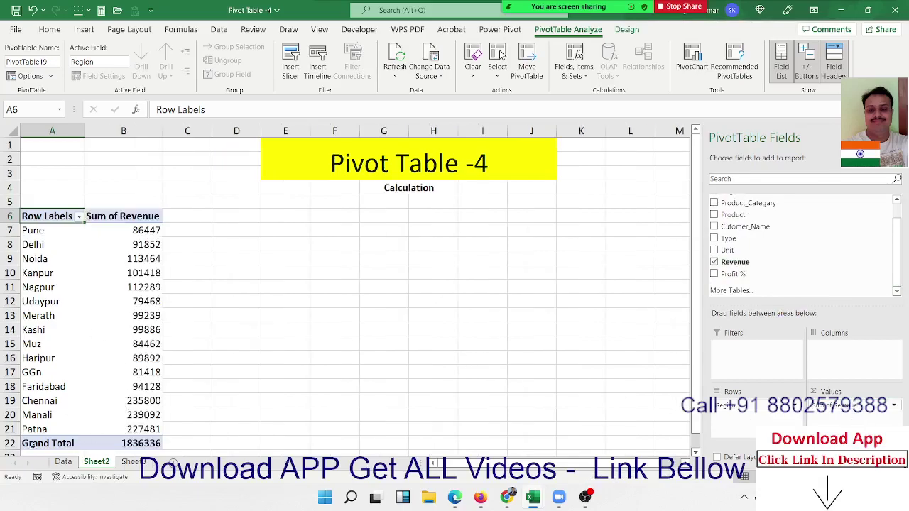
mouse_move(46, 235)
mouse_down()
mouse_move(106, 325)
mouse_move(112, 429)
mouse_up()
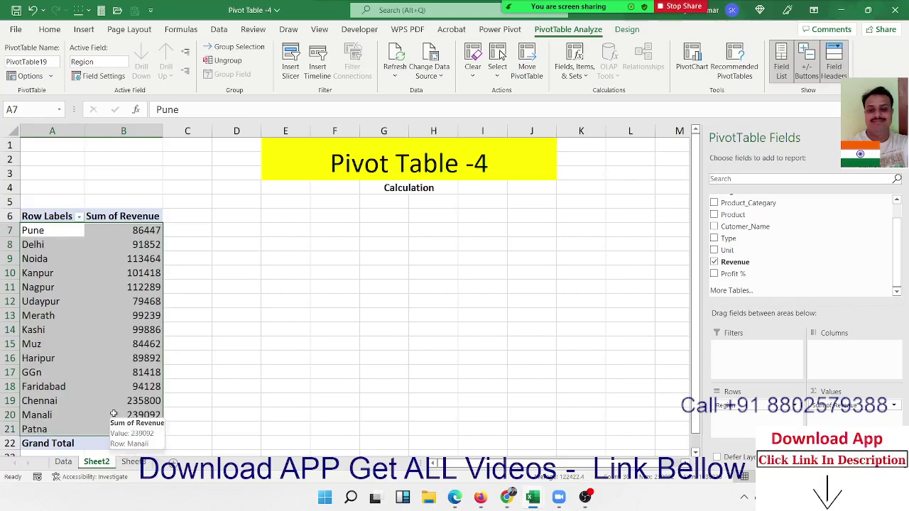
click(137, 370)
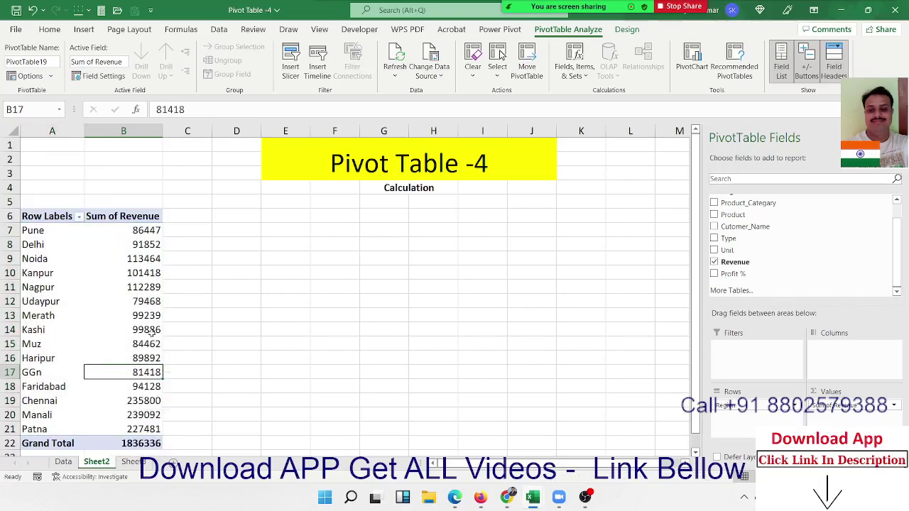
Sort regions by Sum of Revenue smallest to largest, from Udaypur 79468 to Manali 239092
click(146, 287)
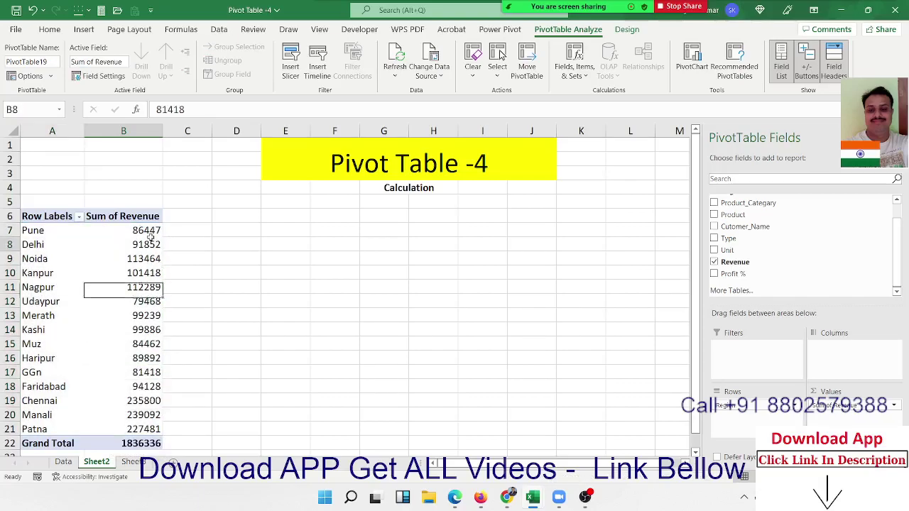
right_click(157, 245)
mouse_move(198, 345)
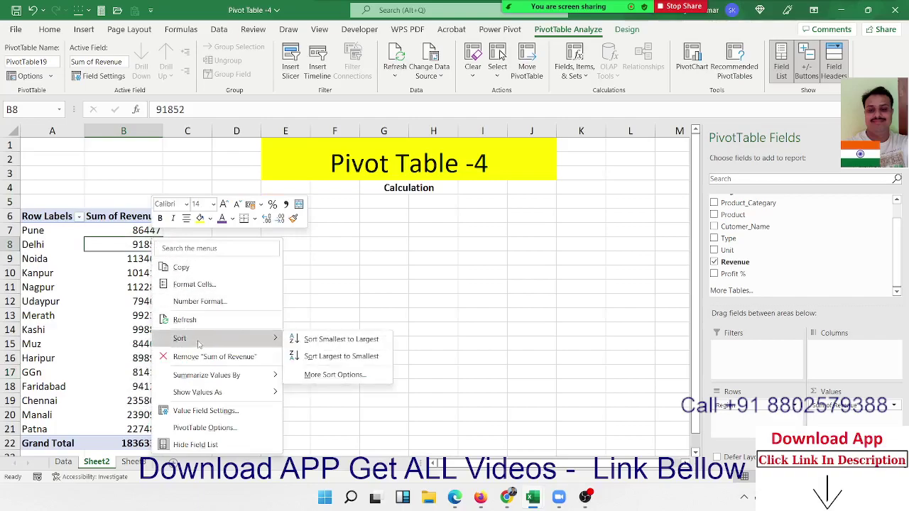
click(340, 341)
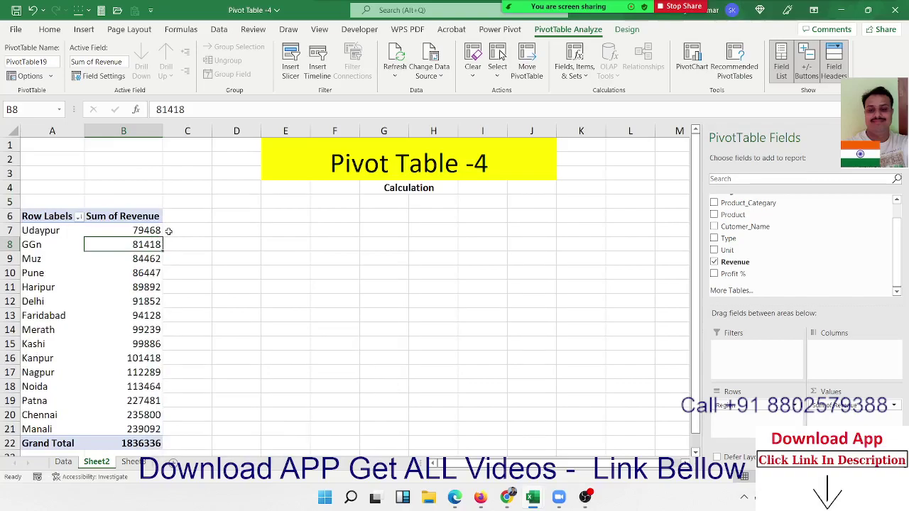
click(150, 443)
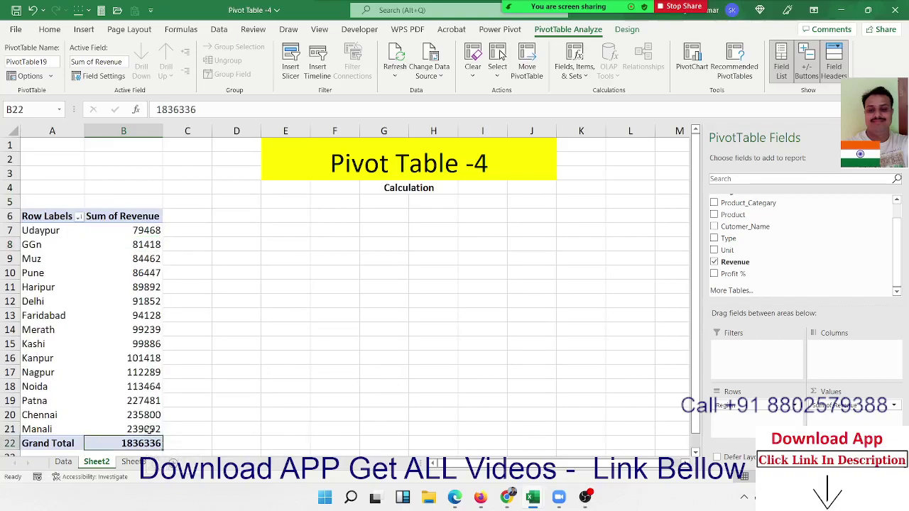
drag(149, 429, 151, 229)
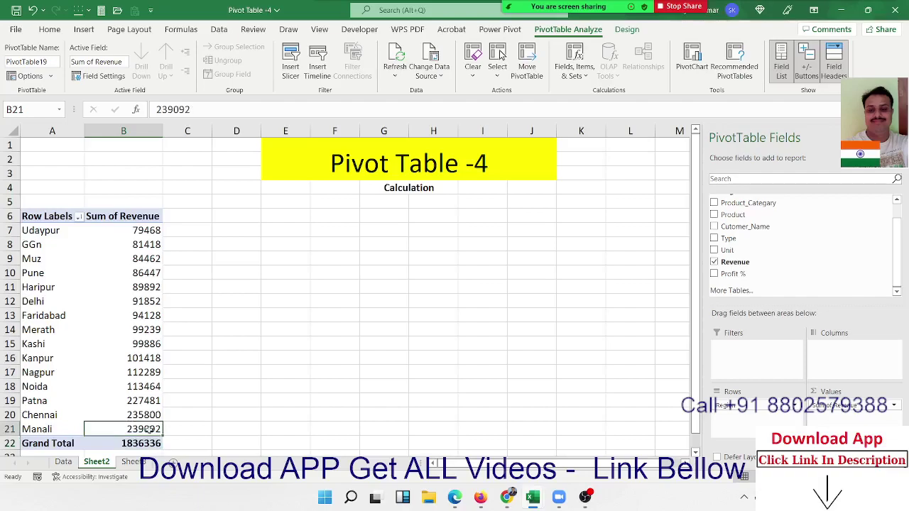
drag(189, 228, 189, 429)
click(184, 230)
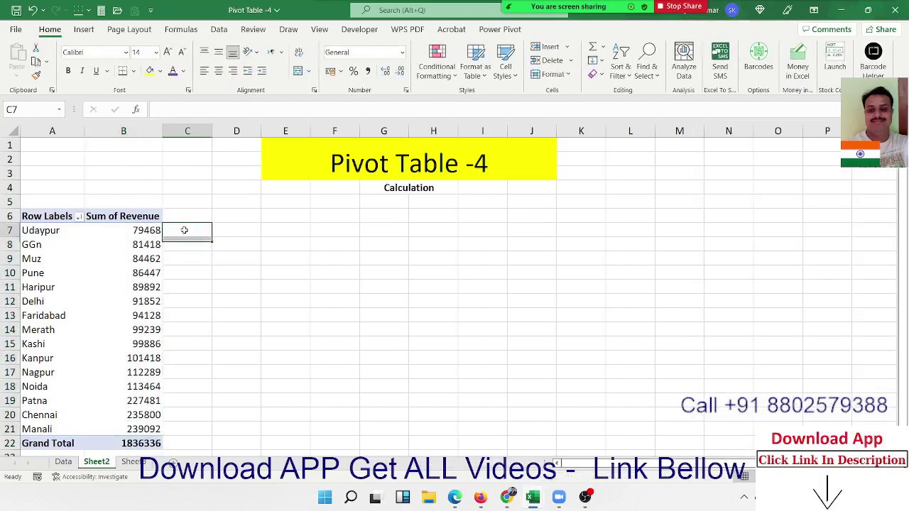
text(=)
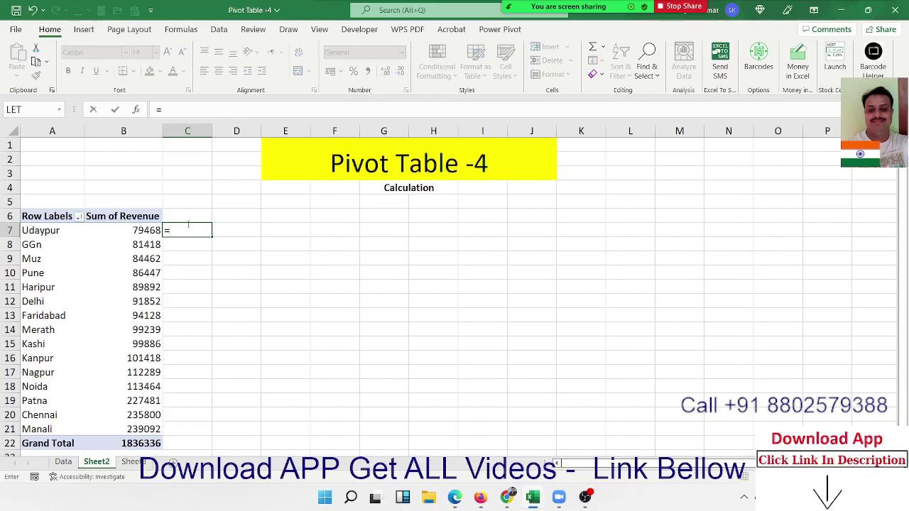
click(142, 231)
text(/)
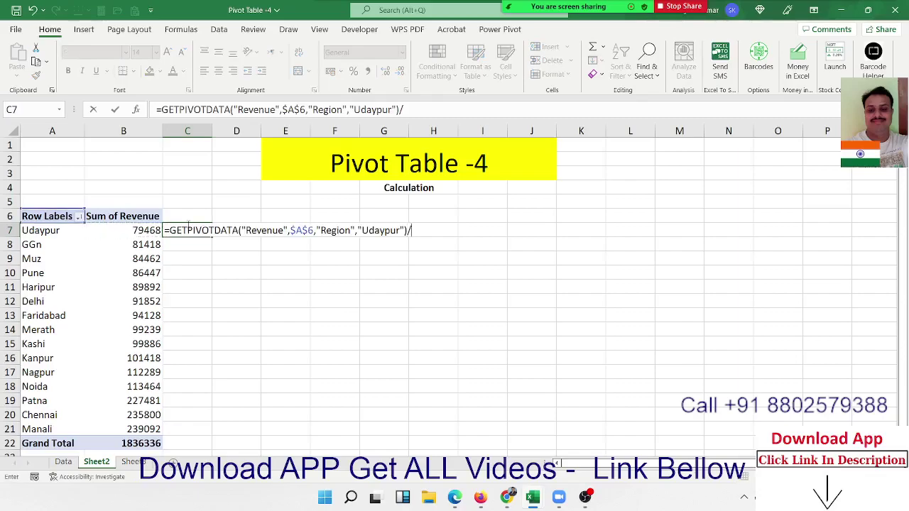
click(140, 443)
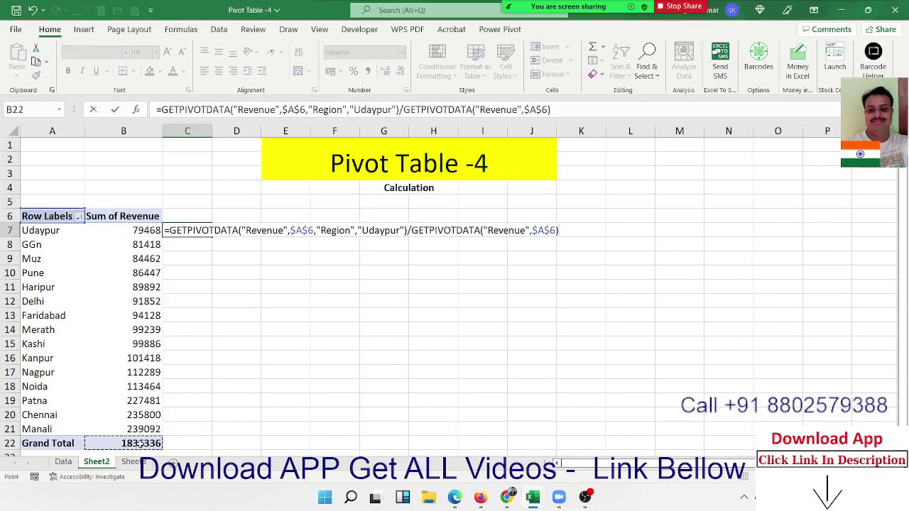
key(ctrl+Return)
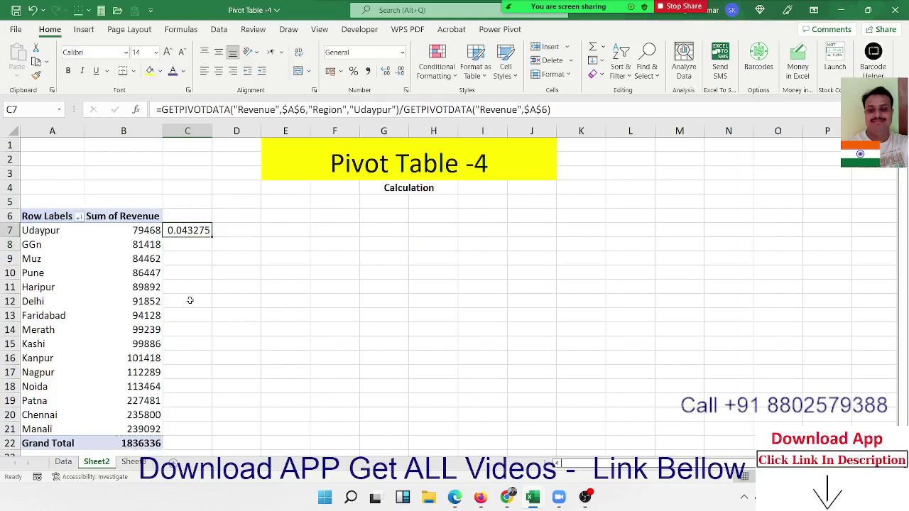
click(356, 72)
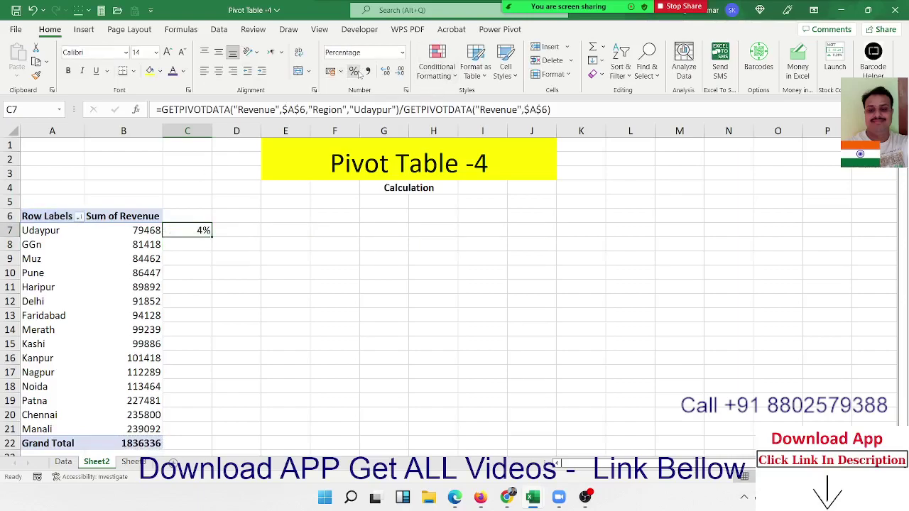
key(Delete)
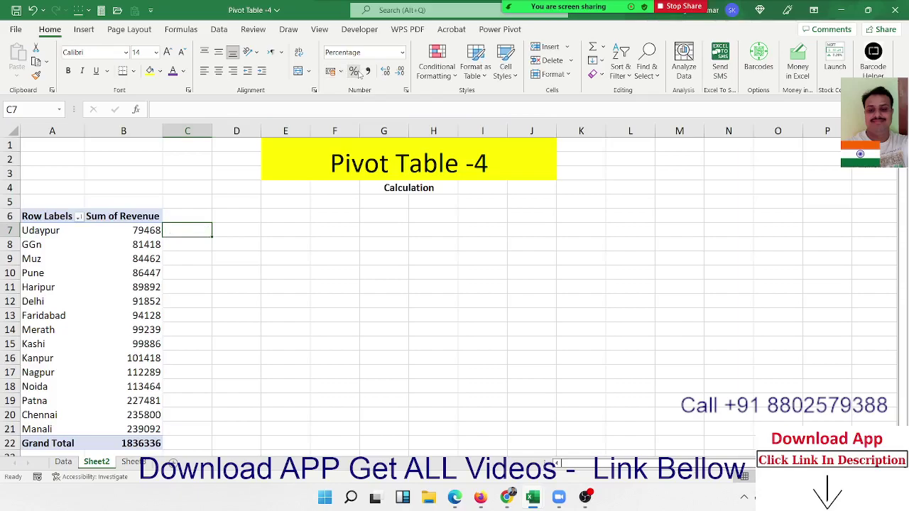
click(146, 260)
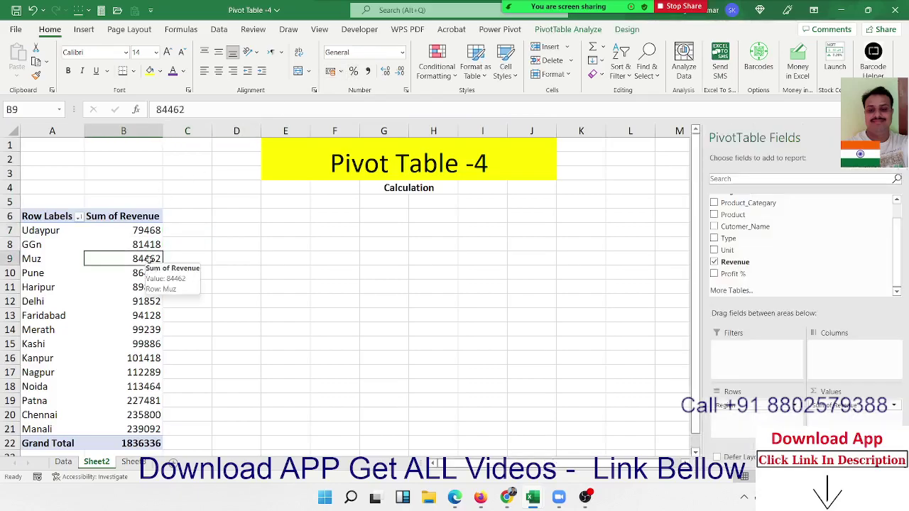
Add Revenue again as Sum of Revenue2 and display it as % of Grand Total
drag(735, 262, 851, 411)
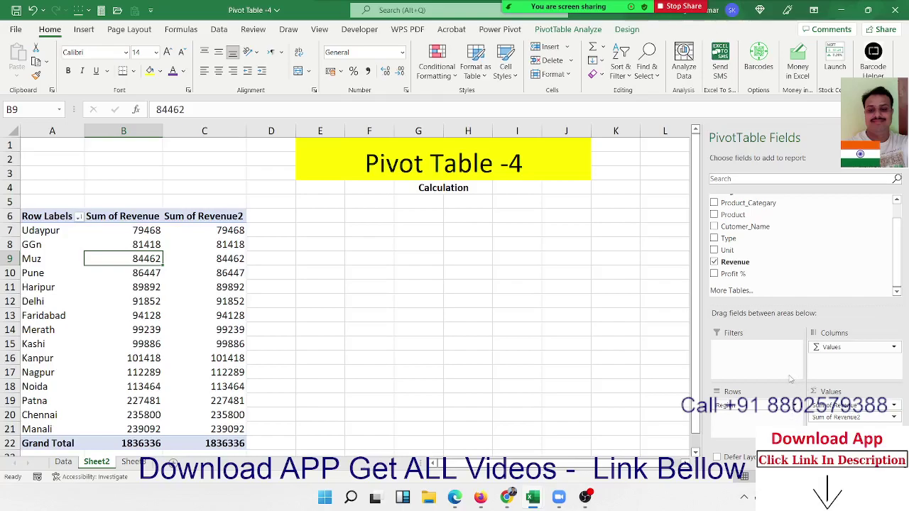
click(894, 417)
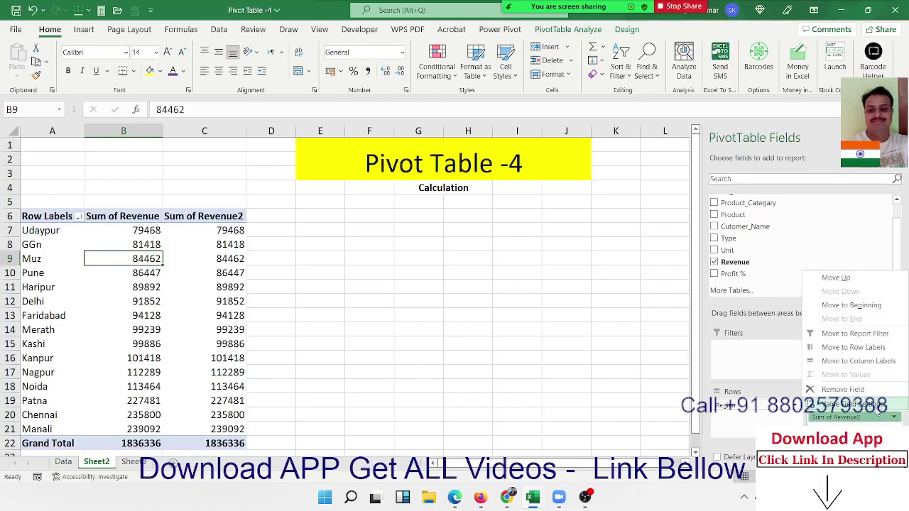
click(879, 406)
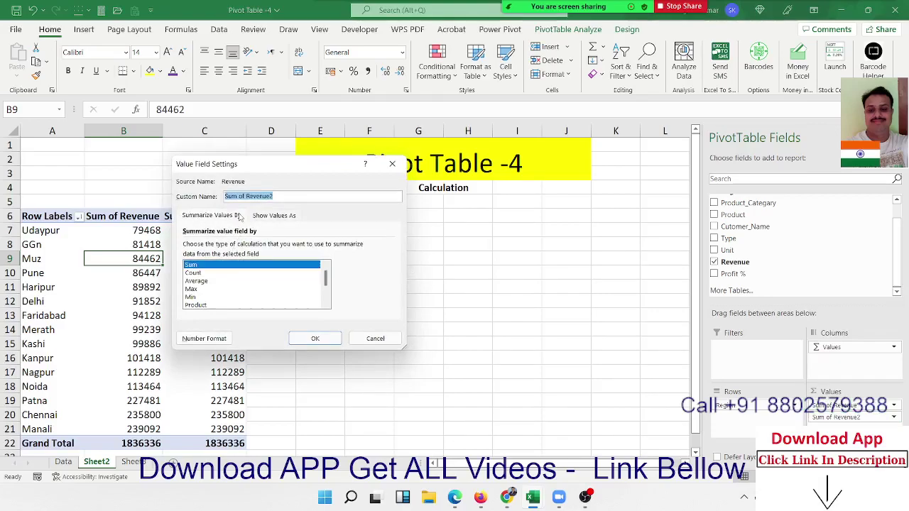
drag(235, 165, 380, 168)
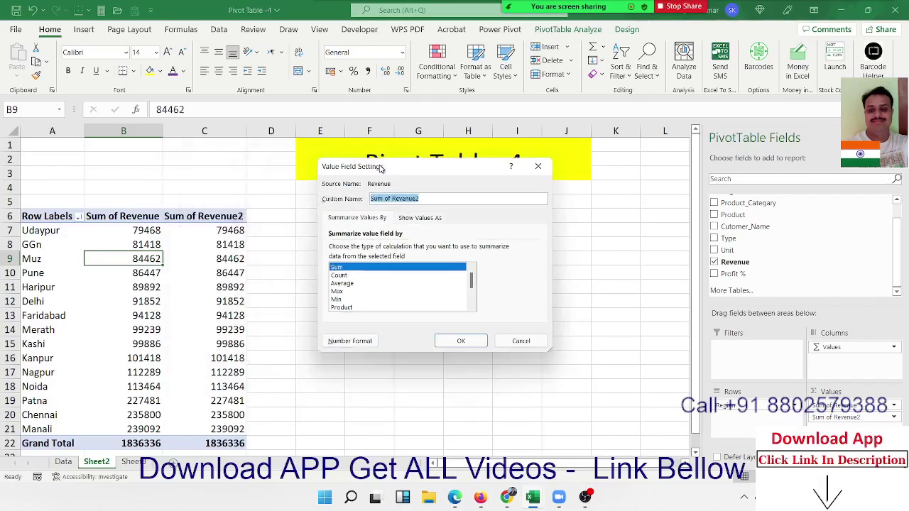
click(401, 220)
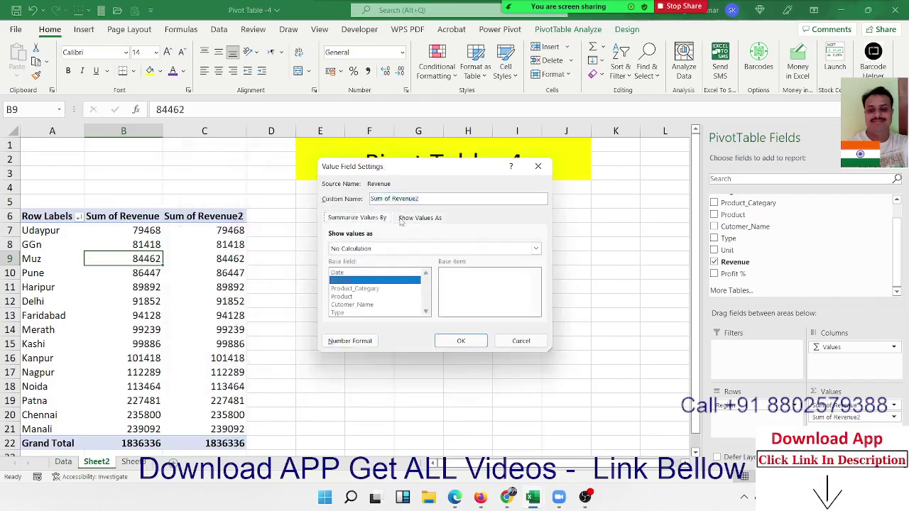
click(361, 250)
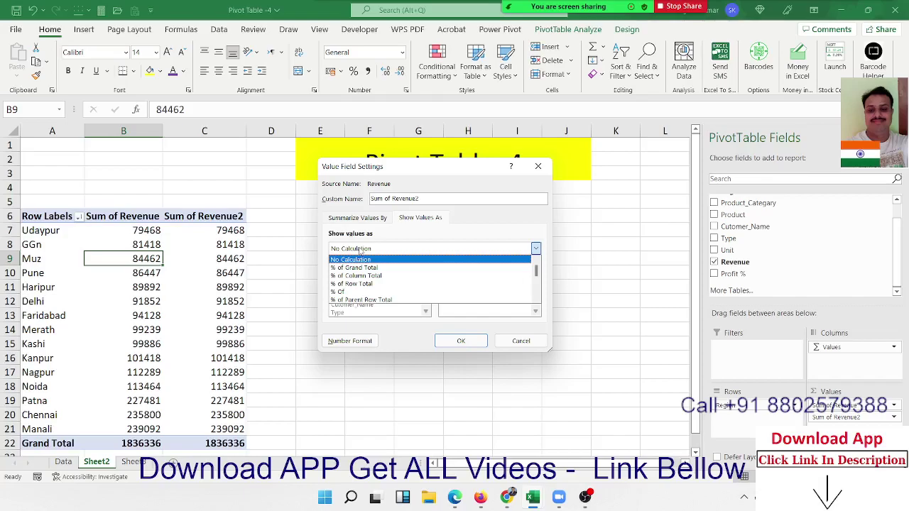
key(Down)
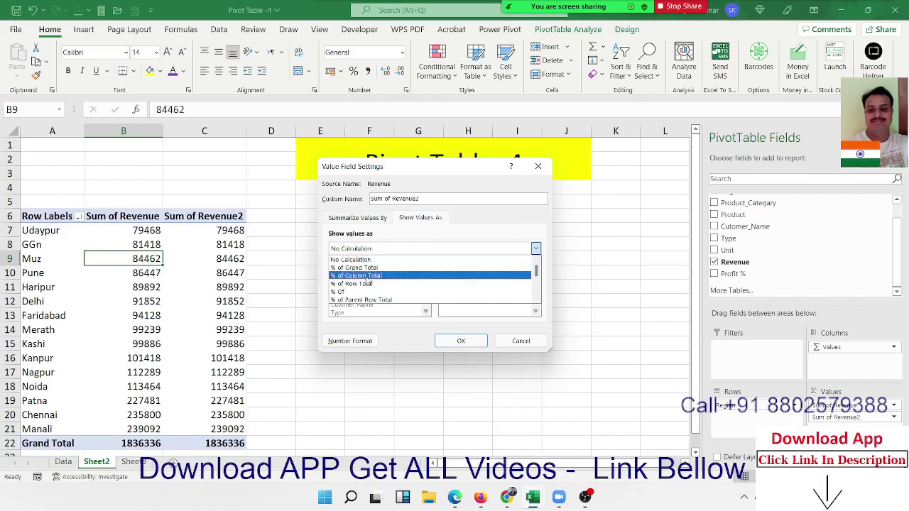
click(369, 270)
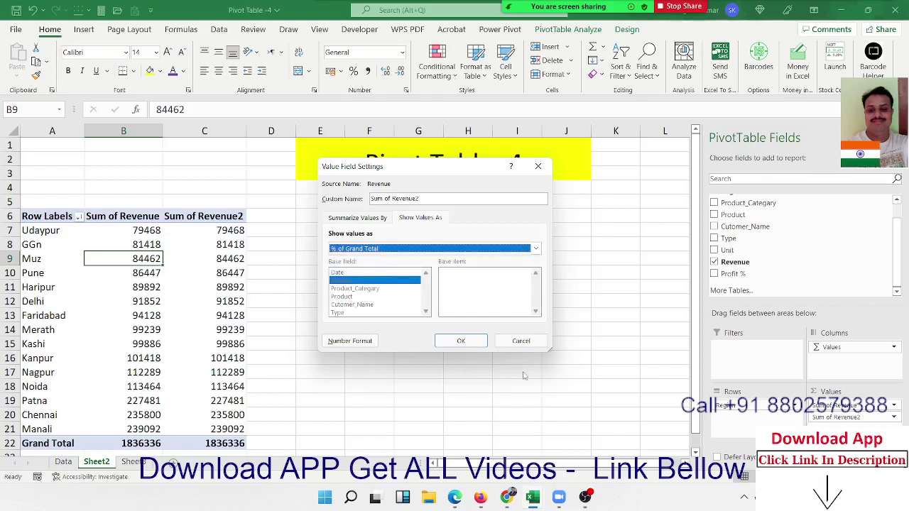
click(461, 342)
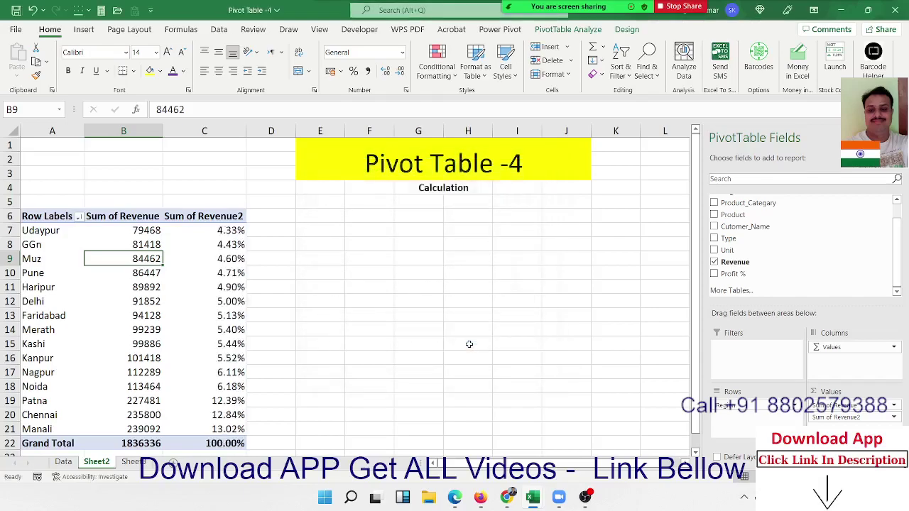
Remove the Sum of Revenue2 percentage field from the pivot's Values
drag(223, 230, 224, 435)
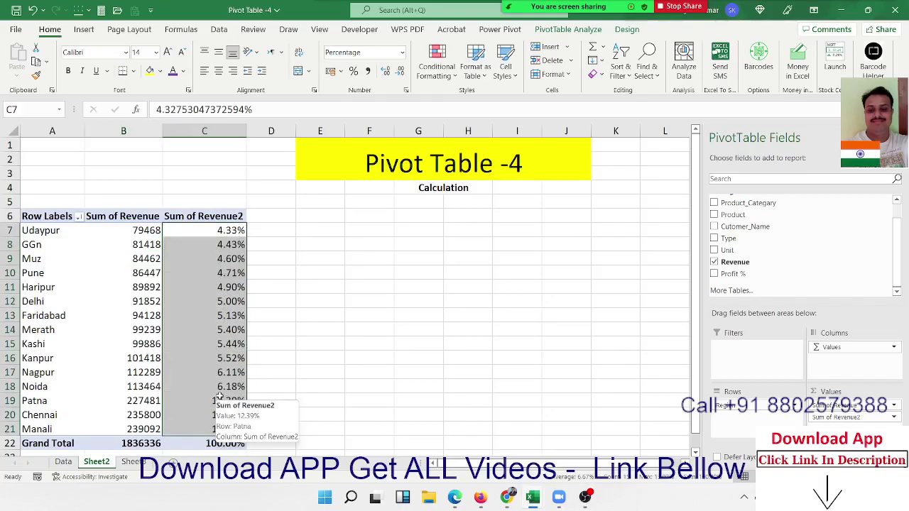
click(846, 421)
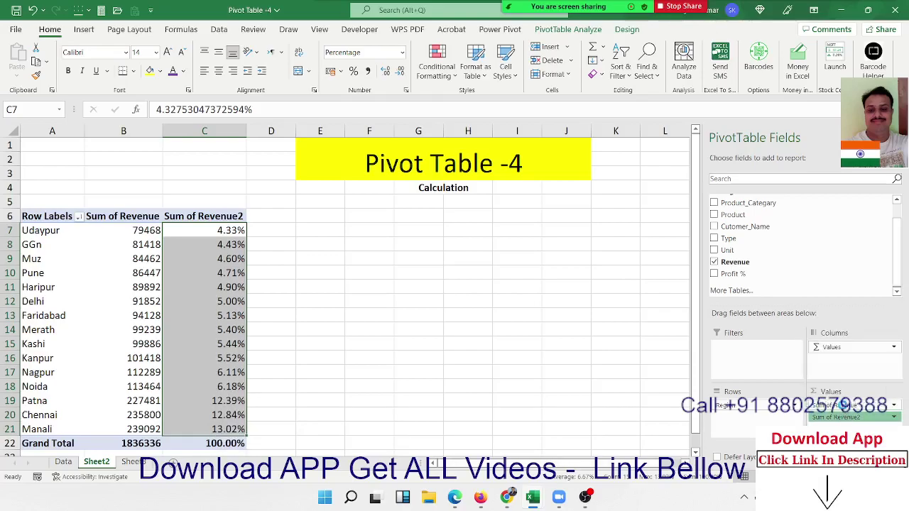
click(842, 411)
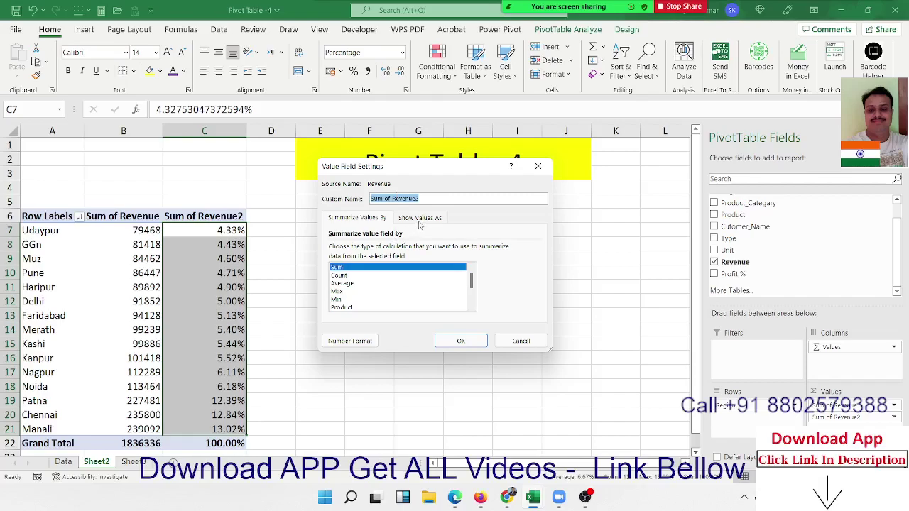
click(420, 220)
click(374, 248)
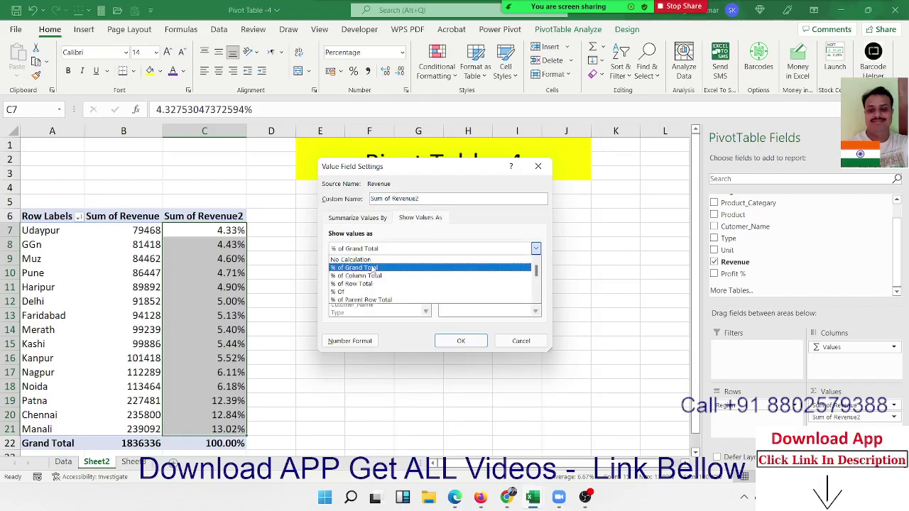
click(525, 342)
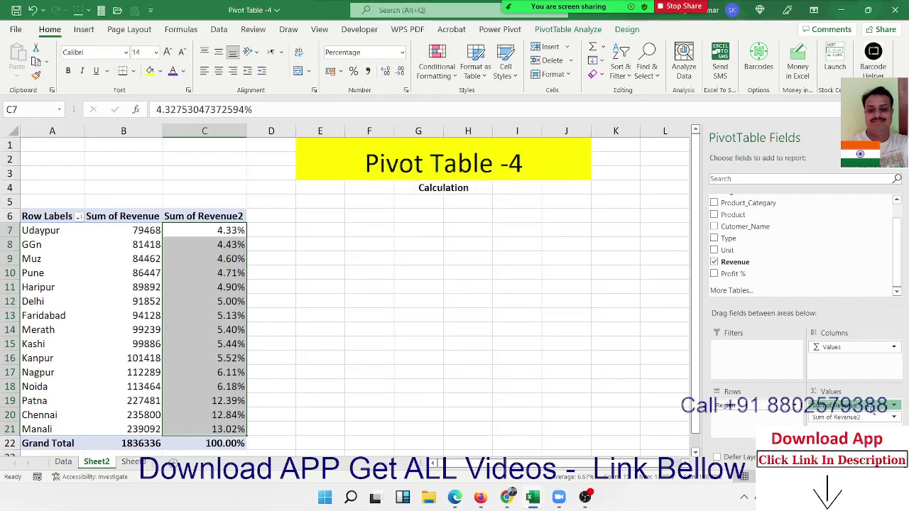
click(871, 409)
click(831, 374)
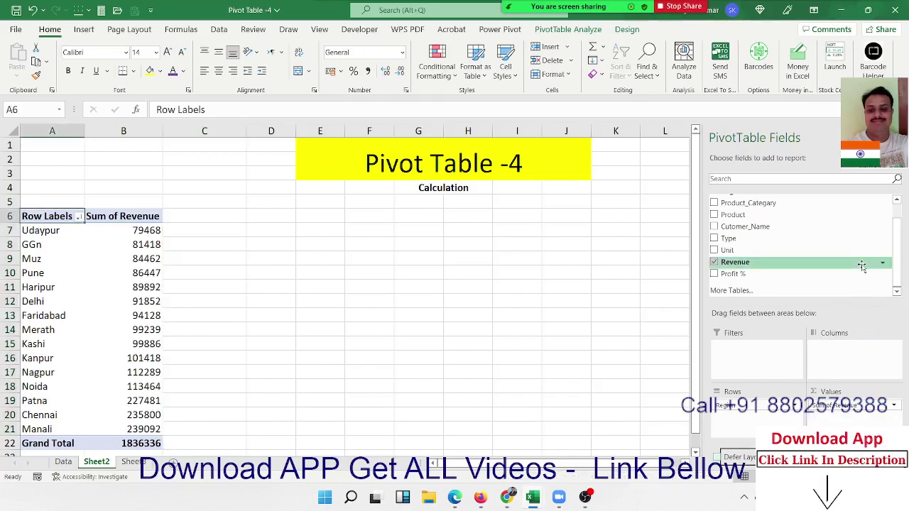
scroll(837, 268, up, 2)
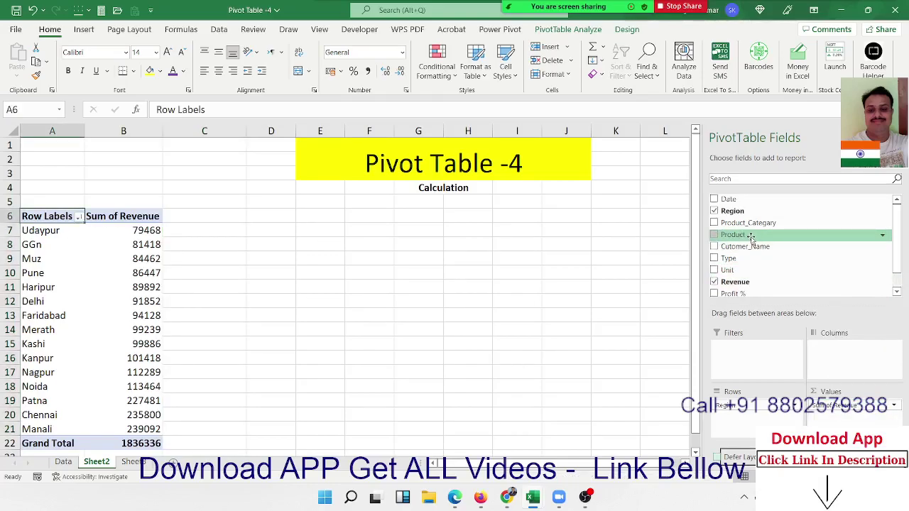
drag(751, 236, 842, 359)
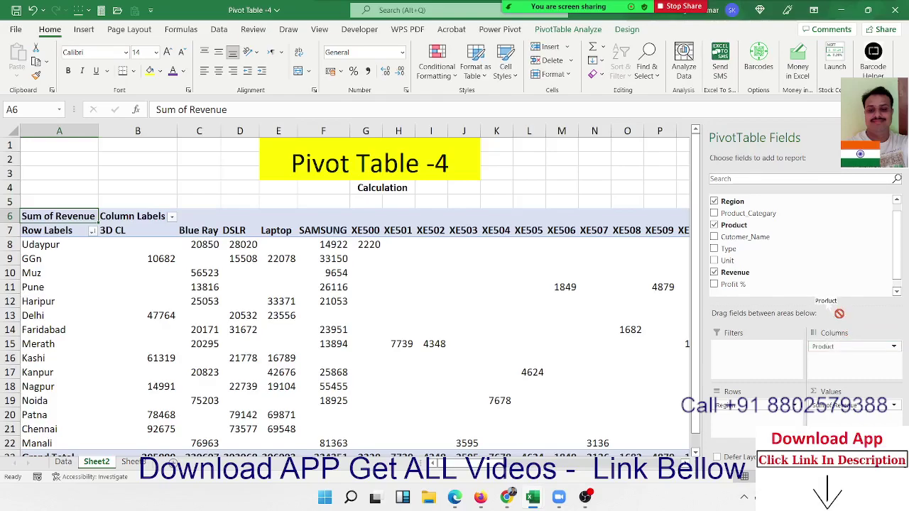
drag(839, 347, 768, 275)
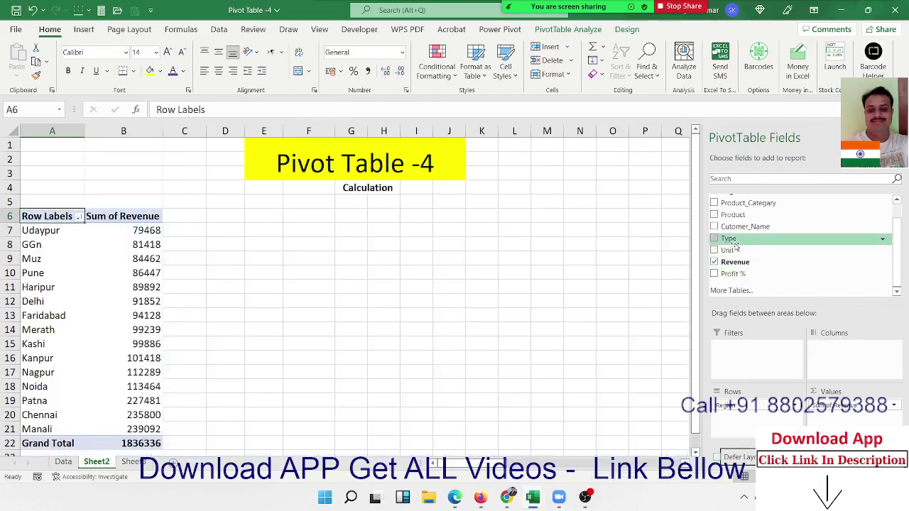
On the Data sheet, change D7 from XE500 to XE and fill the D2:D7 product pattern down
click(64, 461)
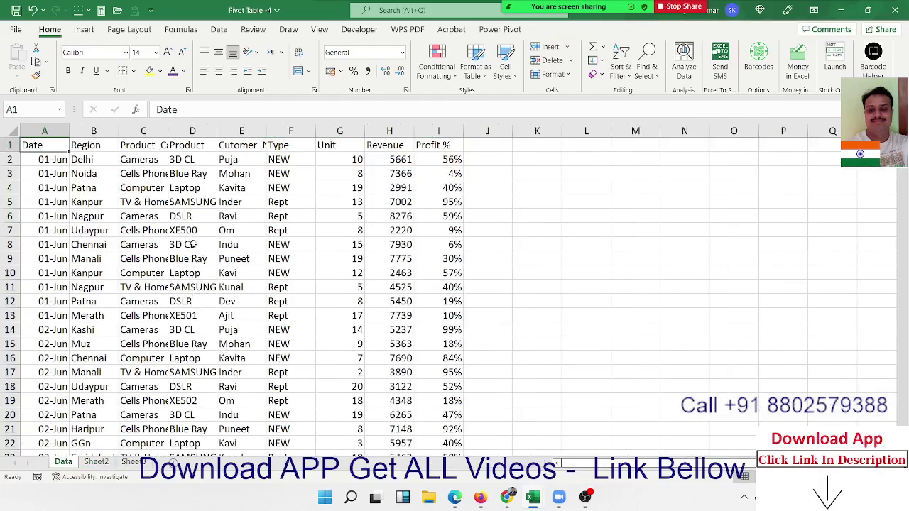
click(194, 233)
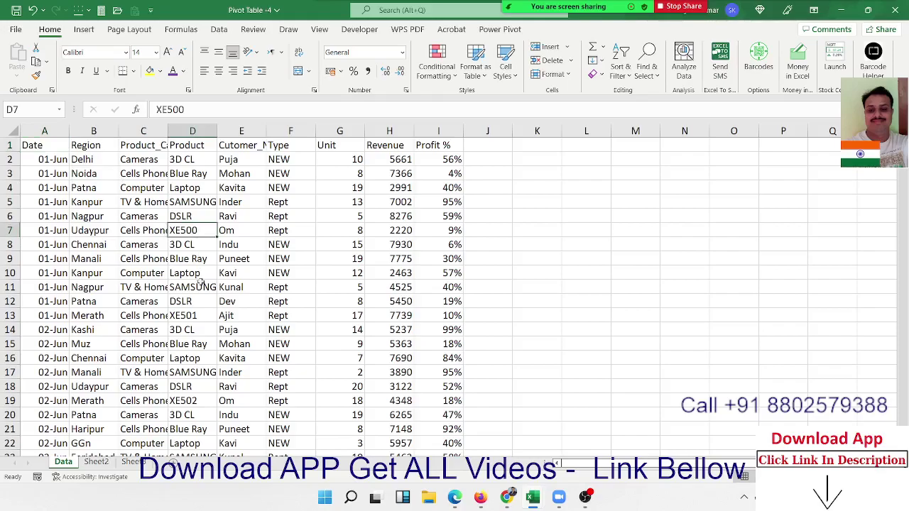
scroll(201, 380, down, 10)
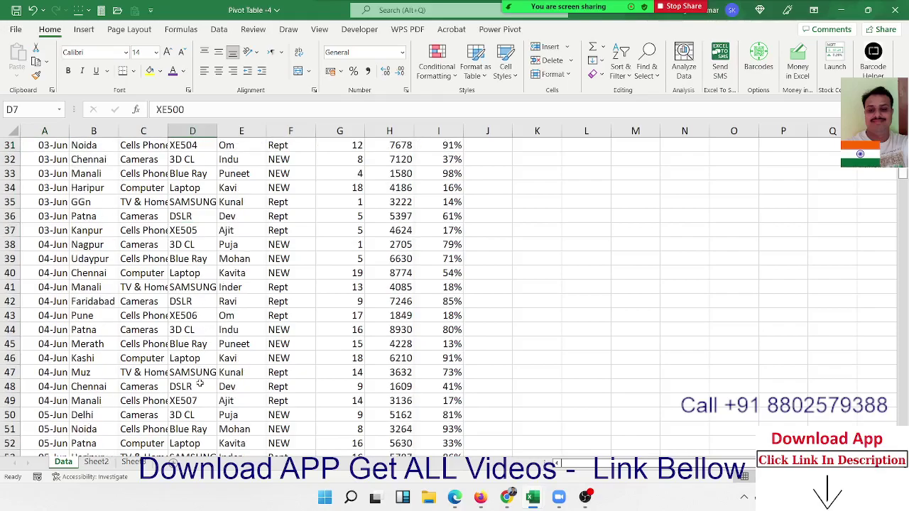
scroll(201, 384, up, 2)
scroll(201, 384, up, 8)
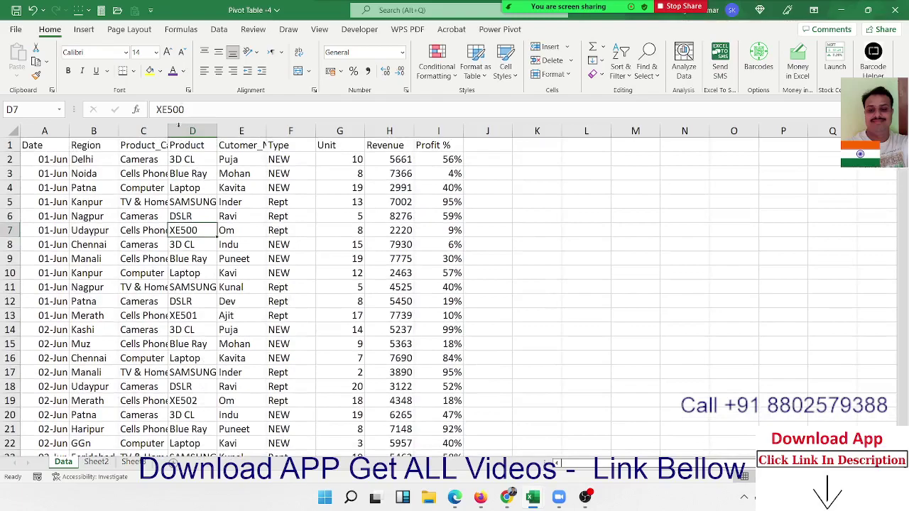
double_click(183, 230)
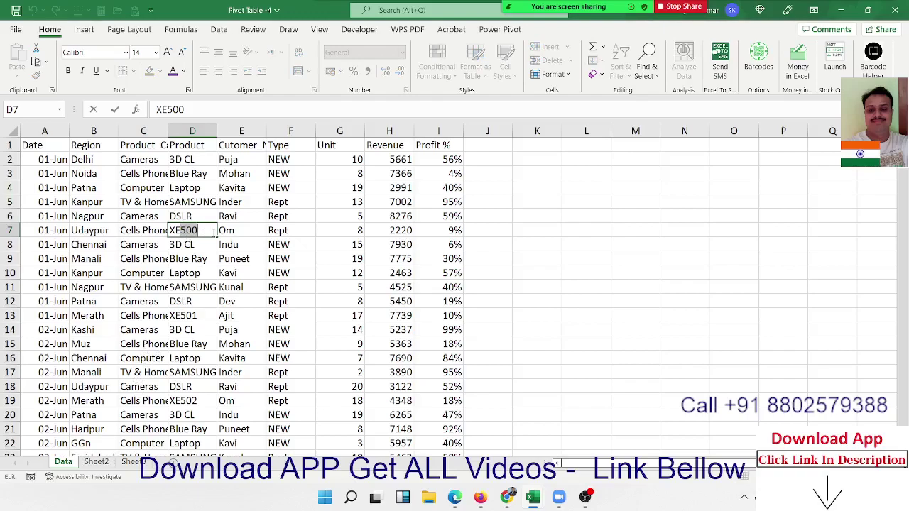
double_click(184, 230)
key(BackSpace)
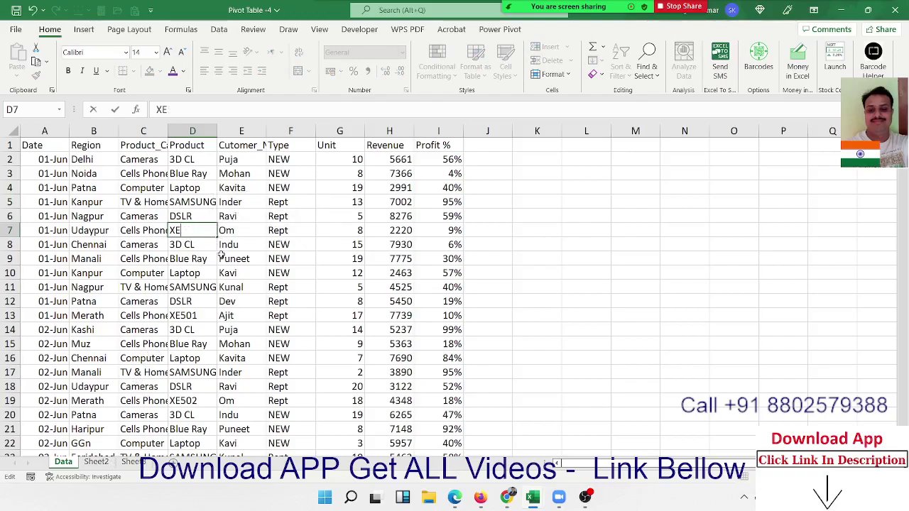
key(Return)
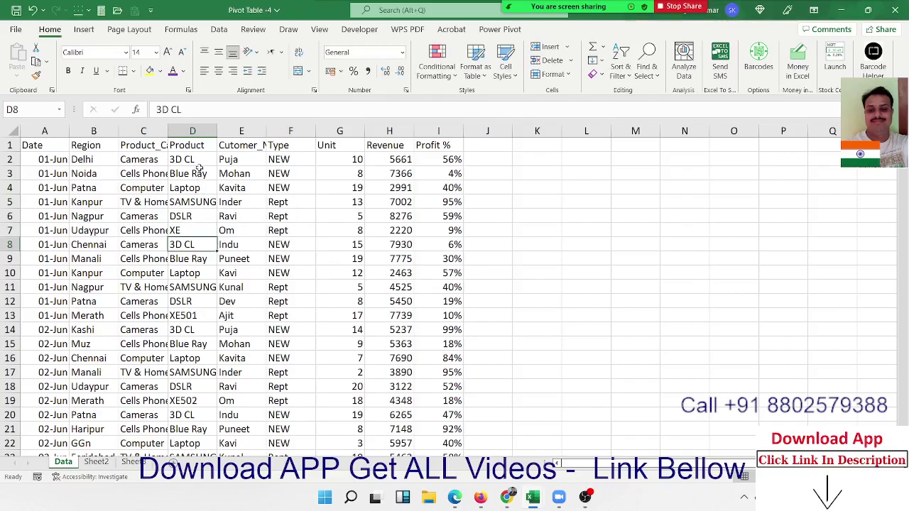
mouse_move(198, 161)
mouse_down()
mouse_move(202, 257)
mouse_move(201, 235)
mouse_up()
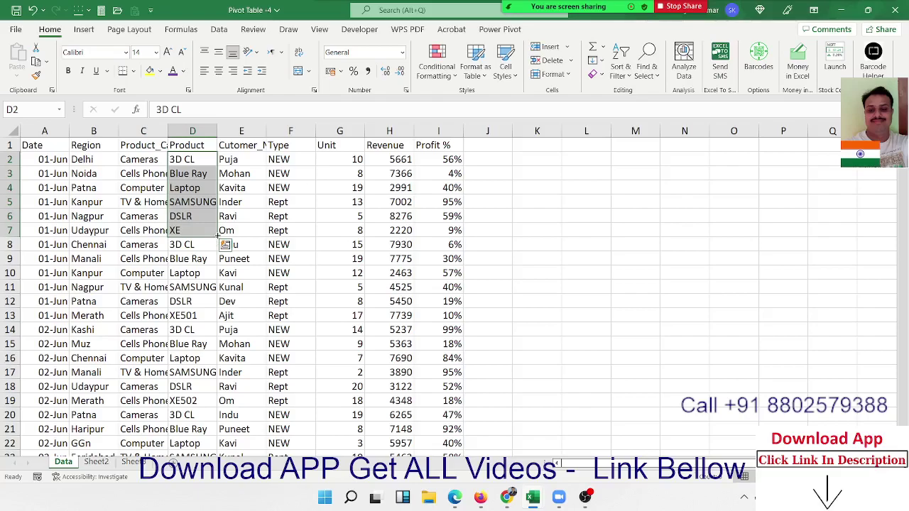
double_click(218, 236)
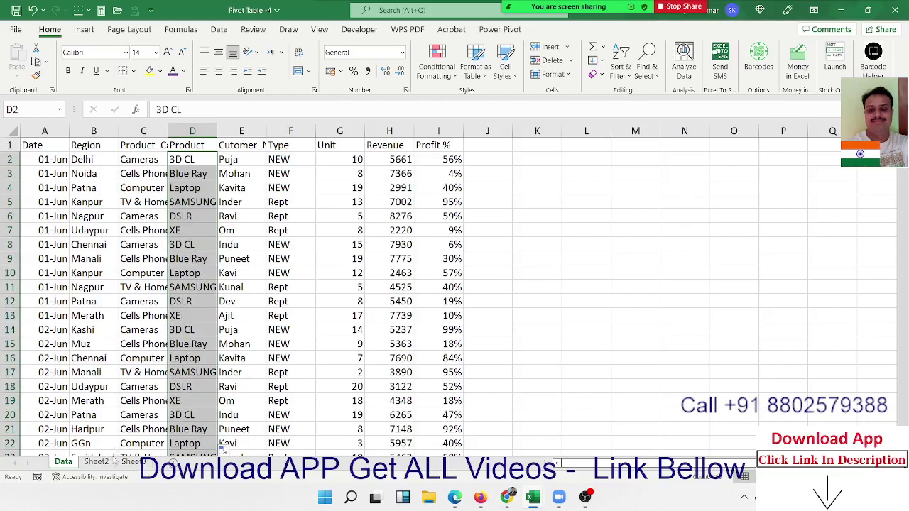
Refresh the Sheet2 pivot so it picks up the edited product names
click(98, 462)
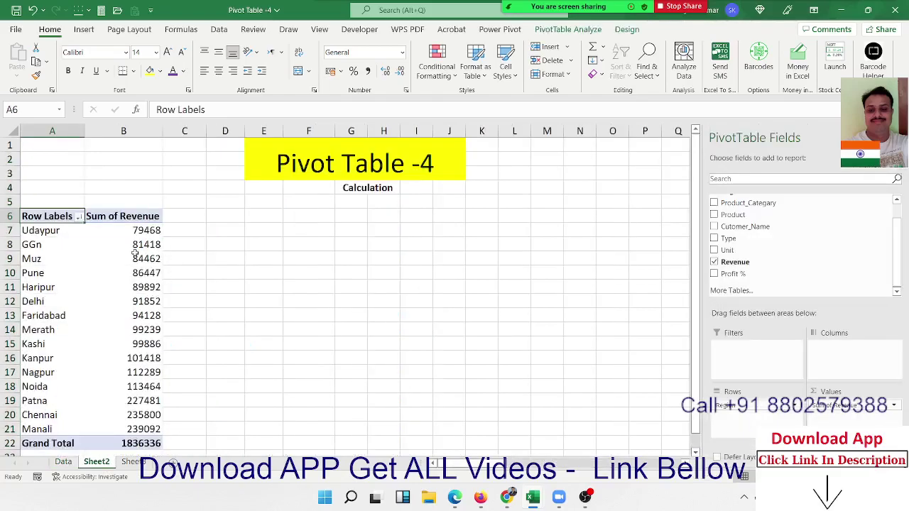
right_click(135, 257)
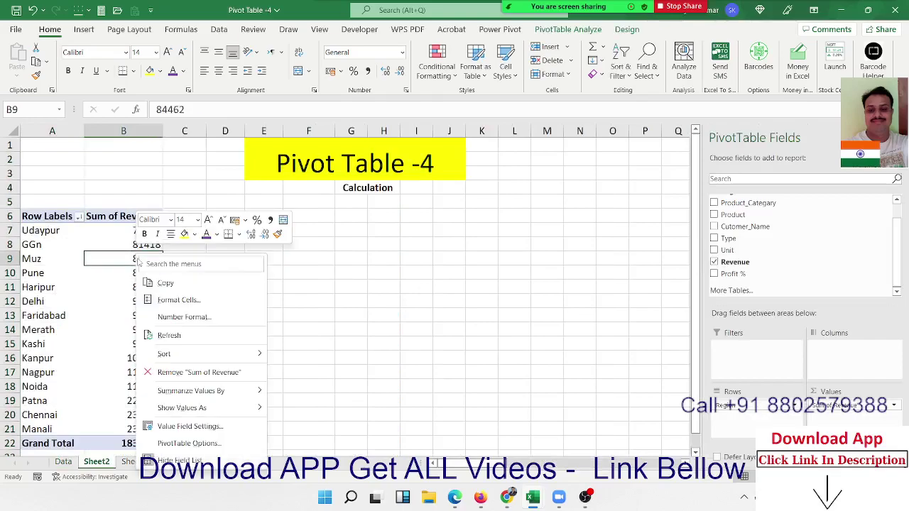
click(169, 335)
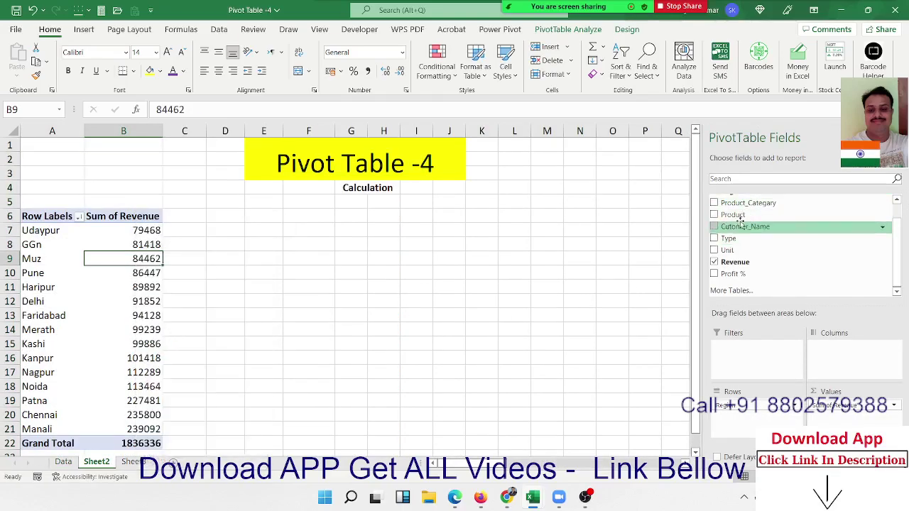
Add Product as pivot columns, splitting revenue into 3D CL through XE
mouse_move(739, 214)
mouse_down()
mouse_move(859, 373)
mouse_move(848, 362)
mouse_up()
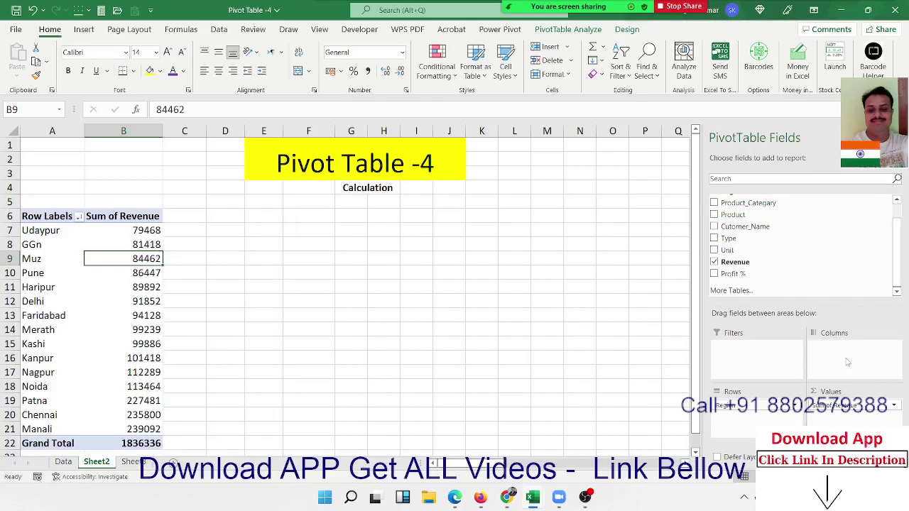
drag(334, 288, 340, 275)
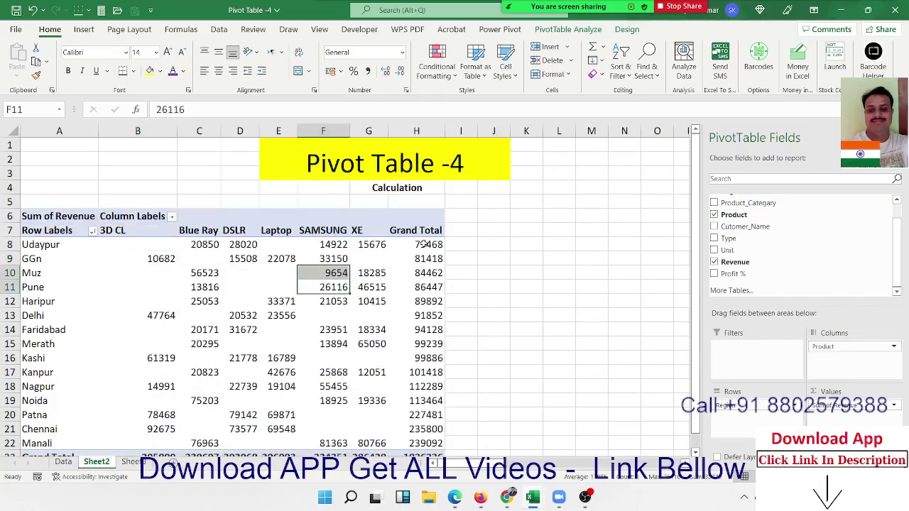
click(424, 244)
key(Down)
key(Down)
key(Down)
key(Down)
key(Down)
key(Down)
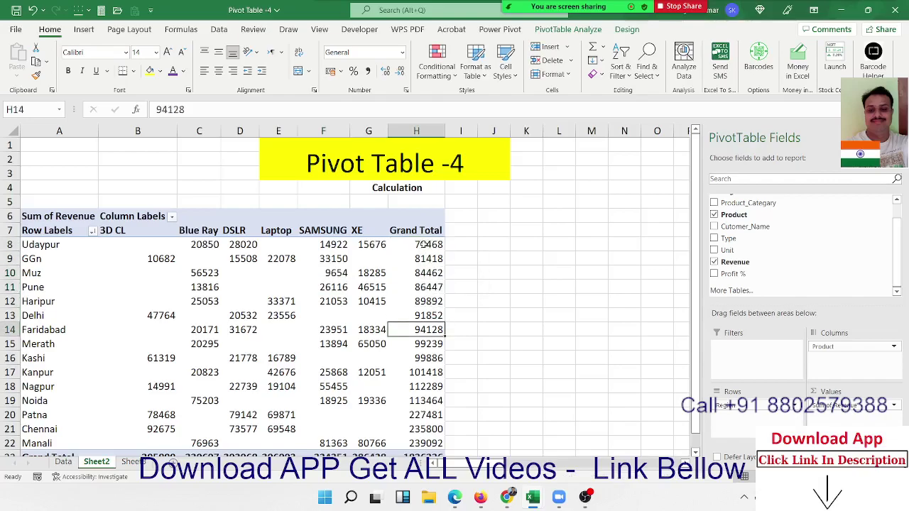
scroll(367, 288, down, 7)
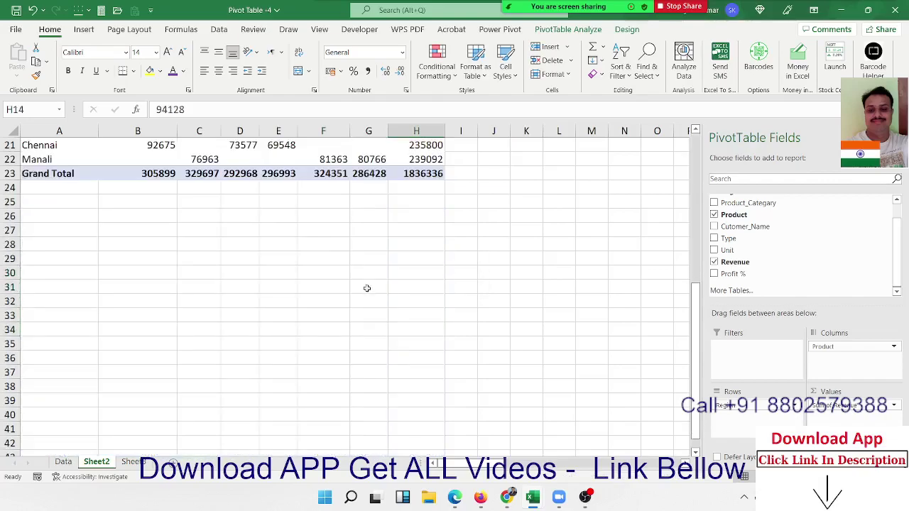
click(155, 182)
scroll(155, 182, up, 3)
scroll(188, 225, up, 4)
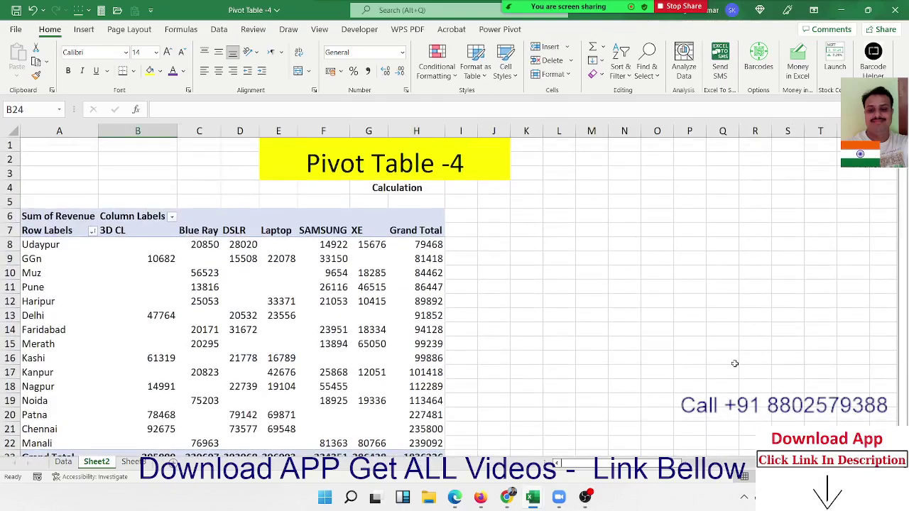
drag(904, 399, 905, 408)
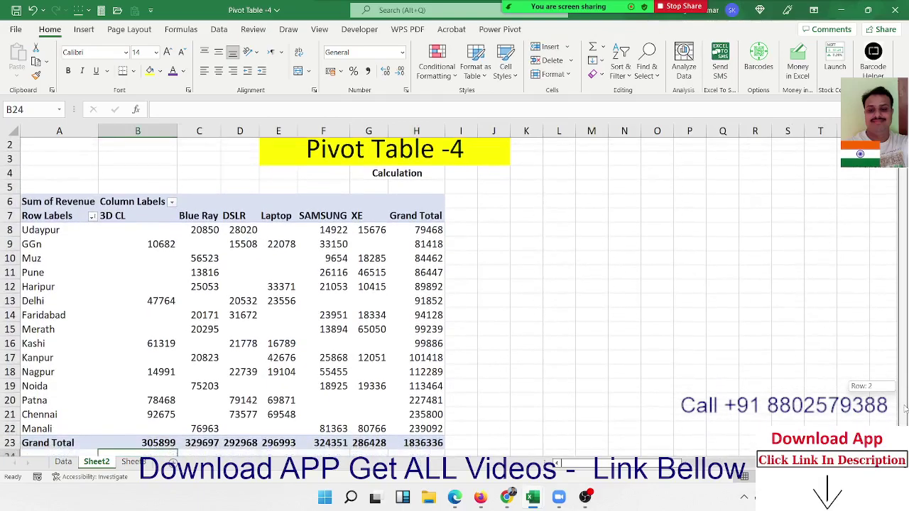
click(156, 444)
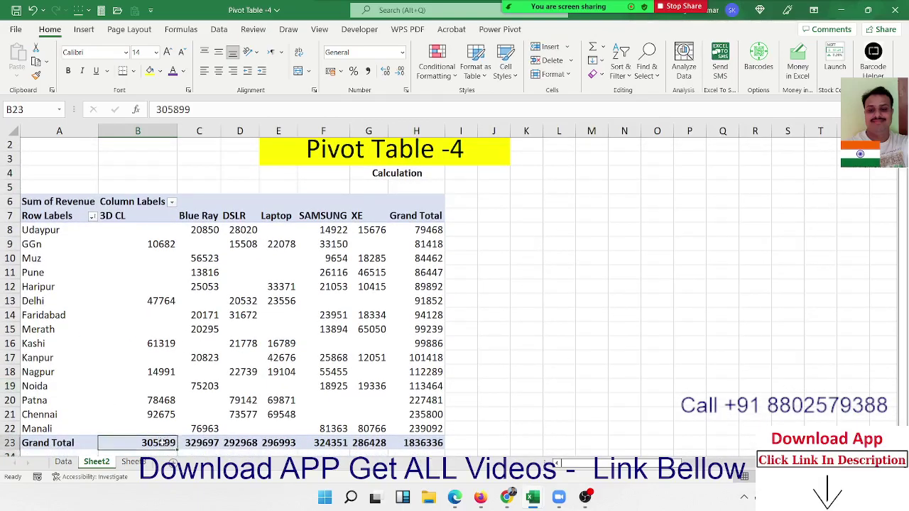
mouse_move(230, 448)
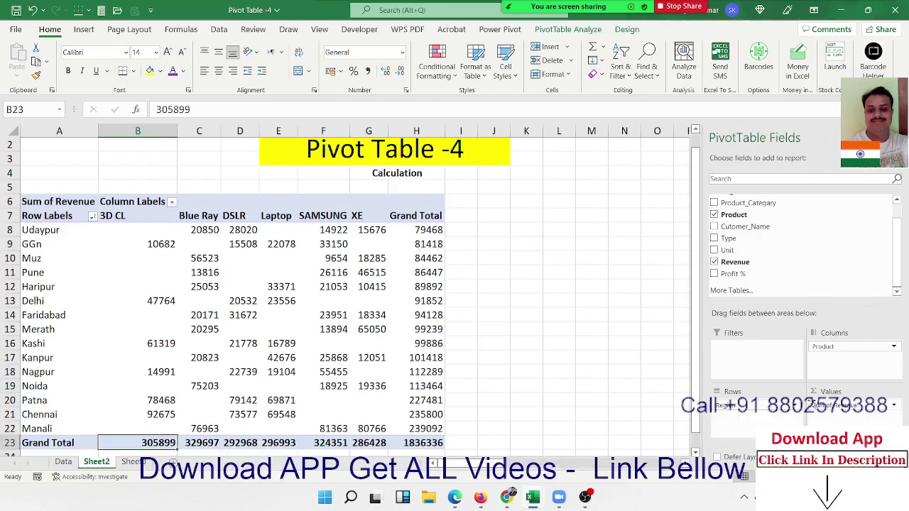
click(894, 405)
Show the Sum of Revenue values as % of Row Total
click(792, 382)
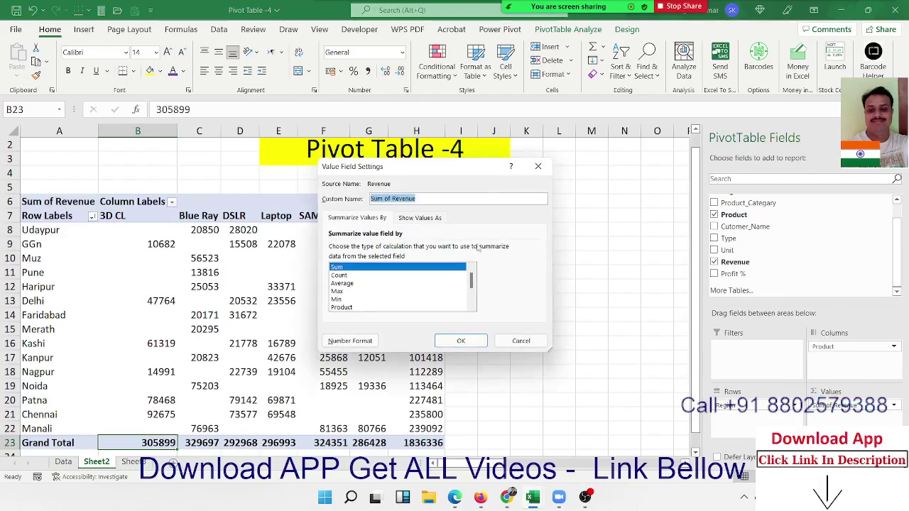
drag(446, 180, 607, 204)
click(574, 243)
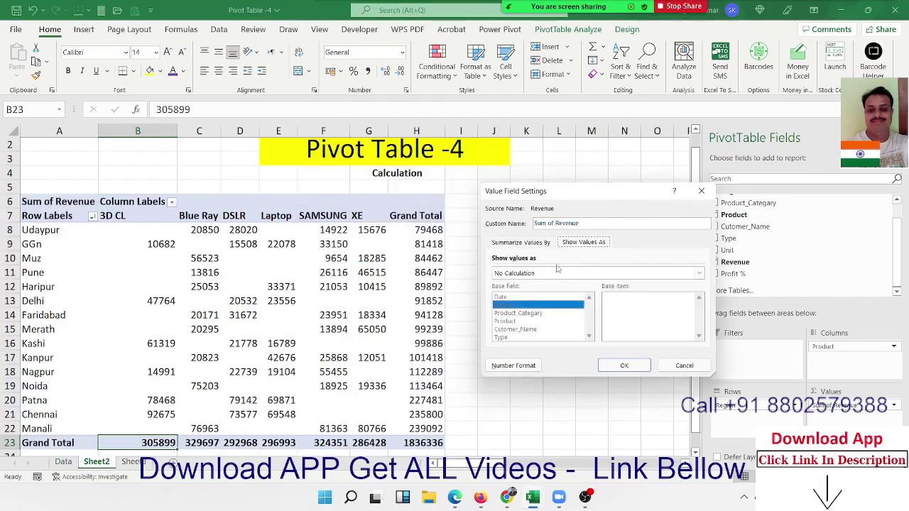
click(556, 274)
click(535, 309)
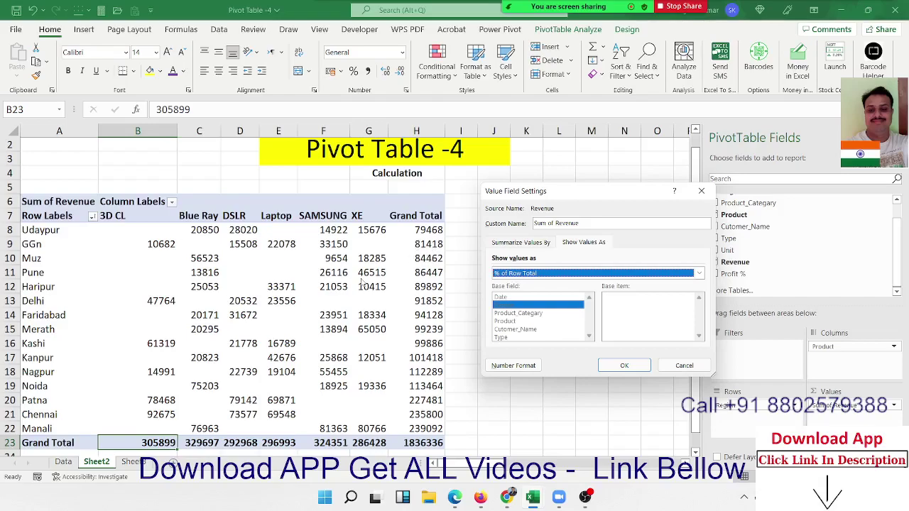
click(625, 365)
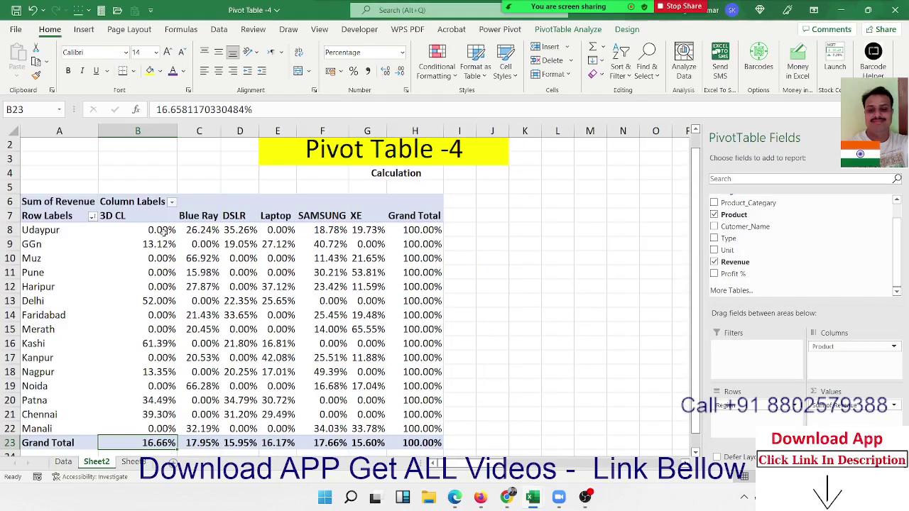
Review the Udaypur row percentages and drill into the Udaypur XE value's records
drag(142, 231, 370, 231)
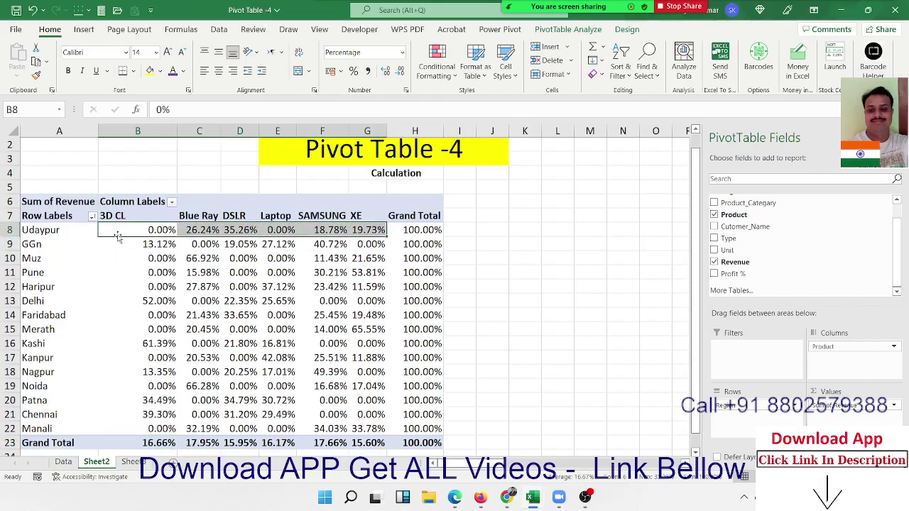
click(190, 231)
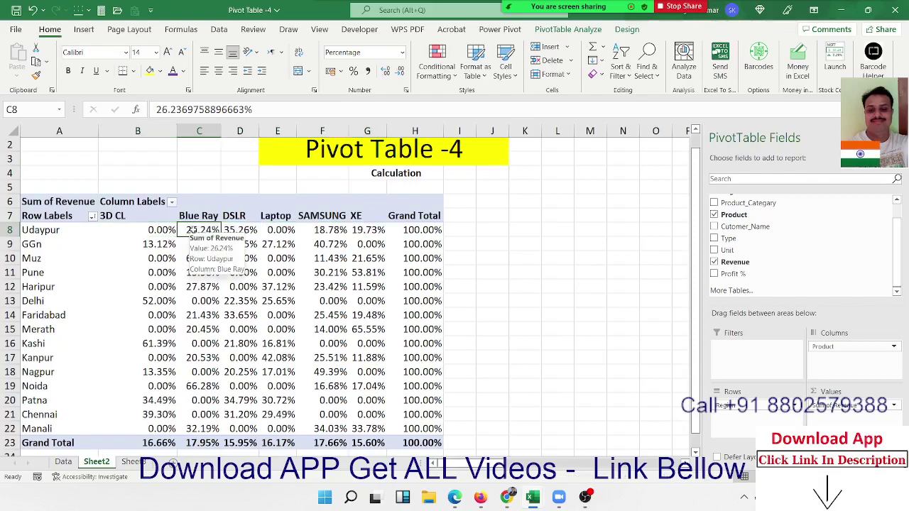
click(240, 231)
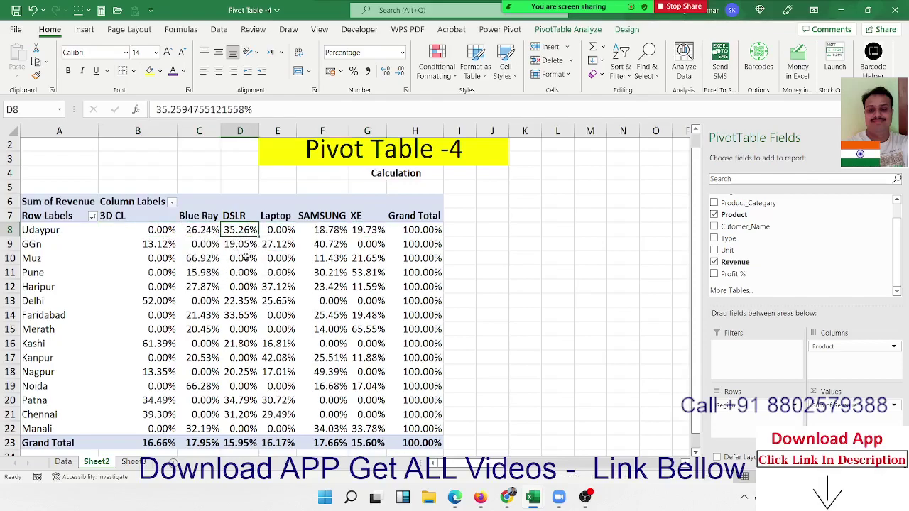
click(314, 231)
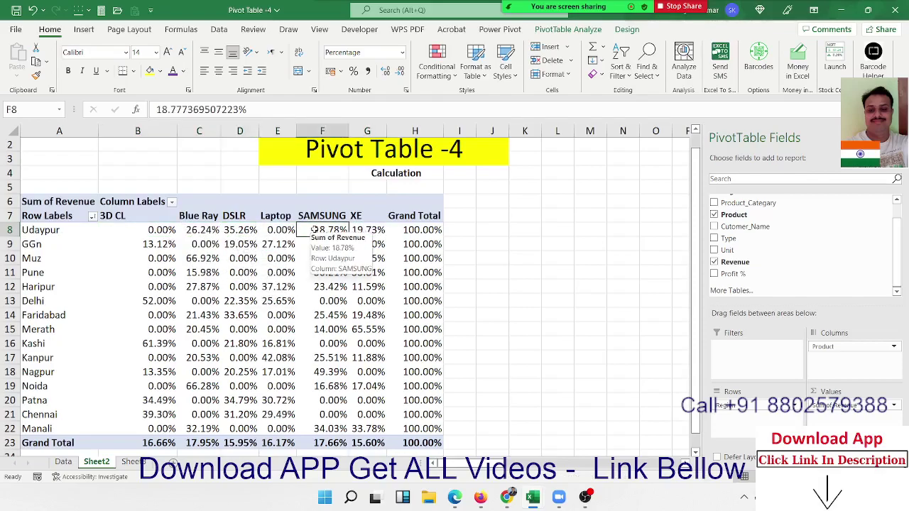
click(366, 231)
mouse_move(332, 260)
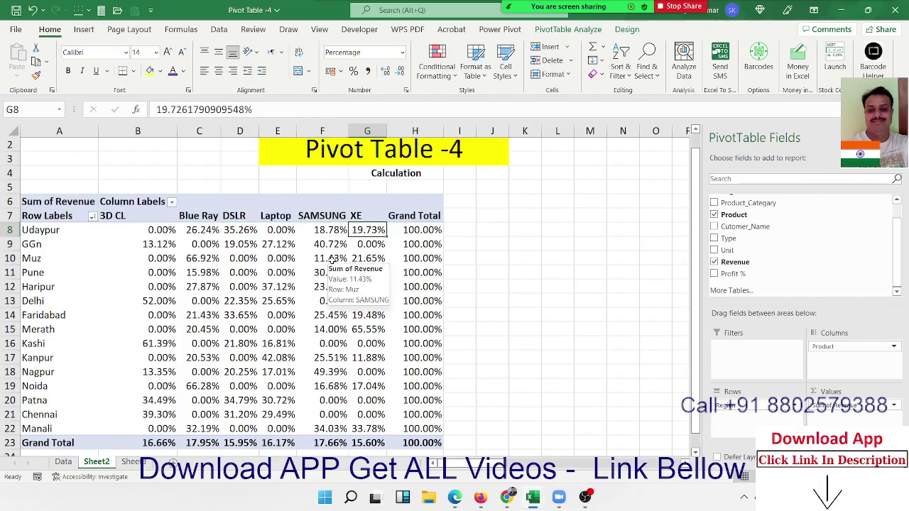
click(393, 231)
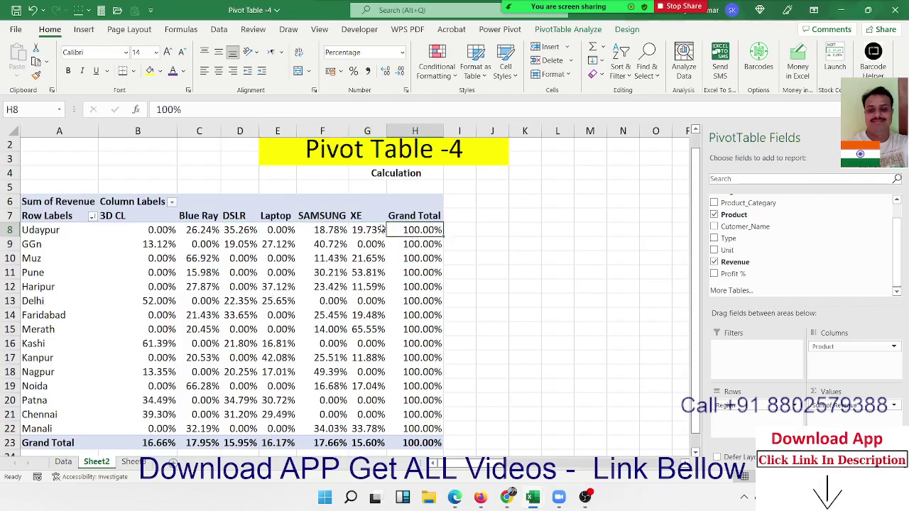
click(367, 232)
double_click(366, 230)
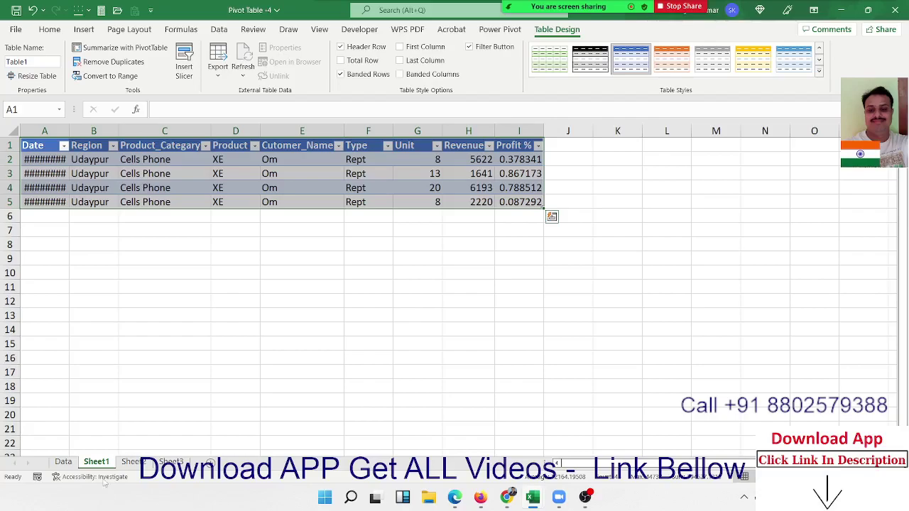
Delete the drill-down detail sheet
click(63, 462)
click(95, 462)
right_click(95, 463)
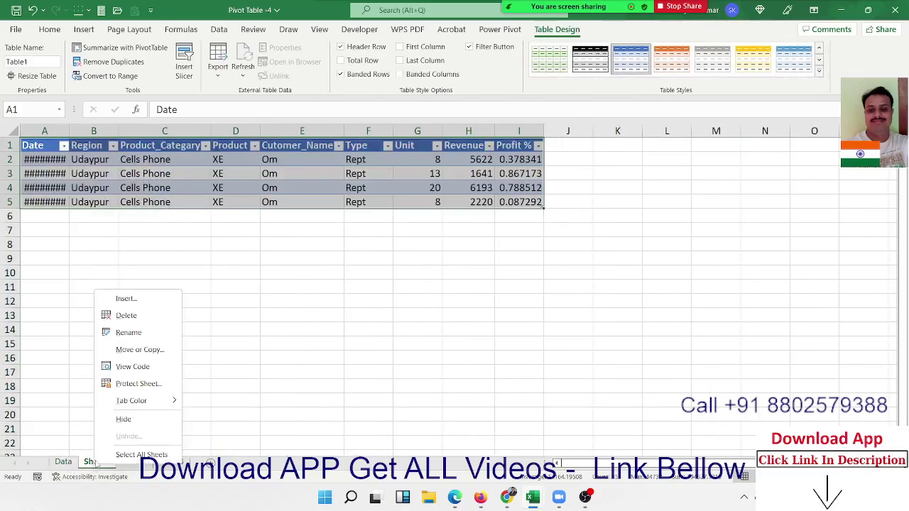
click(126, 316)
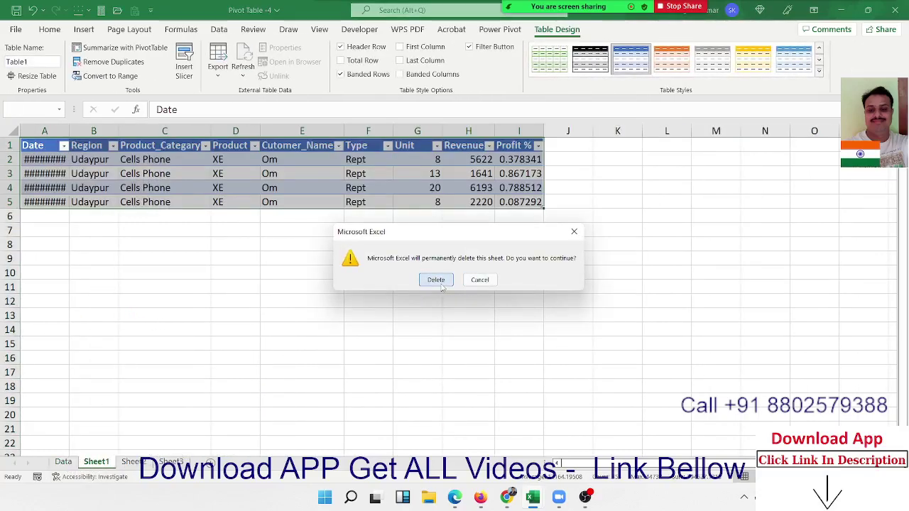
click(440, 283)
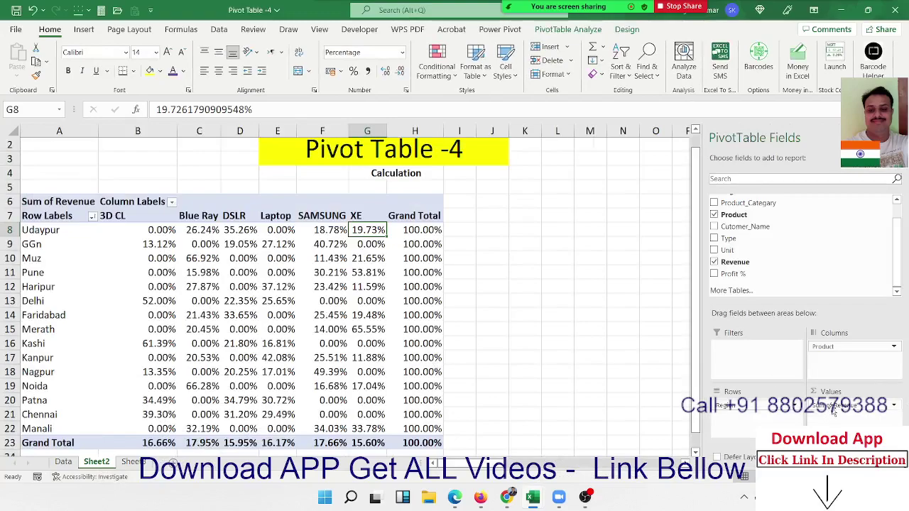
Show the Sum of Revenue values as % of Grand Total
click(852, 405)
click(835, 377)
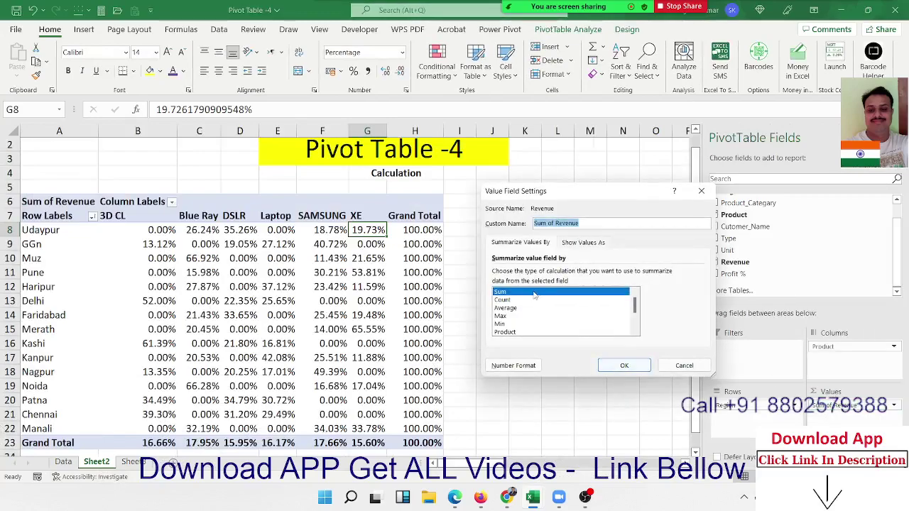
click(572, 243)
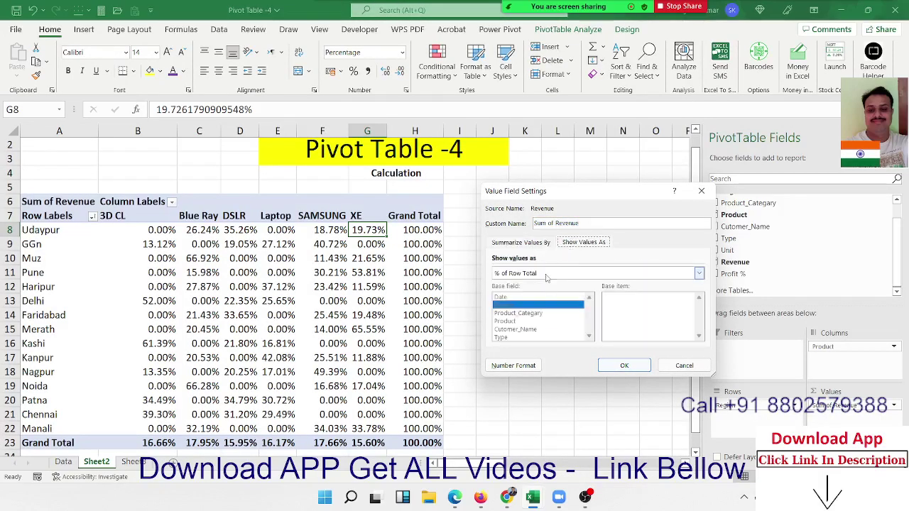
click(549, 275)
click(541, 293)
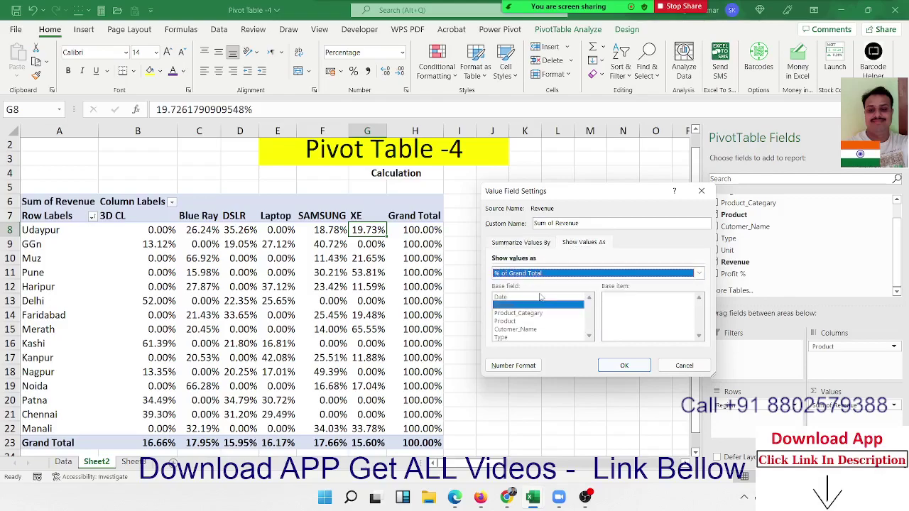
click(630, 369)
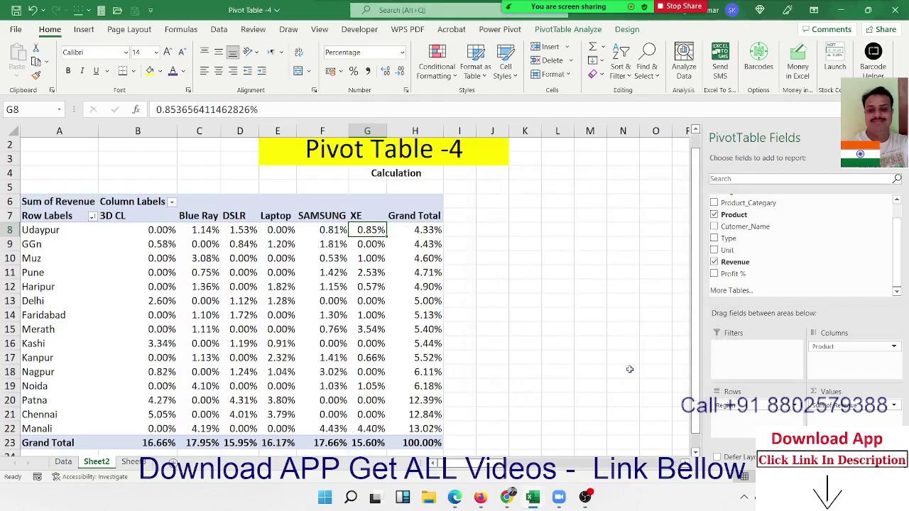
click(156, 443)
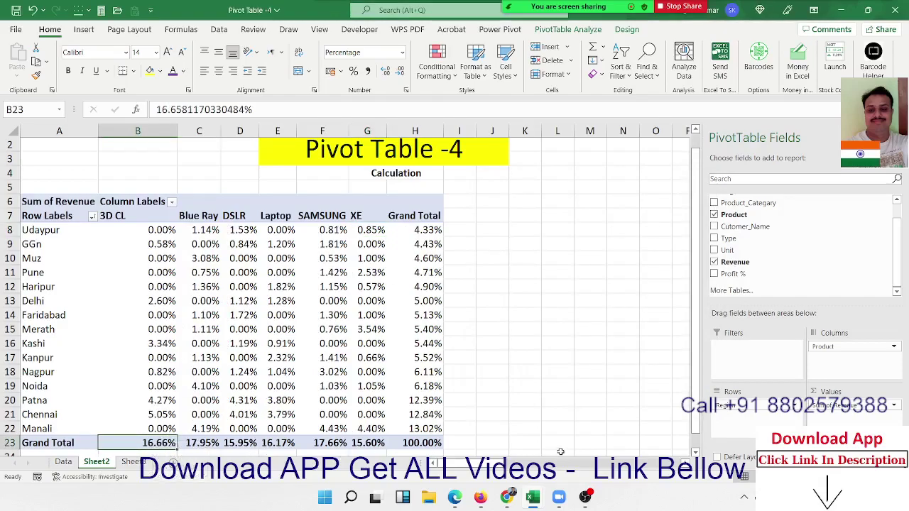
Set Show Values As back to No Calculation for plain revenue sums
click(853, 405)
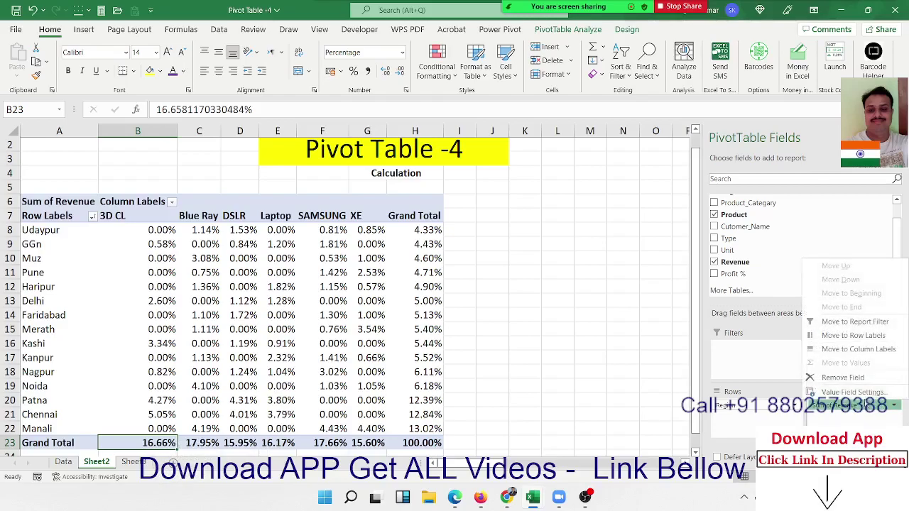
click(838, 392)
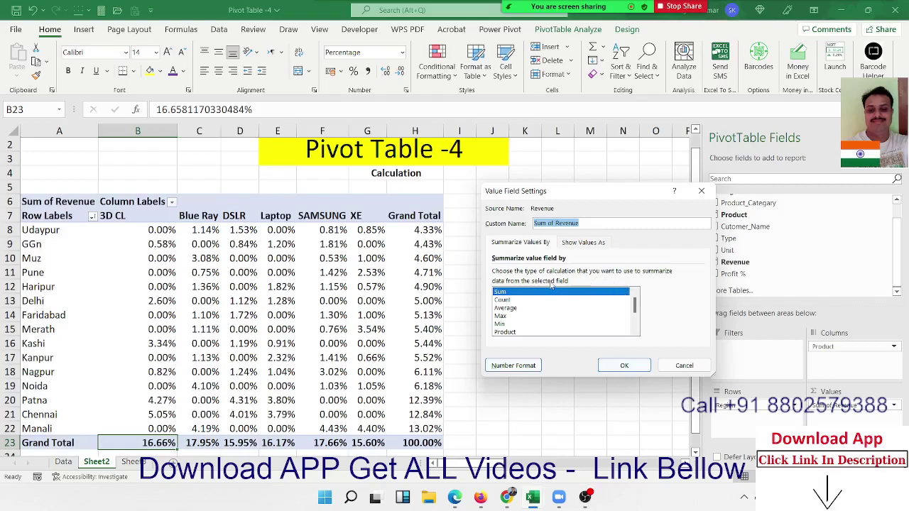
click(581, 243)
click(552, 273)
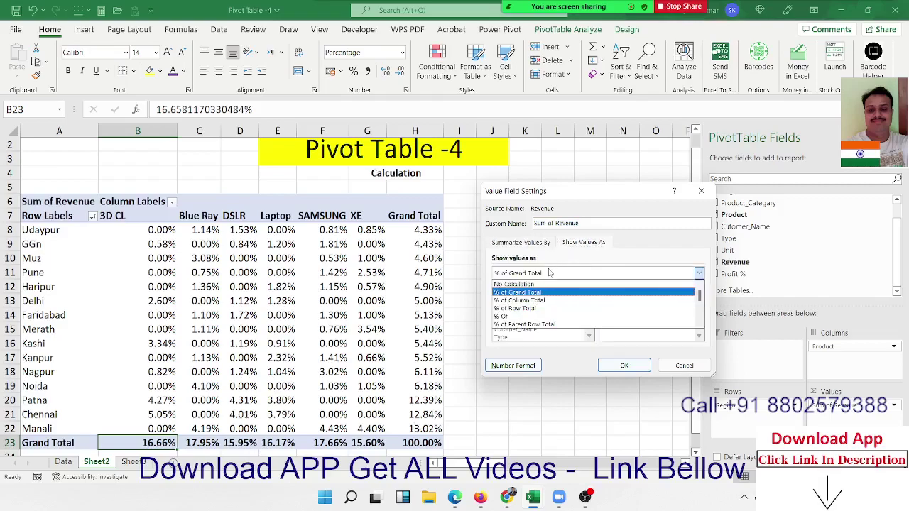
click(559, 290)
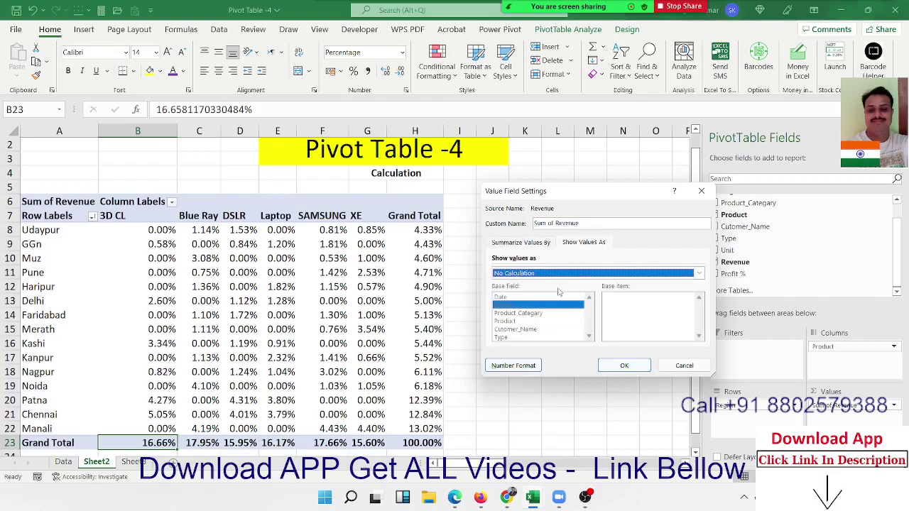
click(624, 365)
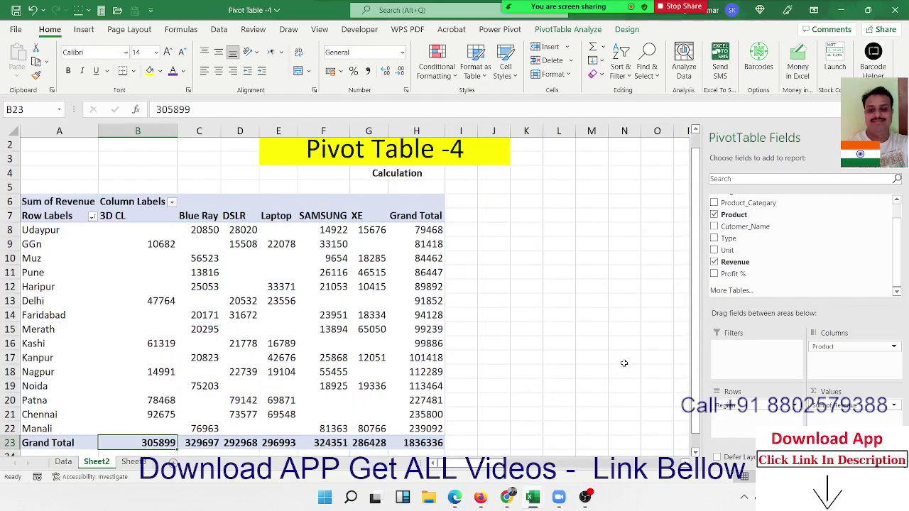
Remove Sum of Revenue from the pivot values and Region from the pivot rows
click(849, 406)
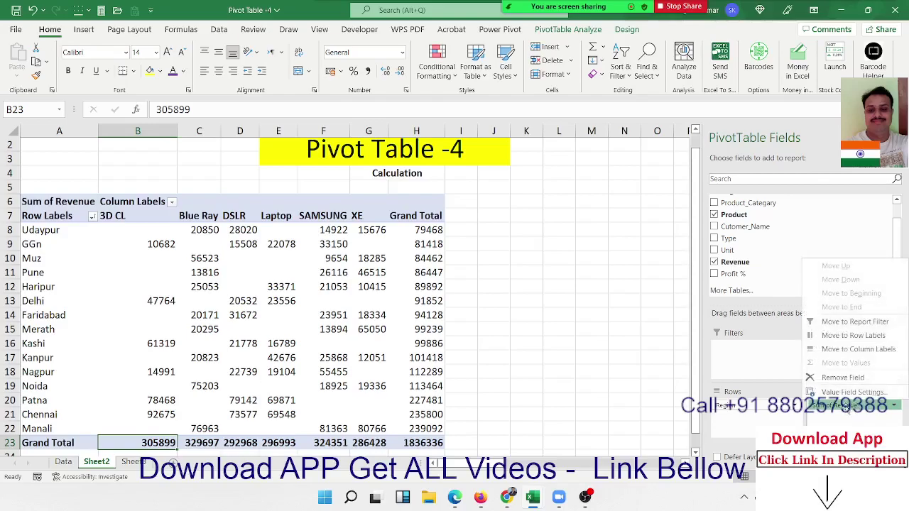
click(846, 409)
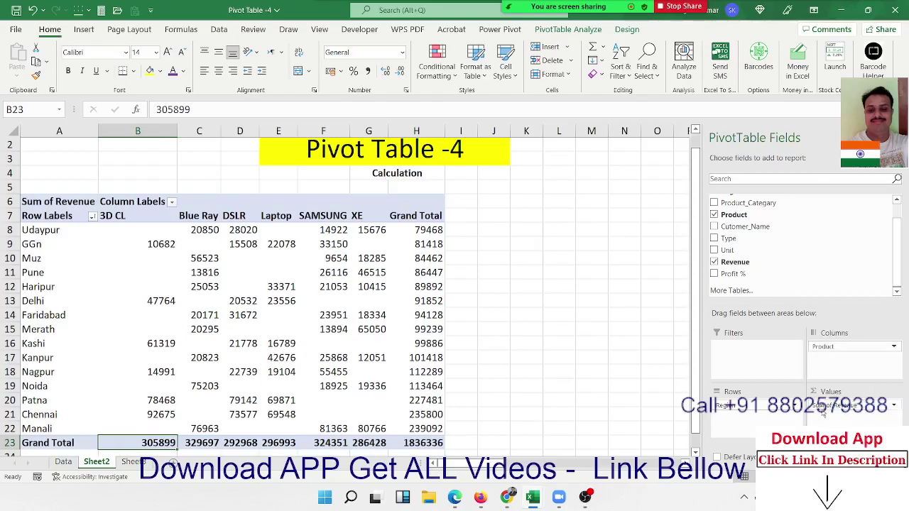
mouse_move(824, 407)
mouse_down()
mouse_move(833, 348)
mouse_move(787, 364)
mouse_up()
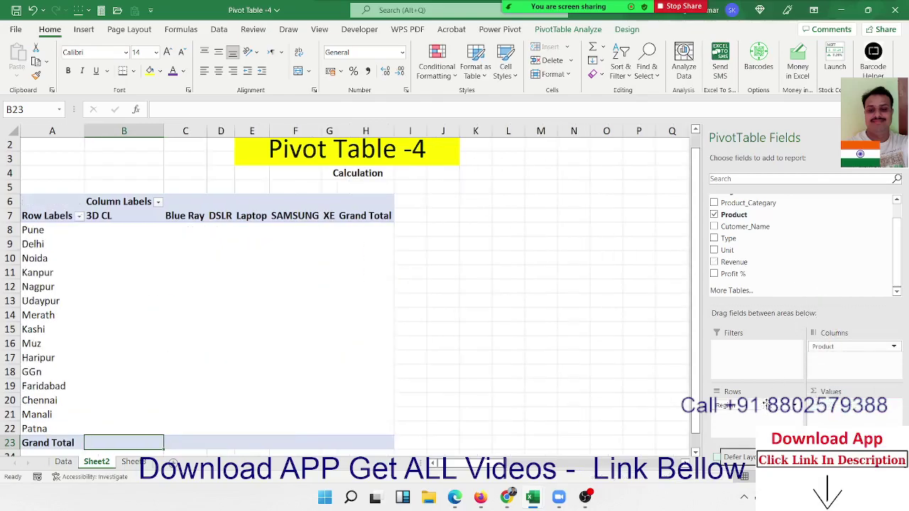
mouse_move(726, 406)
mouse_down()
mouse_move(828, 246)
mouse_move(806, 257)
mouse_up()
scroll(803, 252, up, 1)
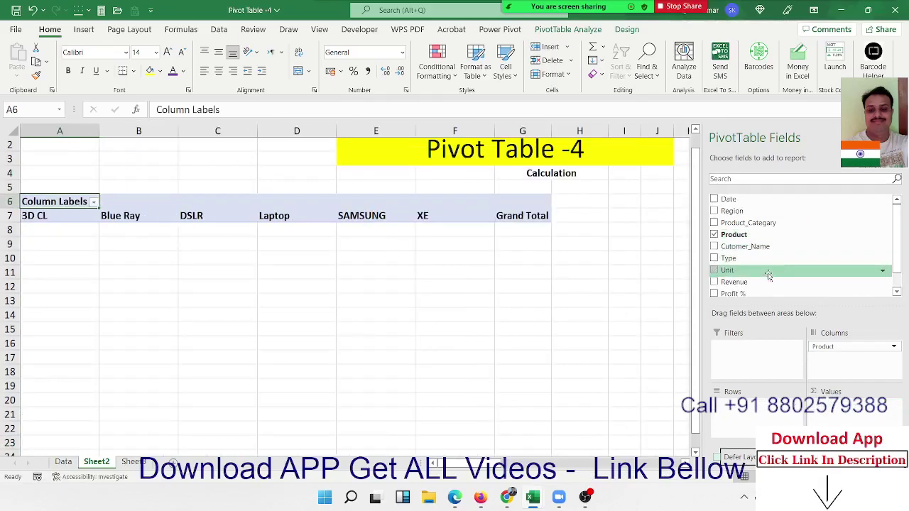
List products as pivot rows with summed Unit (grand total 3778), then go to the Data sheet
mouse_move(824, 346)
mouse_down()
mouse_move(793, 414)
mouse_move(771, 409)
mouse_up()
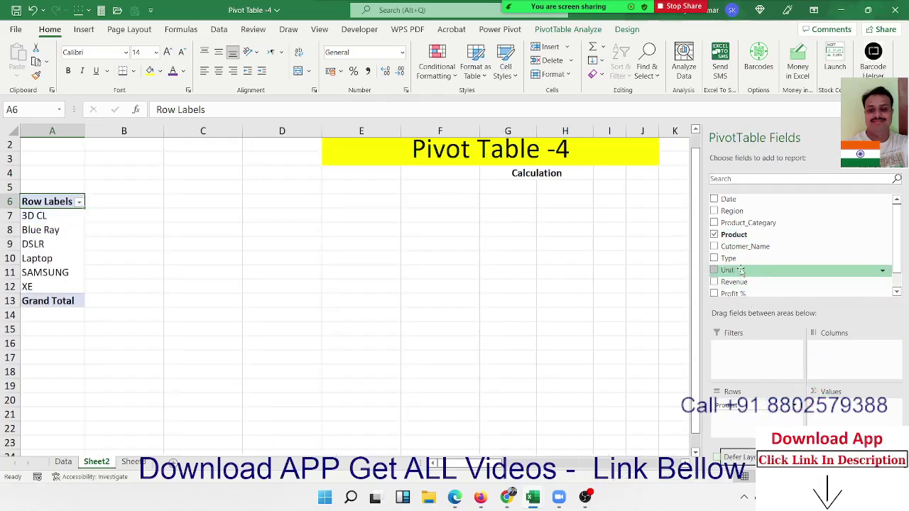
drag(744, 268, 827, 406)
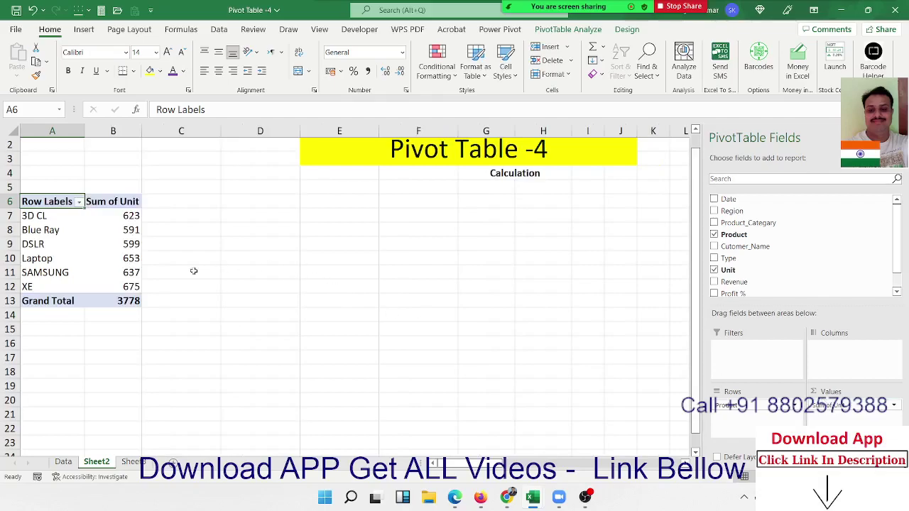
drag(130, 287, 131, 217)
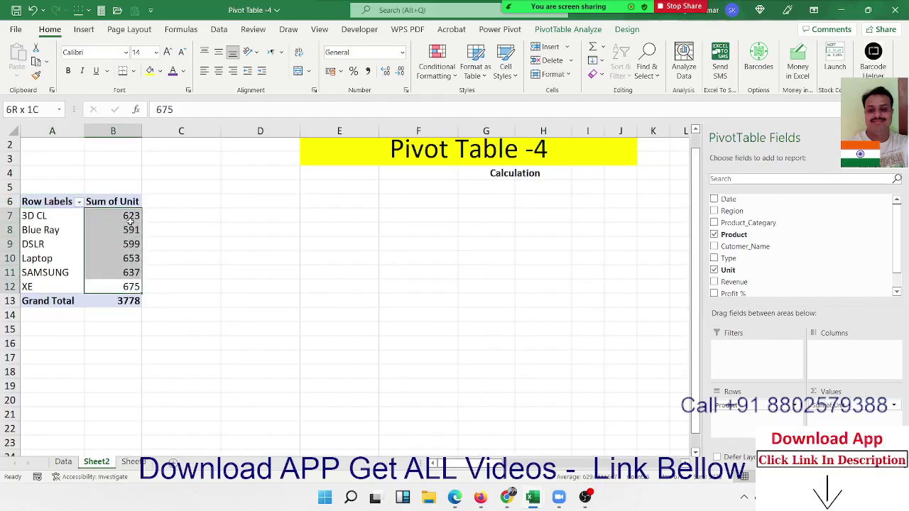
mouse_move(130, 234)
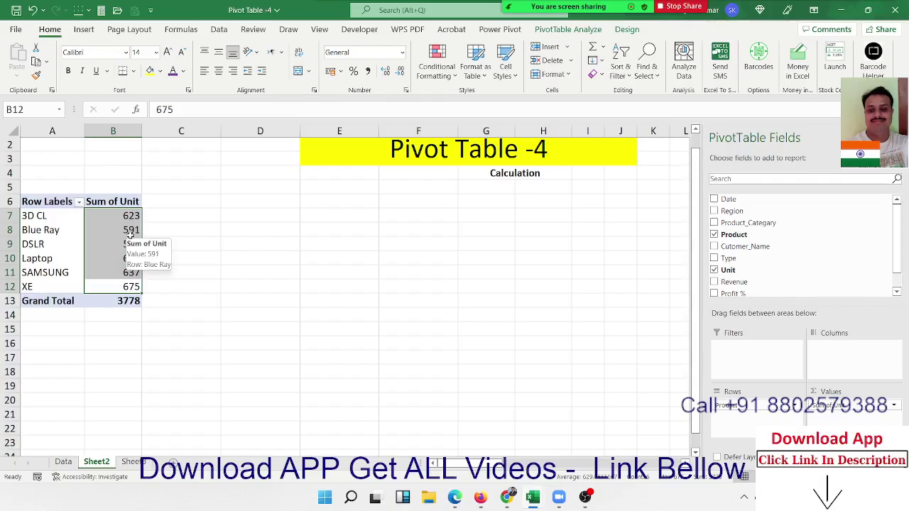
click(64, 462)
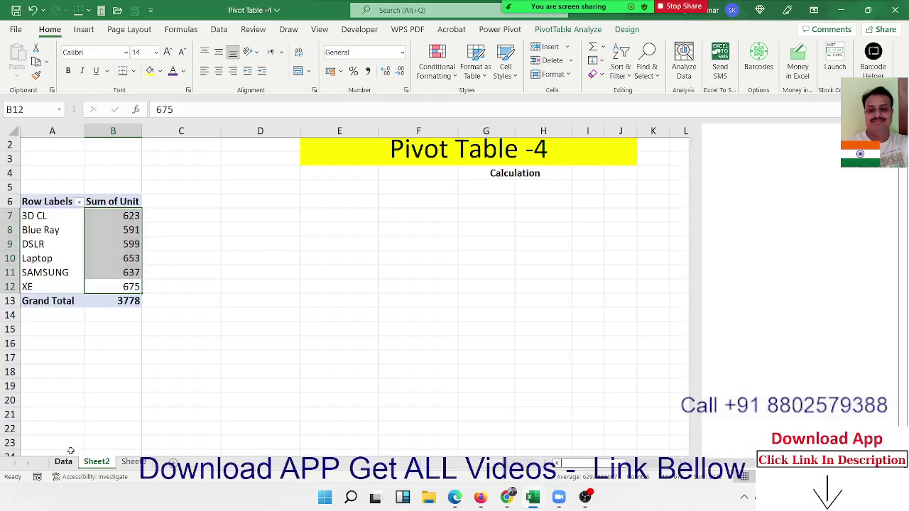
click(95, 346)
Below the last record, enter Target in D362 and 900 in Unit cell G362
key(ctrl+Down)
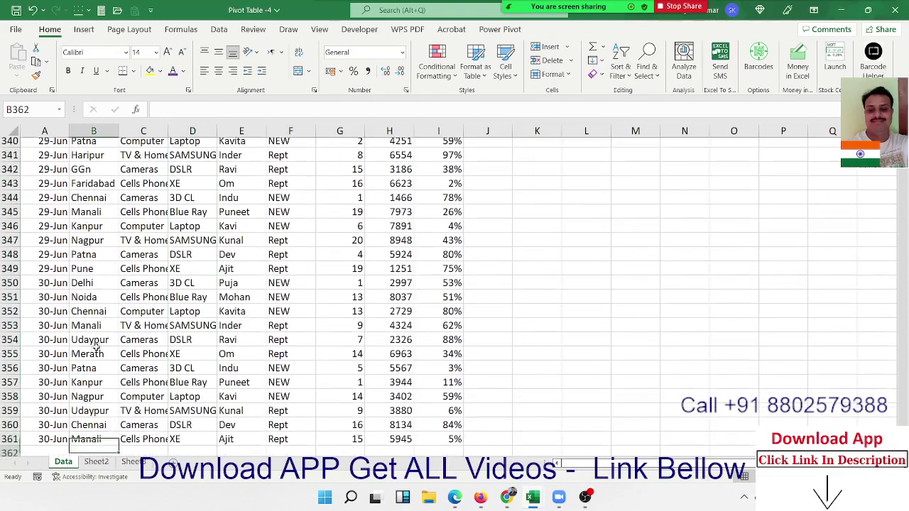
key(Right)
key(Right)
key(Down)
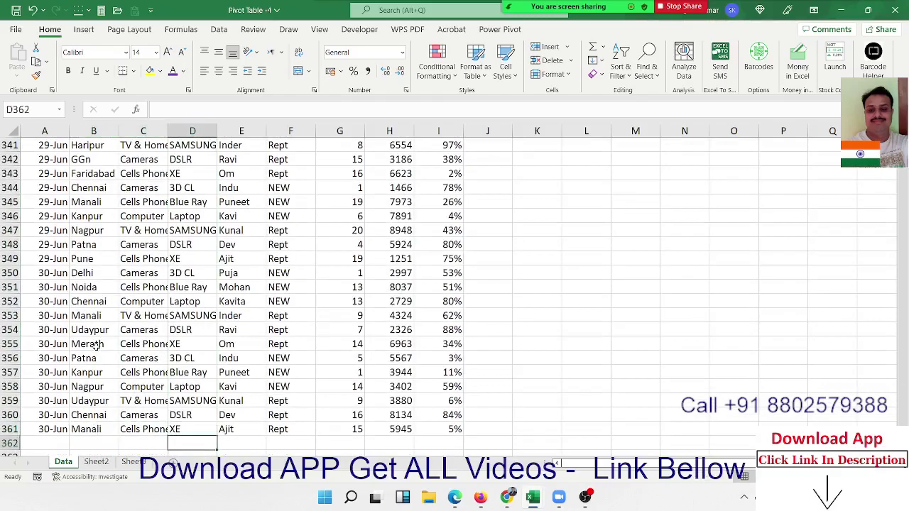
text(Ta)
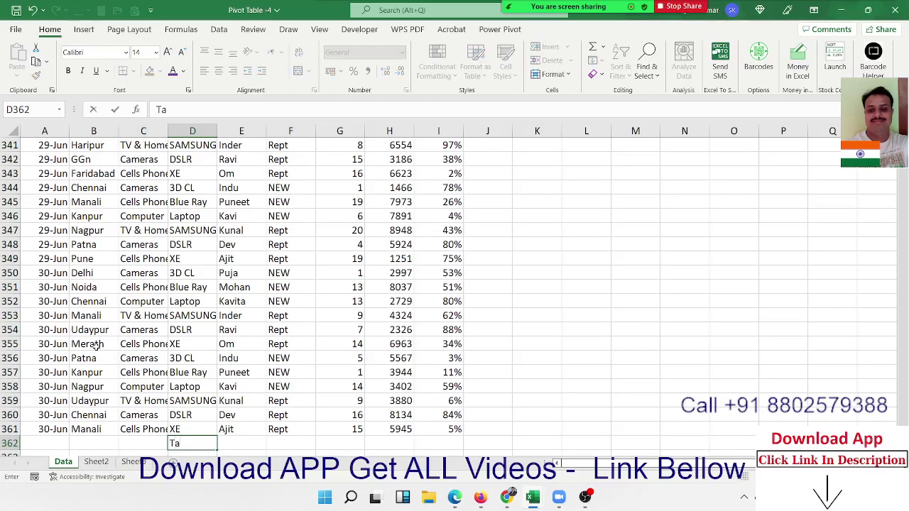
text(rget)
key(Tab)
key(Tab)
key(Tab)
text(9)
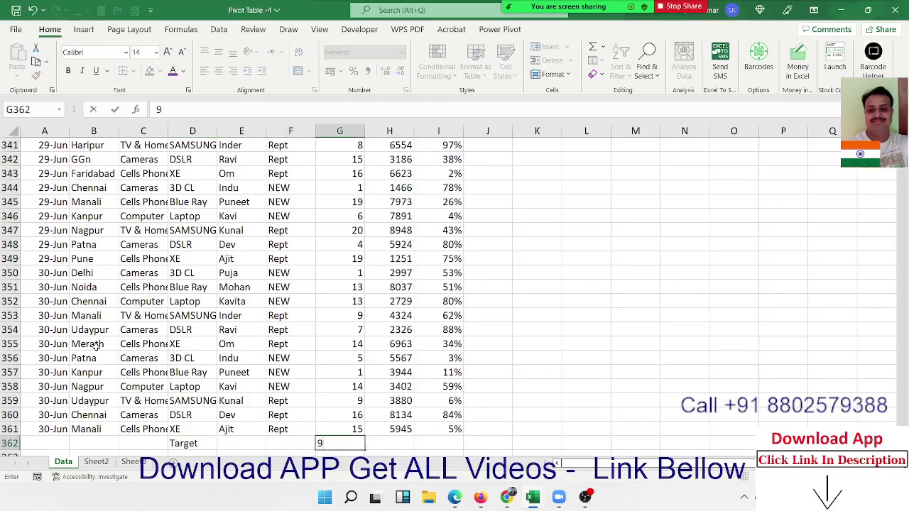
key(Return)
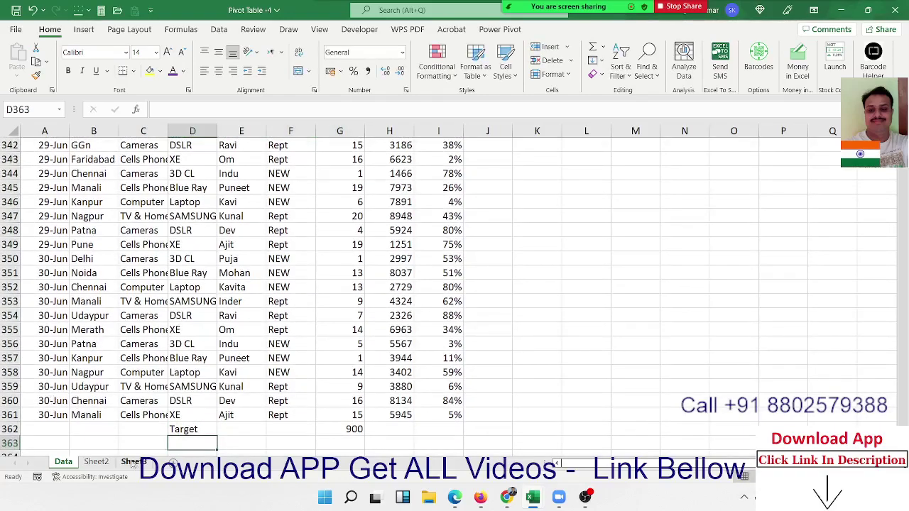
Change the Sheet2 pivot's source to Data!$A$1:$I$362, adding Target 900 and a 4678 total
click(107, 462)
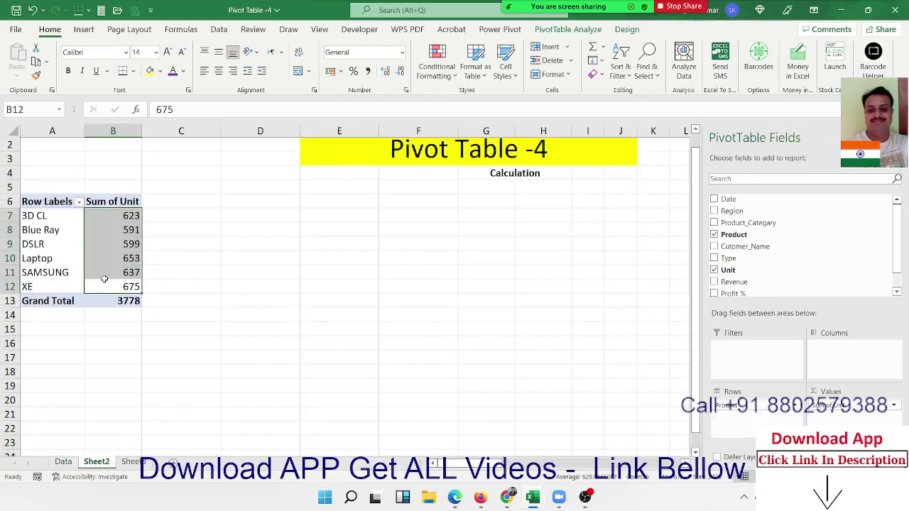
right_click(110, 256)
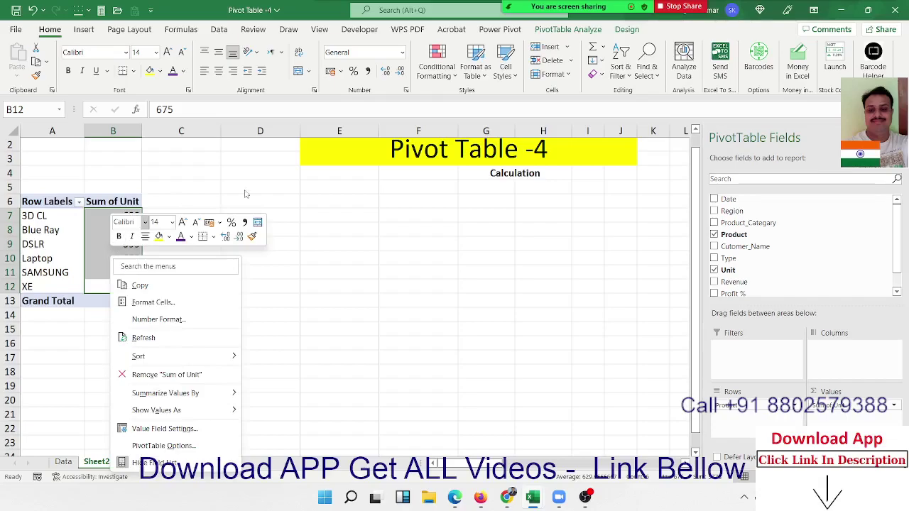
click(598, 33)
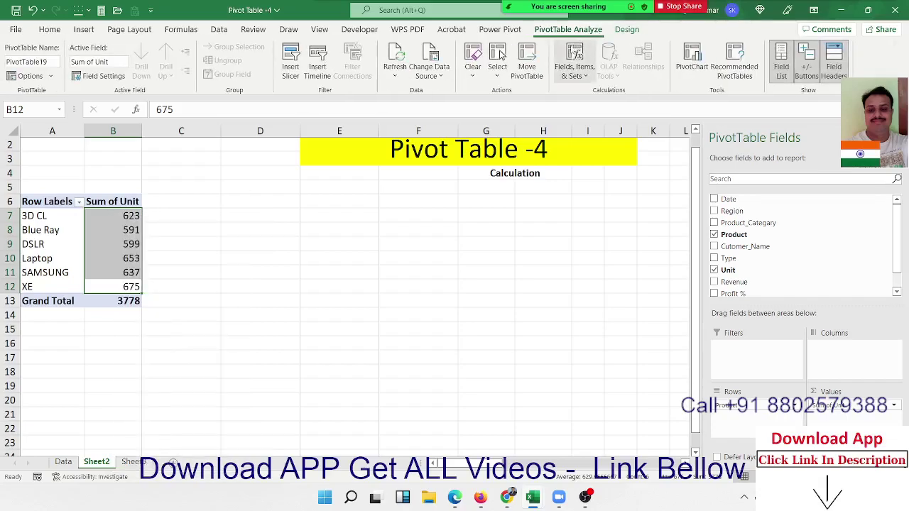
click(446, 76)
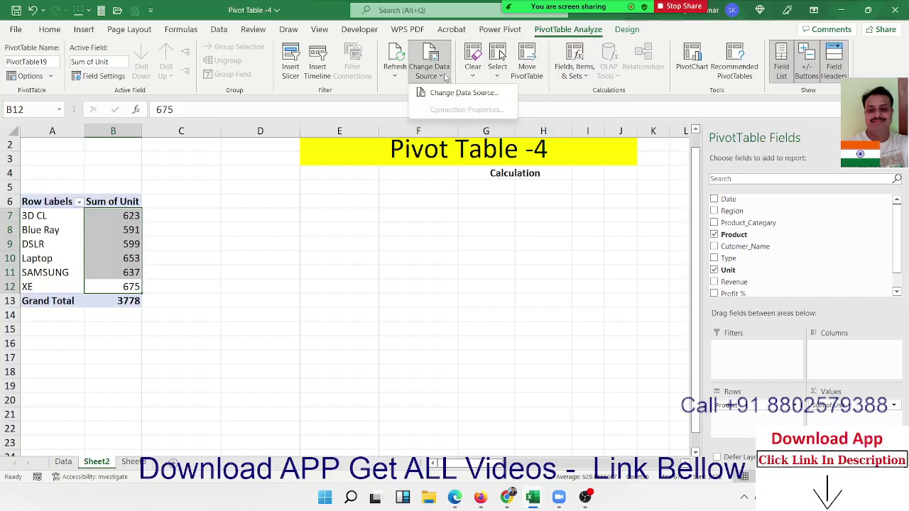
click(461, 93)
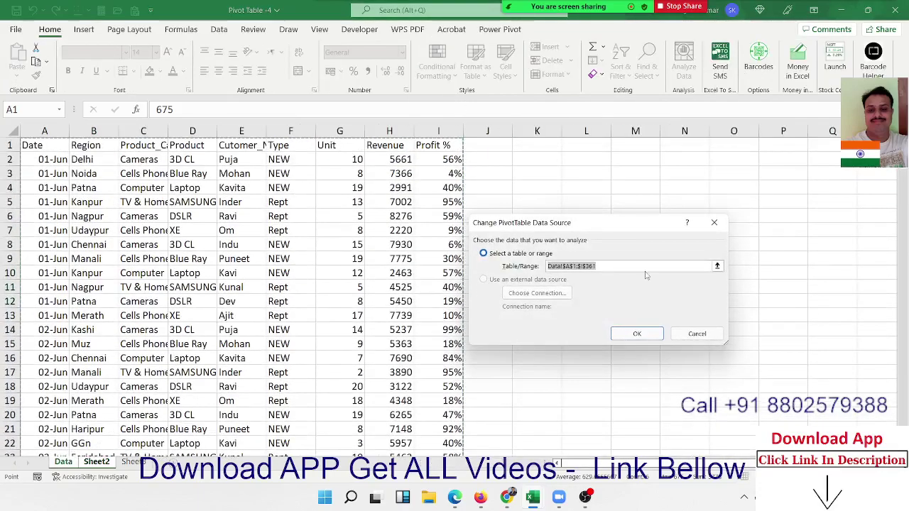
click(34, 145)
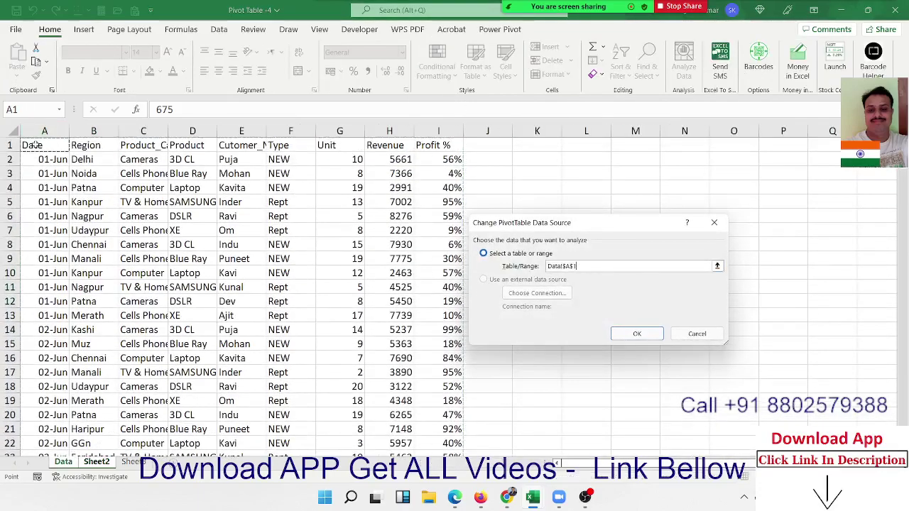
key(ctrl+shift+Right)
key(ctrl+shift+Down)
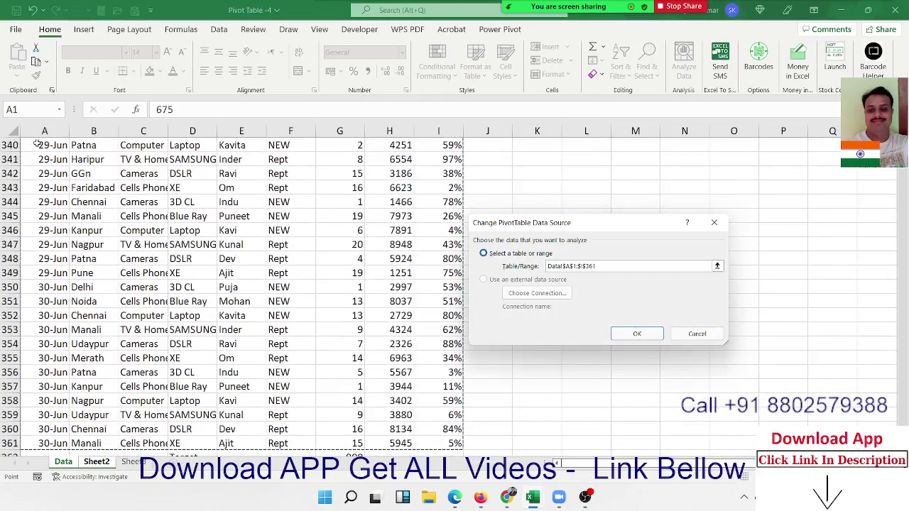
key(shift+Down)
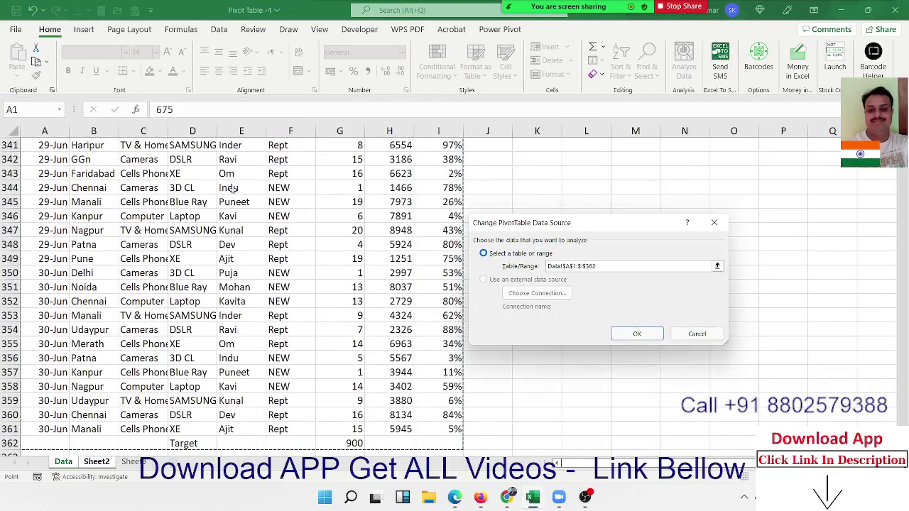
click(624, 331)
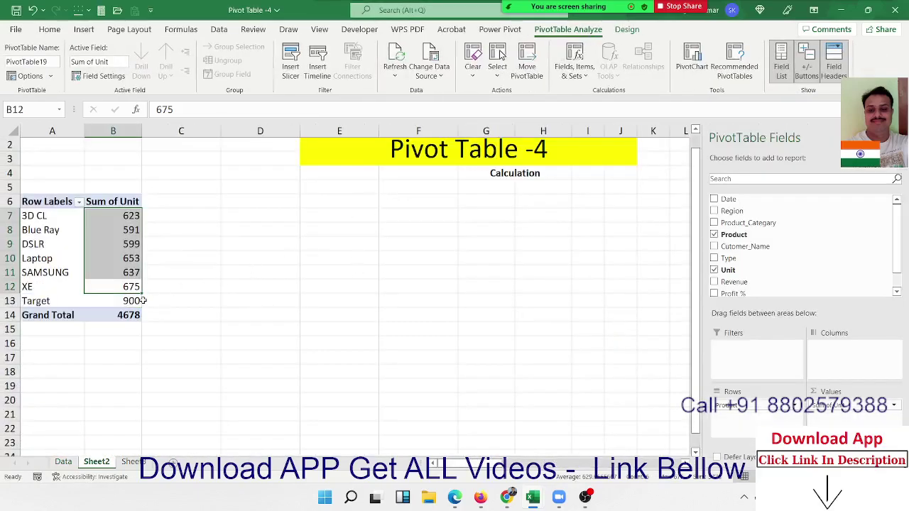
Show Sum of Unit as % Of base item Target, from 65.67% Blue Ray to 75.00% XE
click(138, 301)
drag(133, 287, 131, 217)
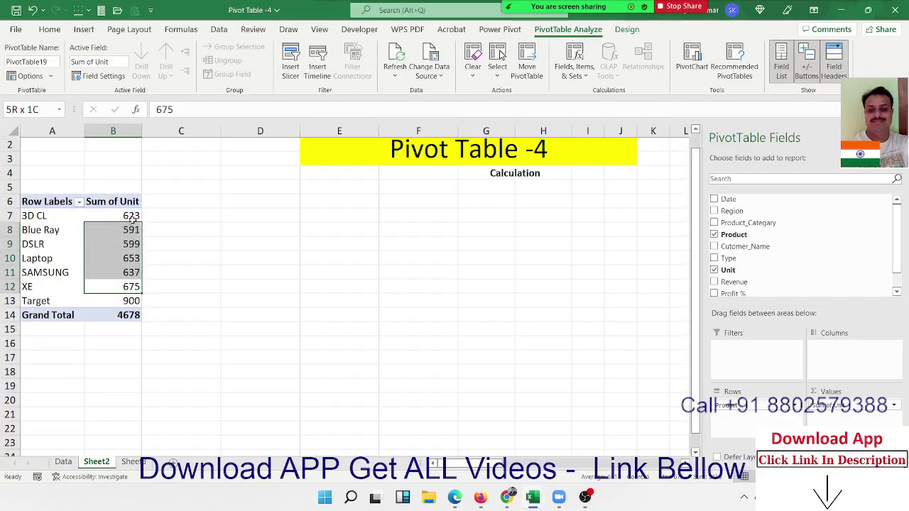
click(849, 406)
click(852, 393)
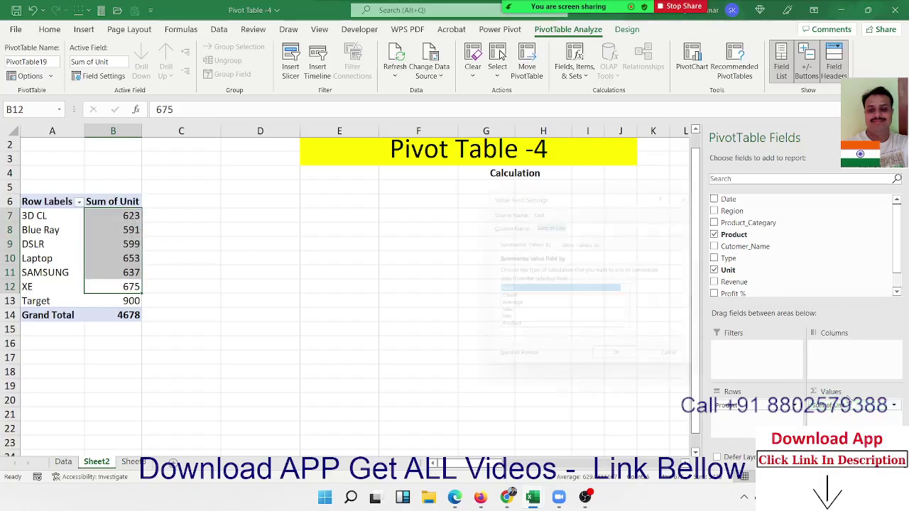
click(586, 243)
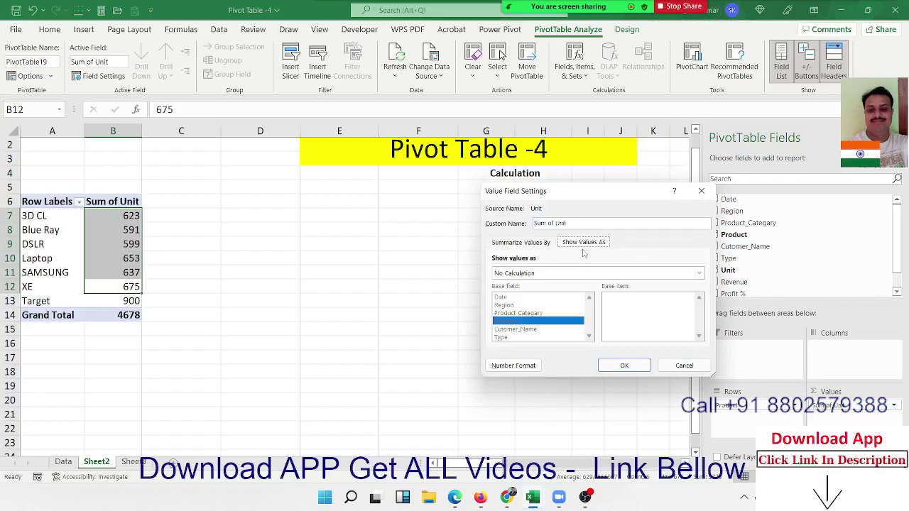
click(557, 273)
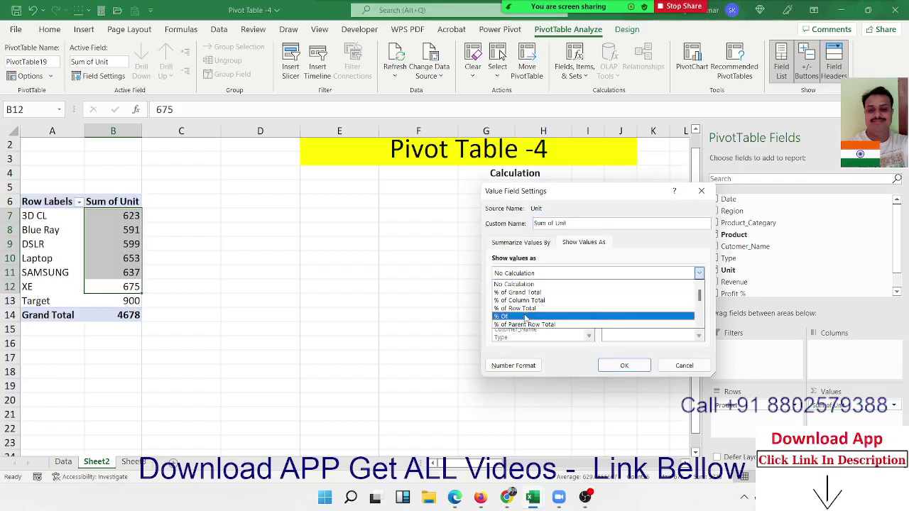
click(525, 316)
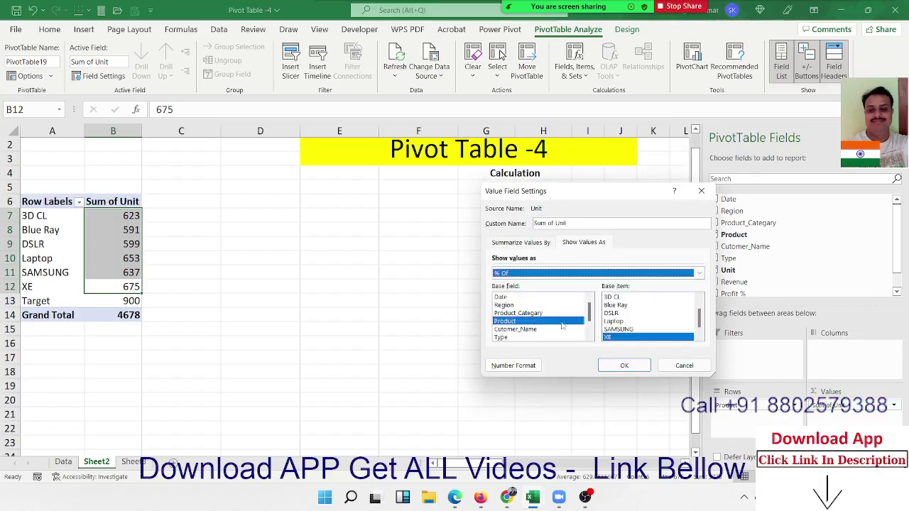
click(699, 338)
click(658, 340)
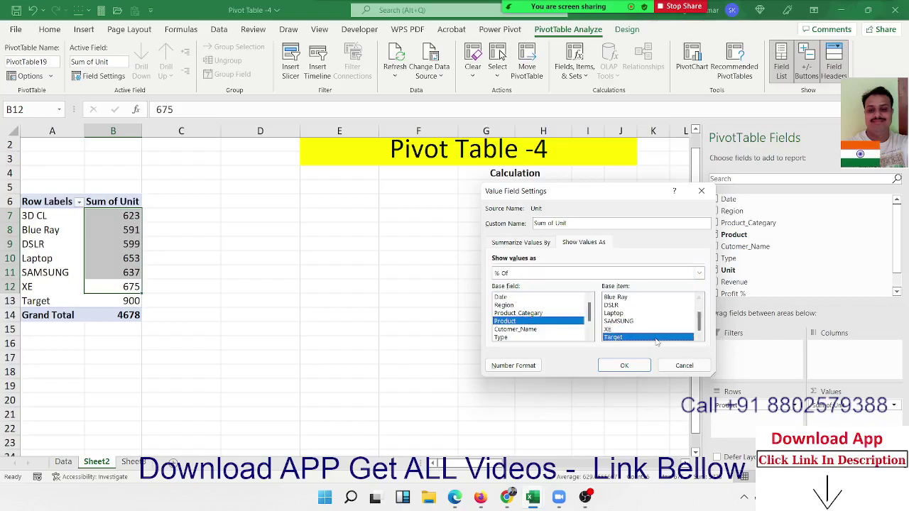
click(628, 365)
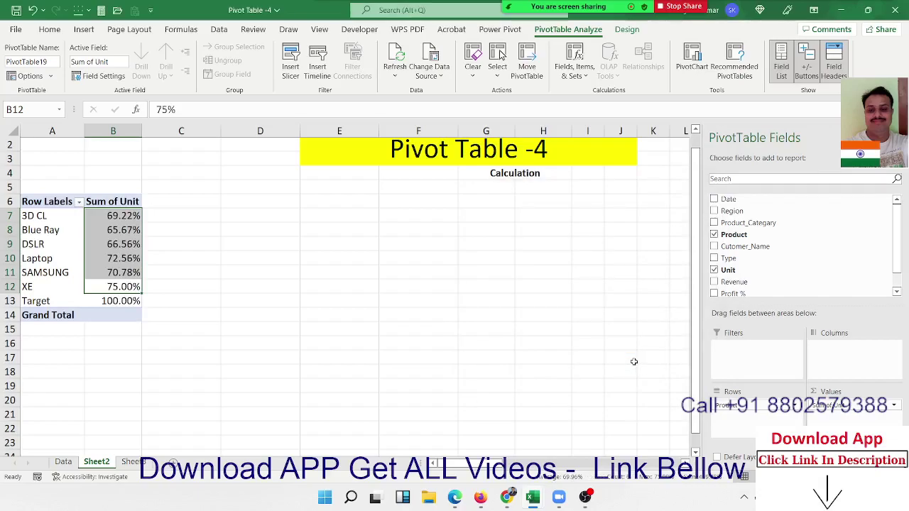
Add Unit to the values a second time and review each product's percentage of Target
drag(729, 270, 838, 413)
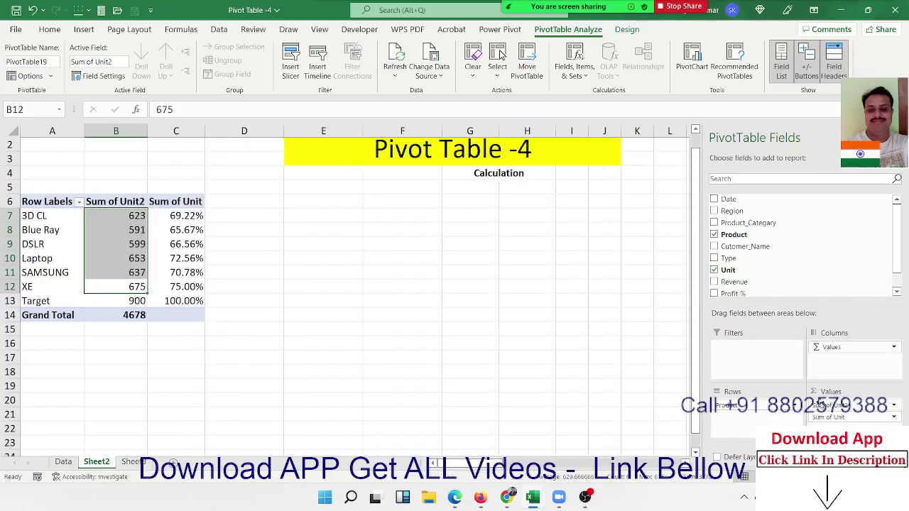
click(44, 209)
click(178, 215)
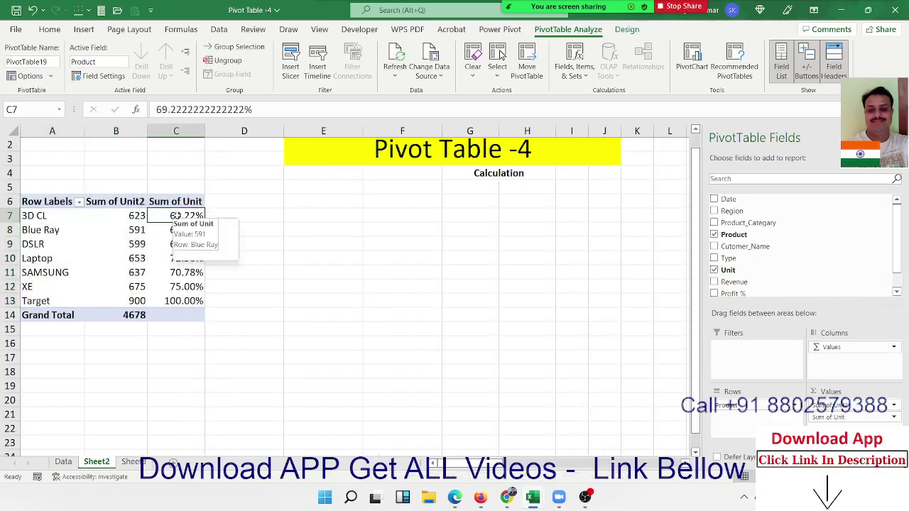
click(169, 229)
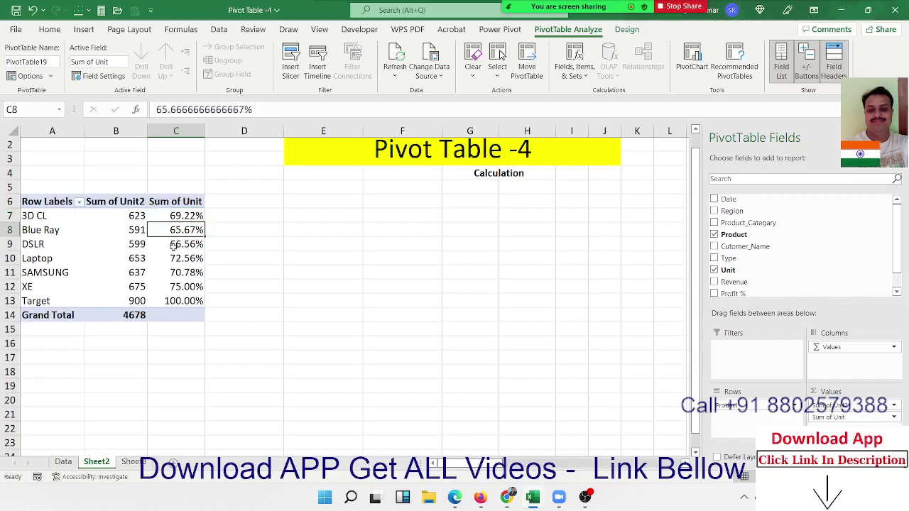
click(173, 245)
click(176, 260)
click(178, 273)
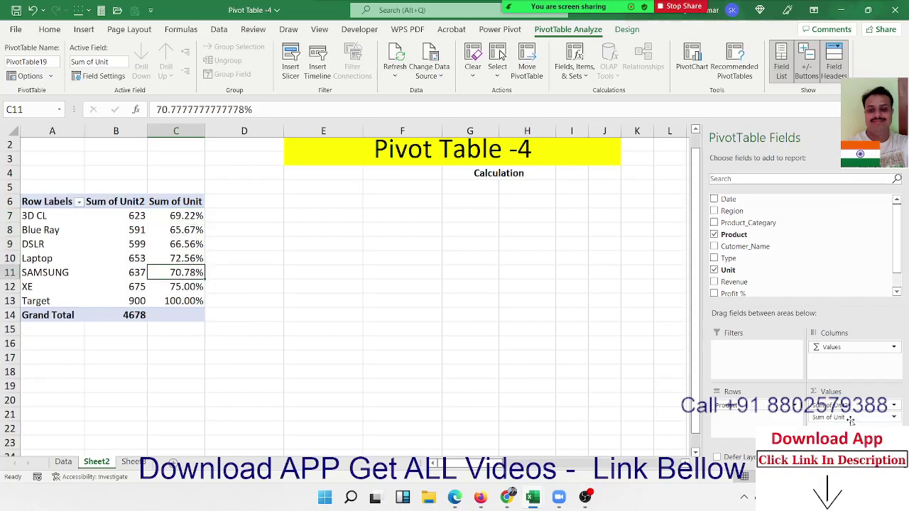
Show Sum of Unit2 as Difference From base item Target, base field Product
click(897, 407)
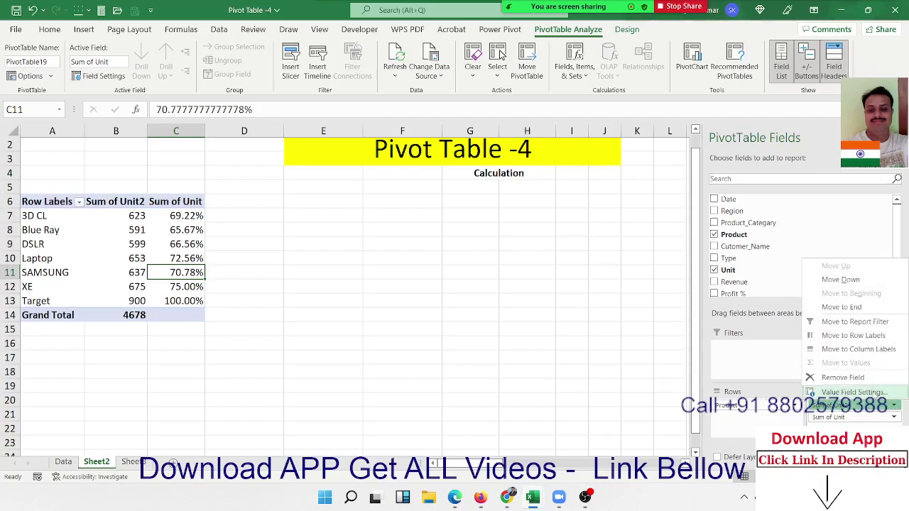
click(876, 393)
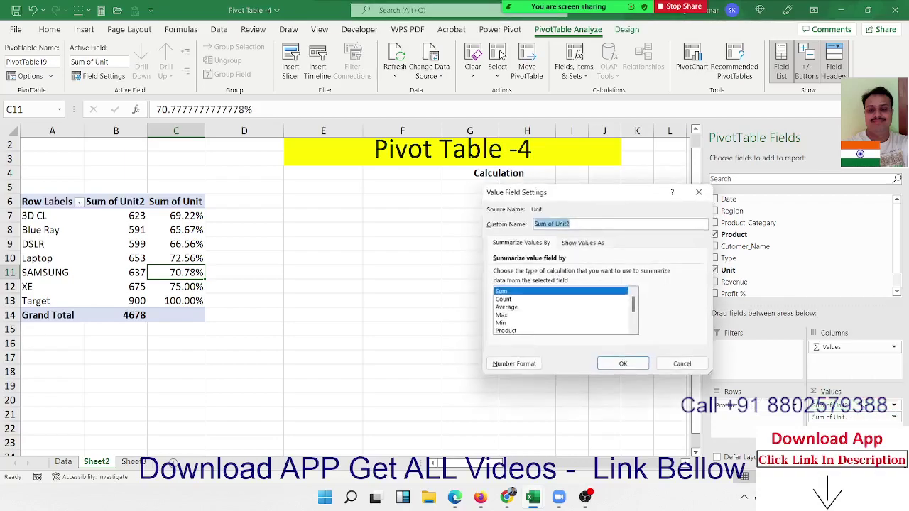
click(587, 245)
click(533, 275)
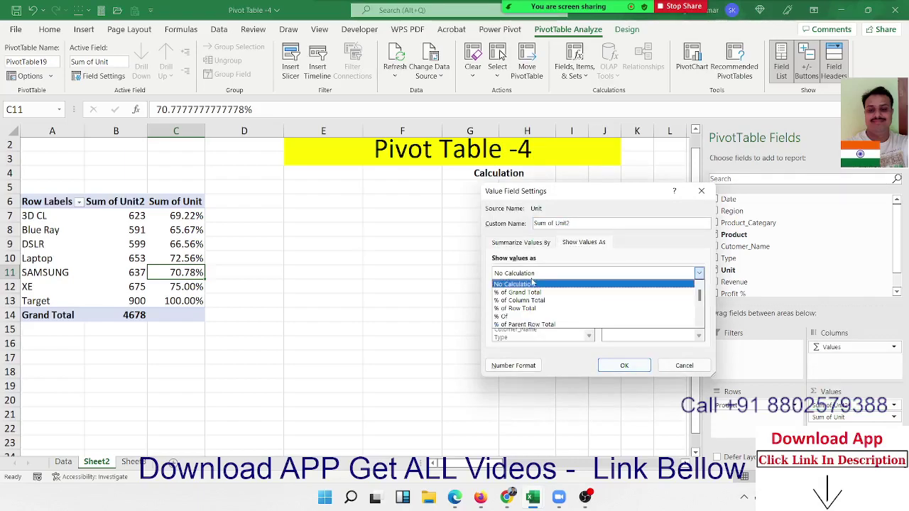
scroll(561, 312, down, 1)
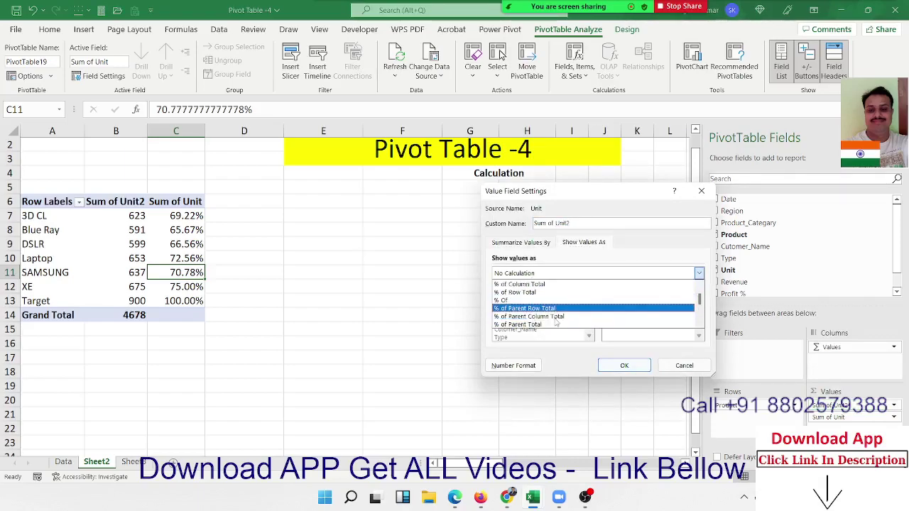
scroll(551, 322, down, 1)
scroll(542, 323, down, 1)
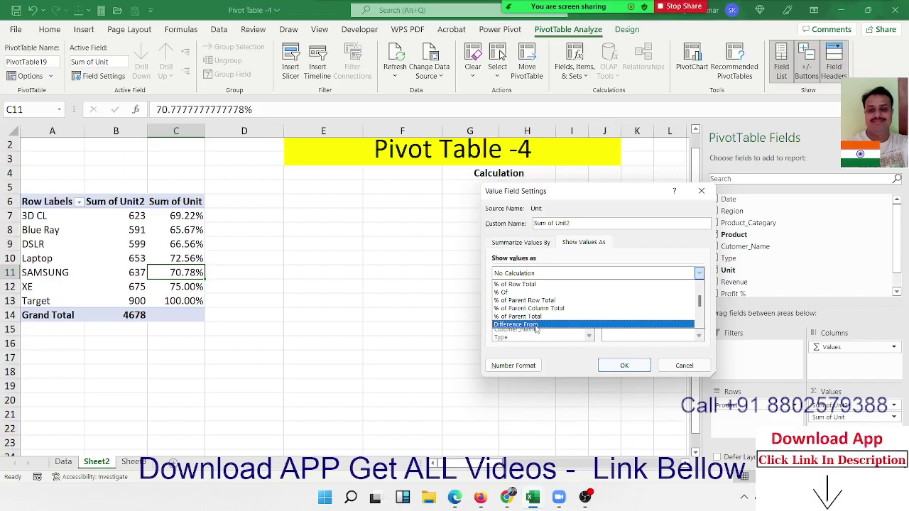
scroll(537, 328, down, 1)
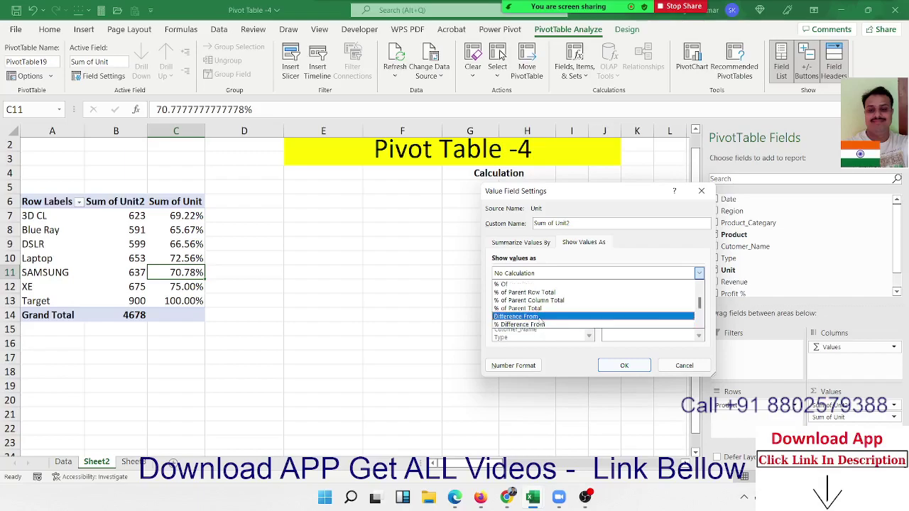
click(540, 318)
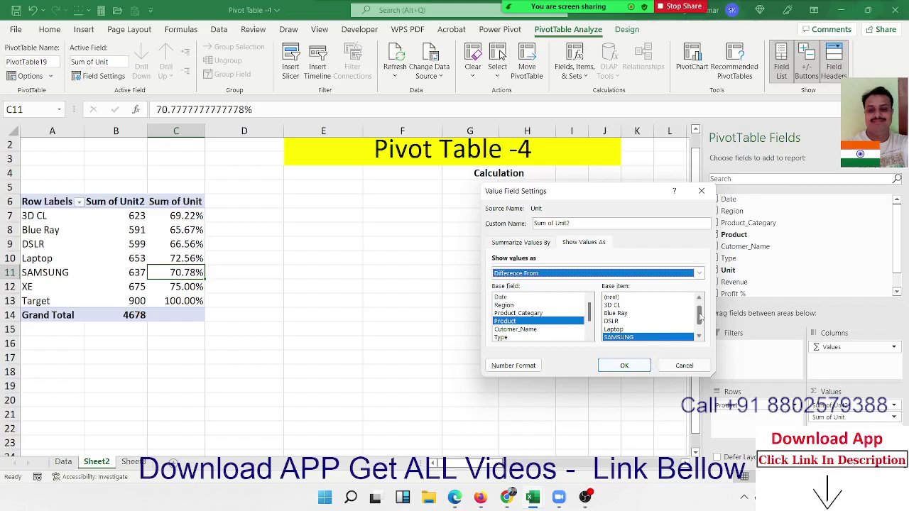
scroll(701, 318, down, 1)
click(626, 337)
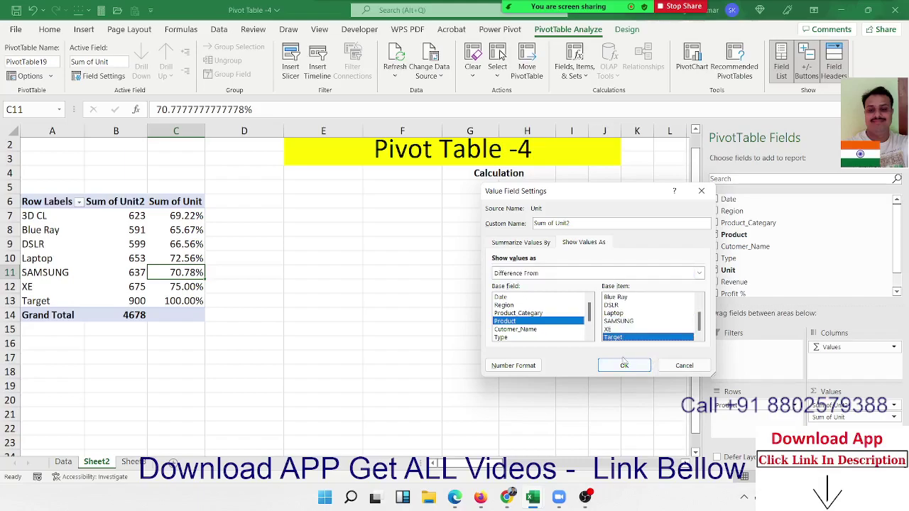
click(624, 365)
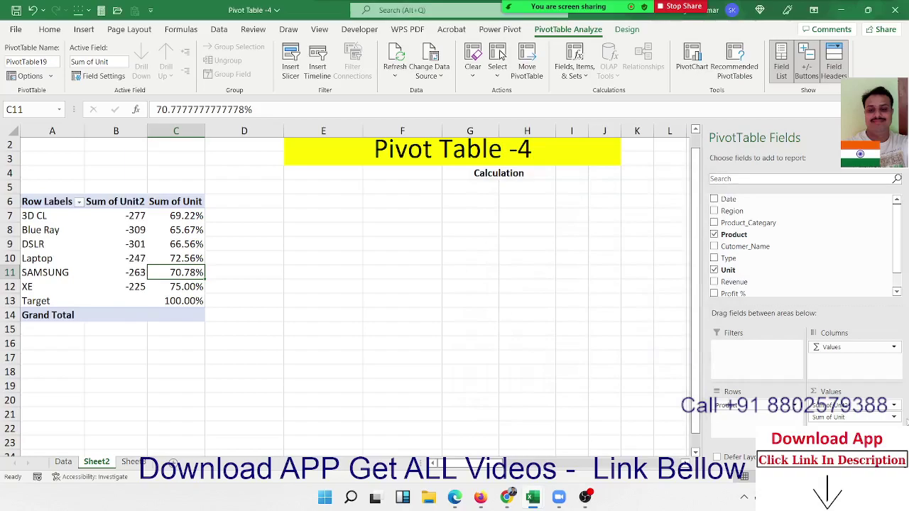
Show Sum of Unit2 as a Running Total In by Product
click(894, 405)
click(833, 396)
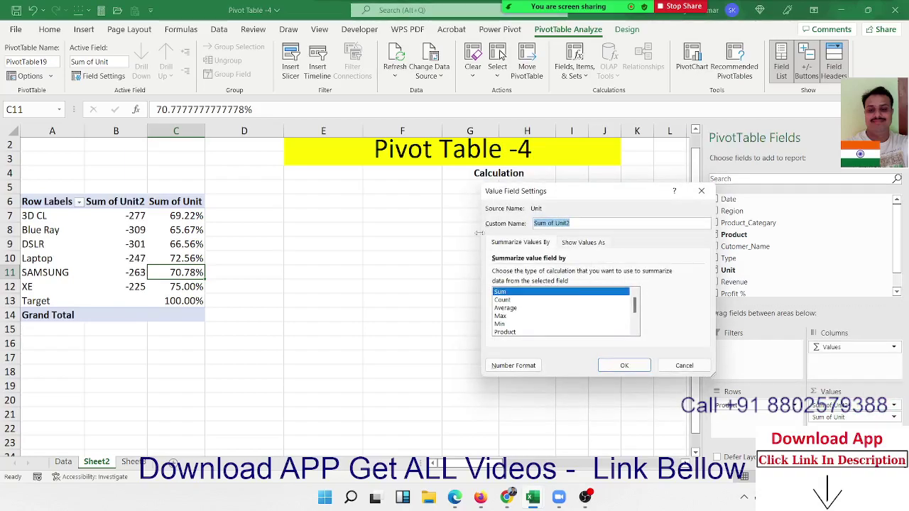
click(595, 244)
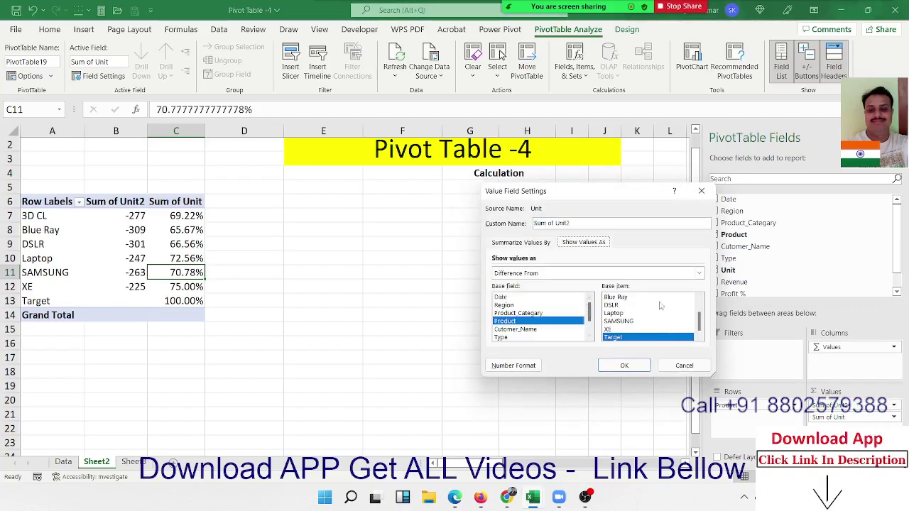
click(615, 276)
scroll(593, 305, down, 1)
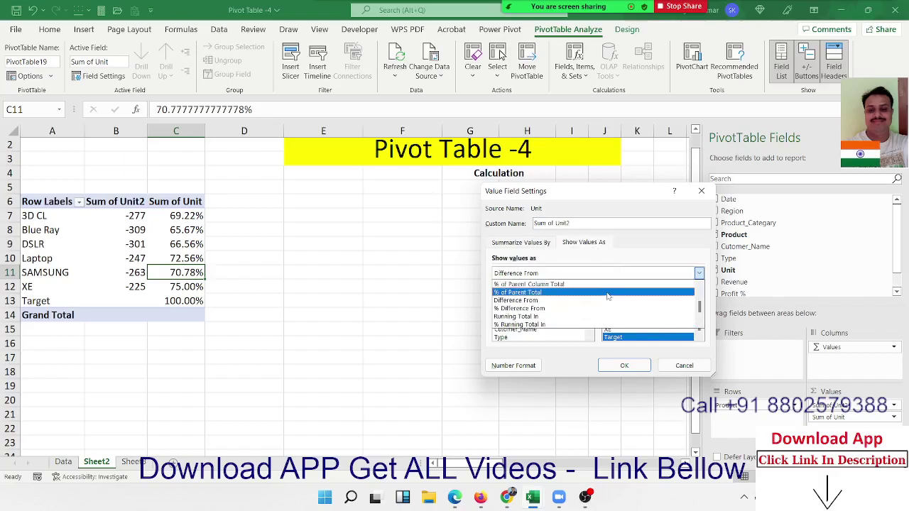
click(588, 317)
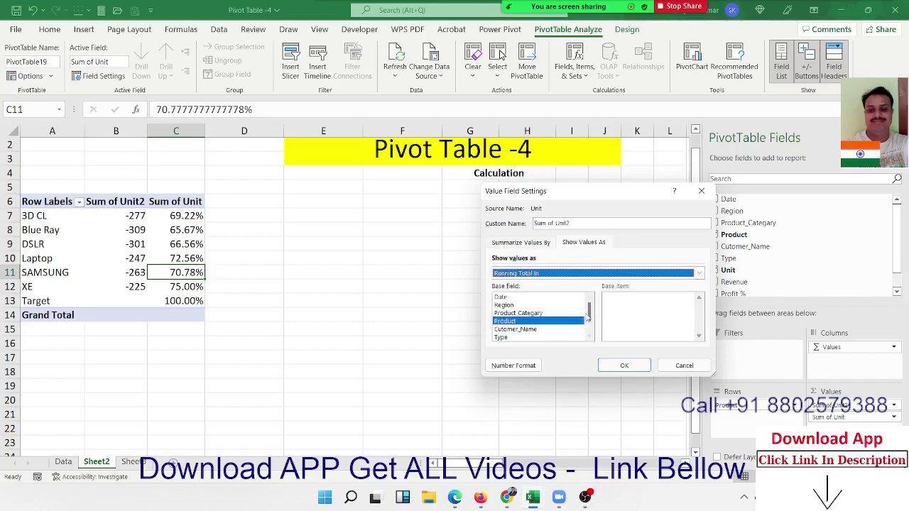
click(627, 367)
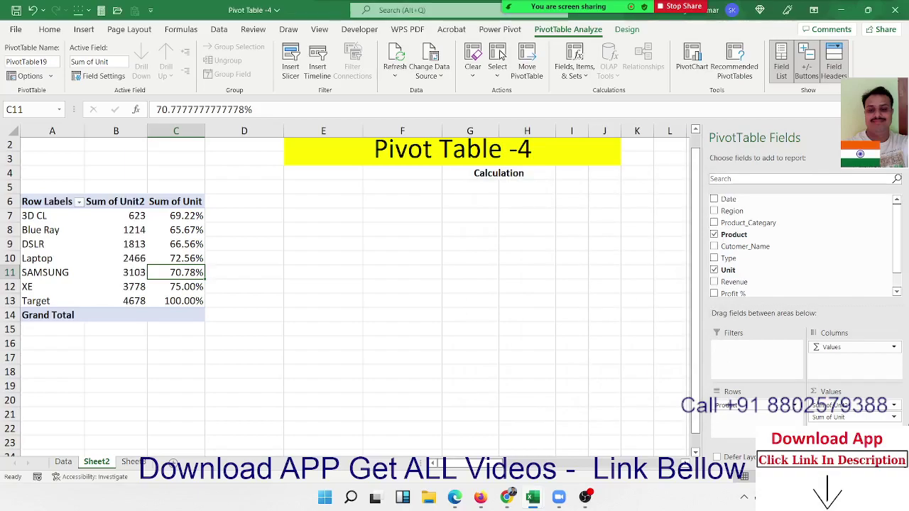
Switch Sum of Unit2 to % Running Total In by Product, reaching 100% at Target
click(893, 405)
click(838, 392)
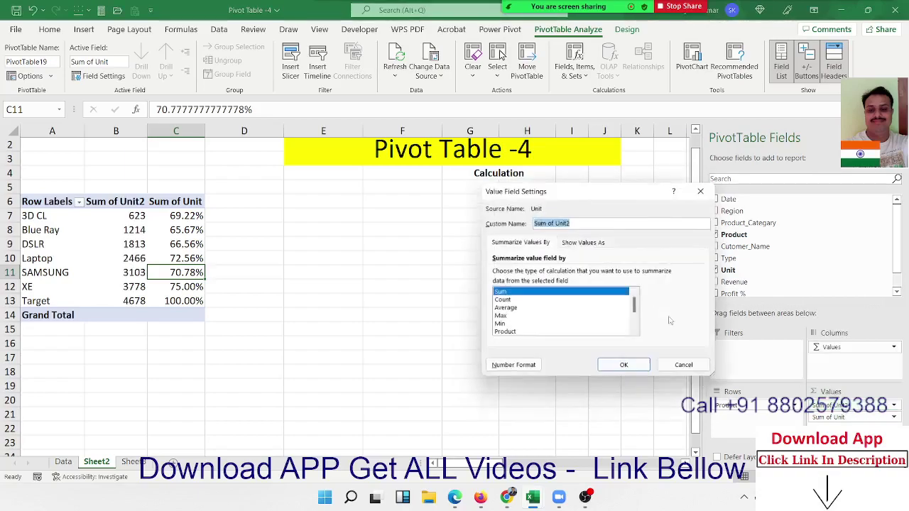
click(572, 246)
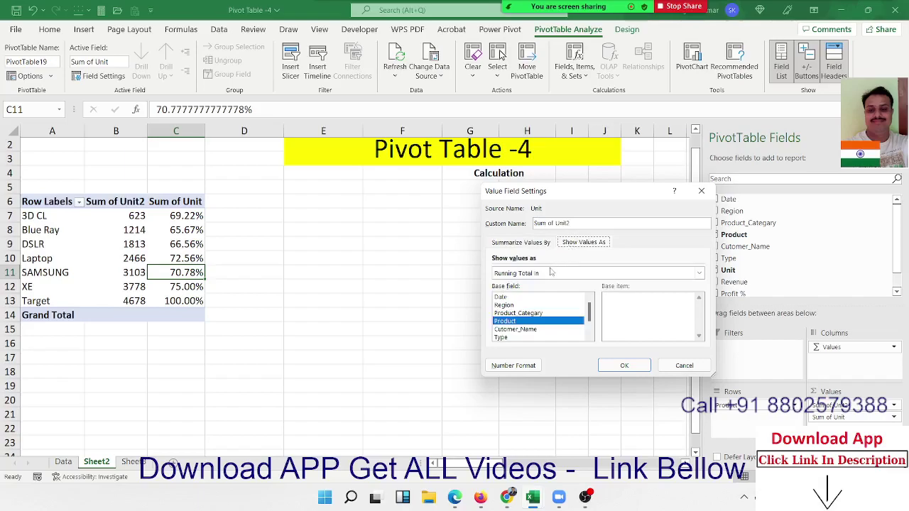
click(551, 272)
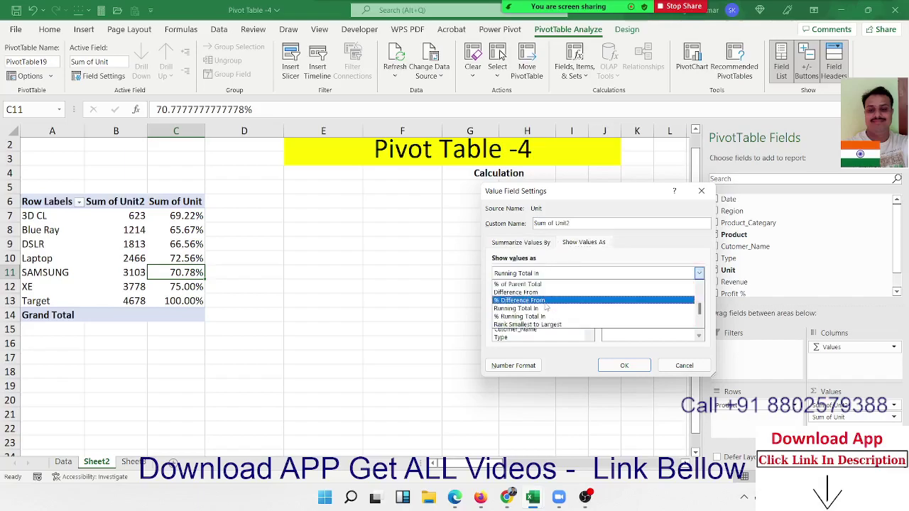
click(546, 317)
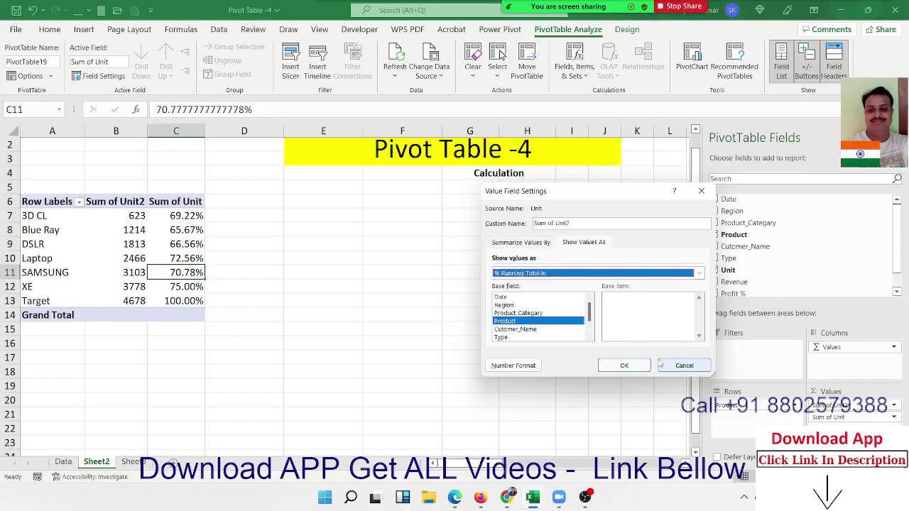
click(625, 365)
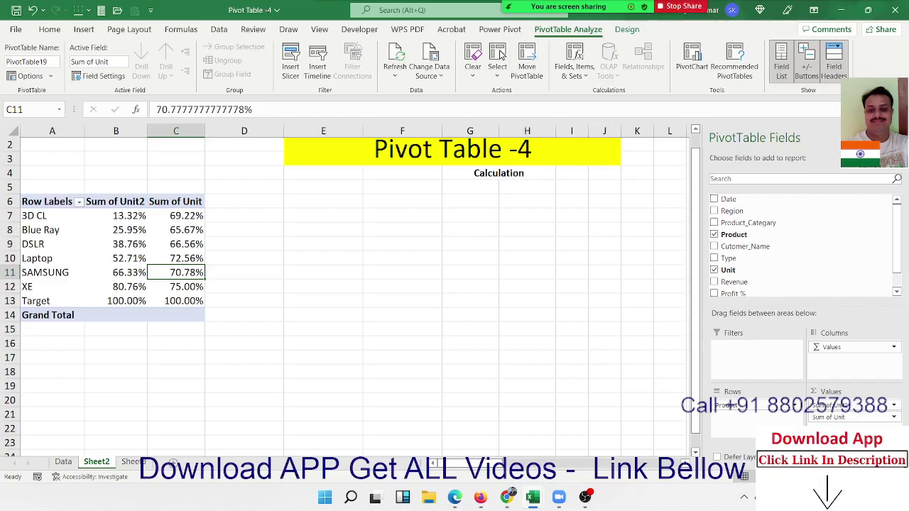
Review the Sum of Unit value field settings and cancel without changes
click(894, 417)
click(845, 402)
click(579, 243)
click(570, 273)
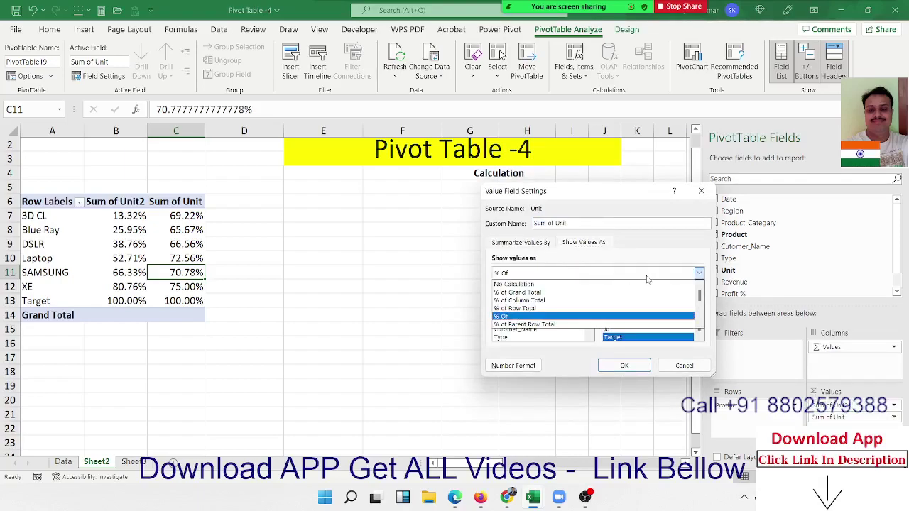
mouse_move(699, 297)
mouse_down()
mouse_move(706, 347)
mouse_move(702, 298)
mouse_move(695, 346)
mouse_up()
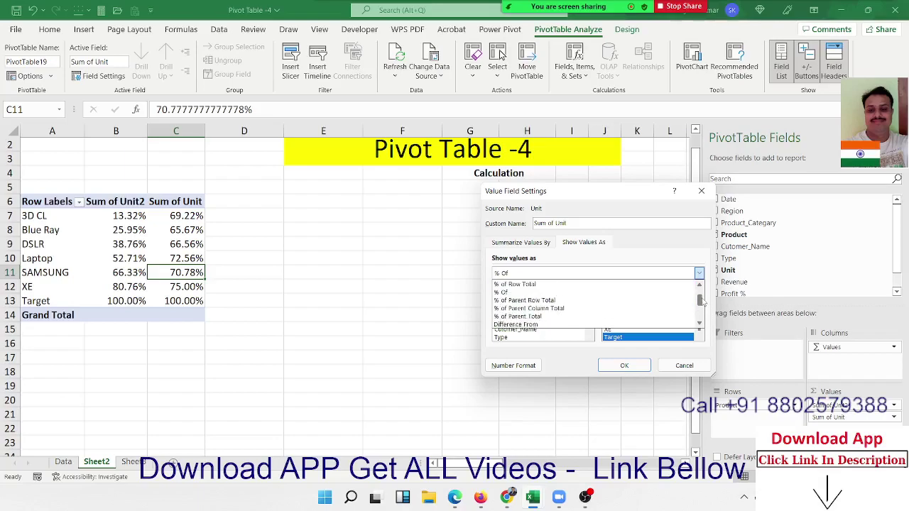
click(685, 365)
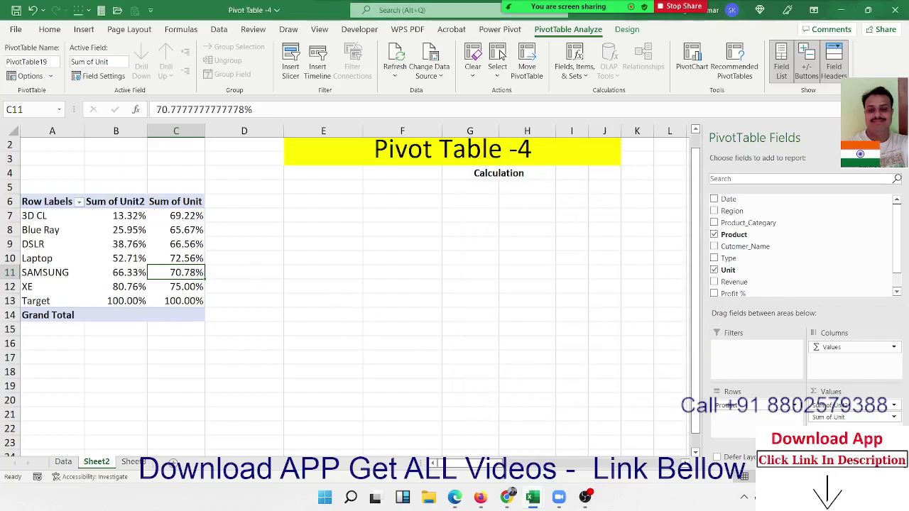
Remove Sum of Unit and Sum of Unit2 from the values, hide the field list, and select A3:A16
drag(846, 417, 833, 278)
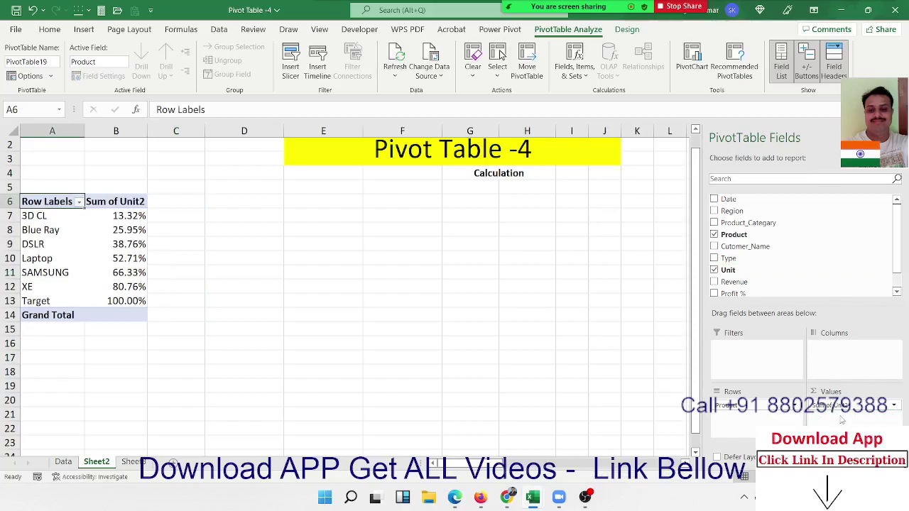
drag(841, 421, 830, 304)
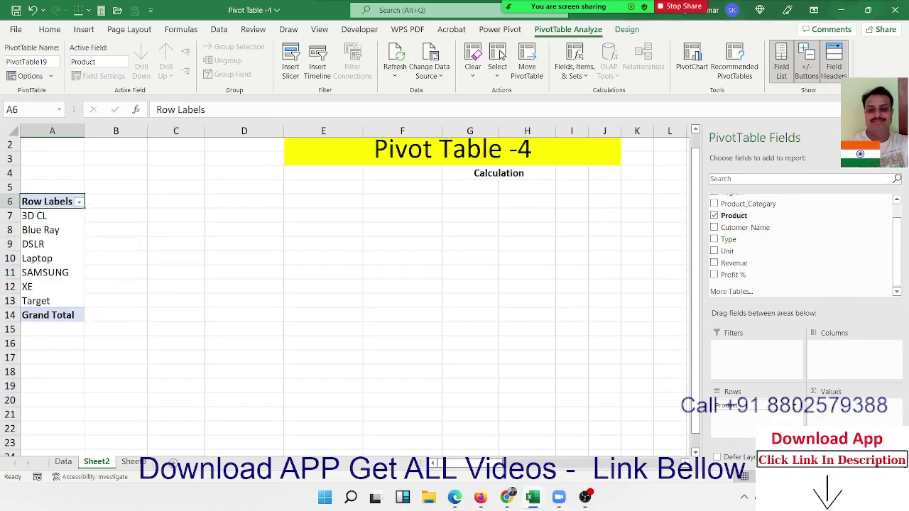
click(781, 66)
drag(60, 162, 59, 346)
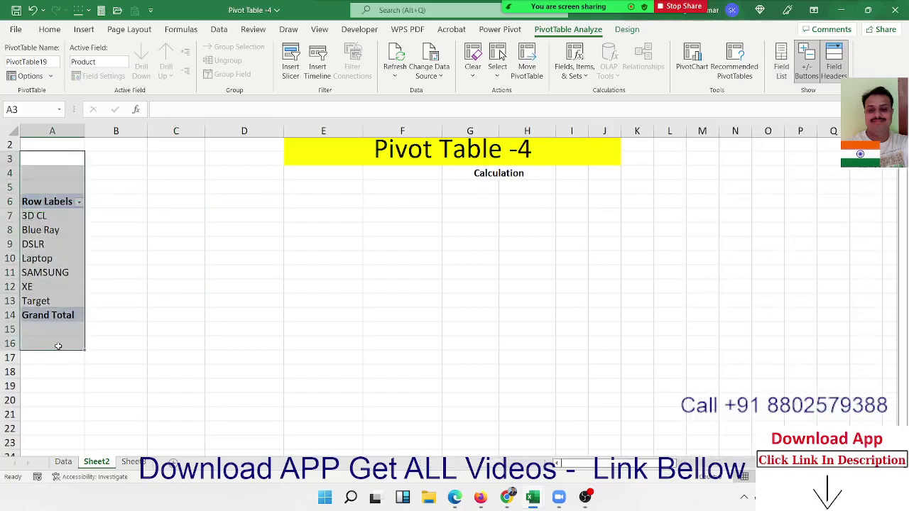
Delete the pivot table and clear the Target row 362 on the Data sheet
key(Delete)
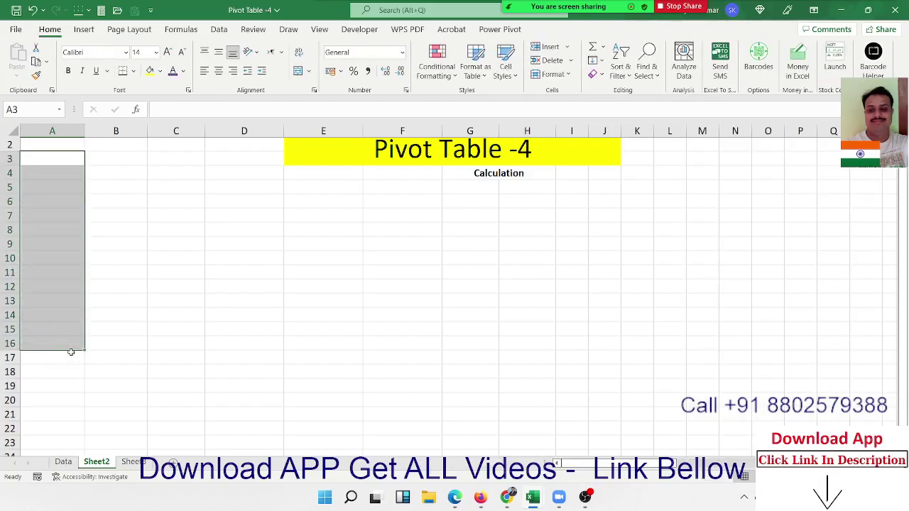
click(63, 462)
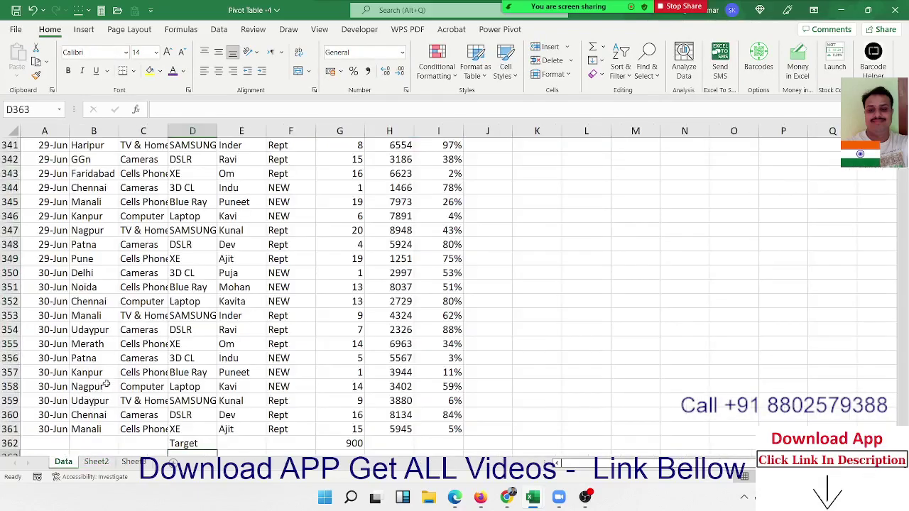
click(9, 442)
key(Delete)
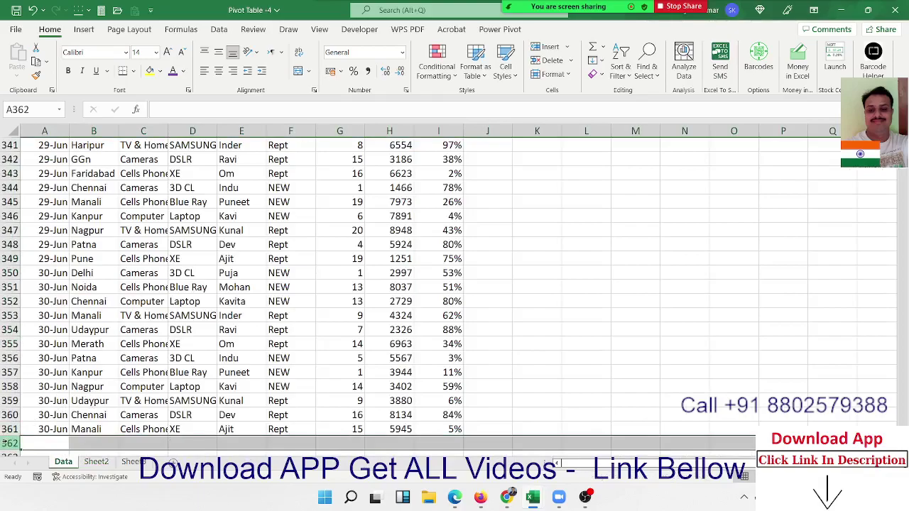
Select the remaining data range A1:I361 on the Data sheet
key(Up)
key(ctrl+Up)
key(ctrl+shift+Right)
key(ctrl+shift+Down)
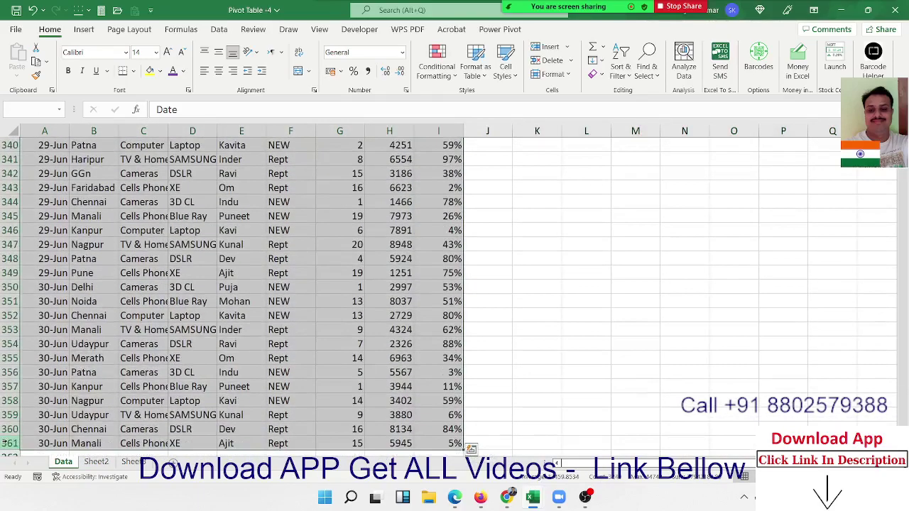
click(84, 30)
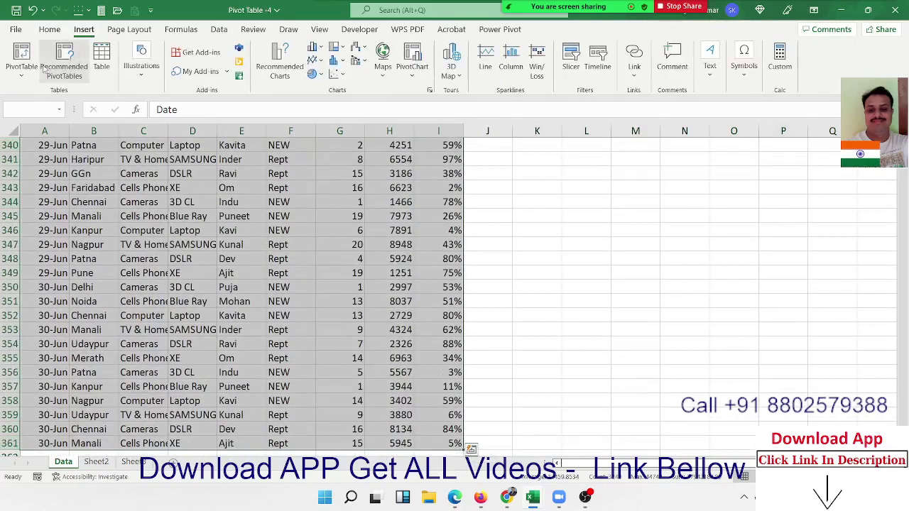
Insert a pivot table from Data!$A$1:$I$361 into the existing Sheet2 at cell A6
click(22, 68)
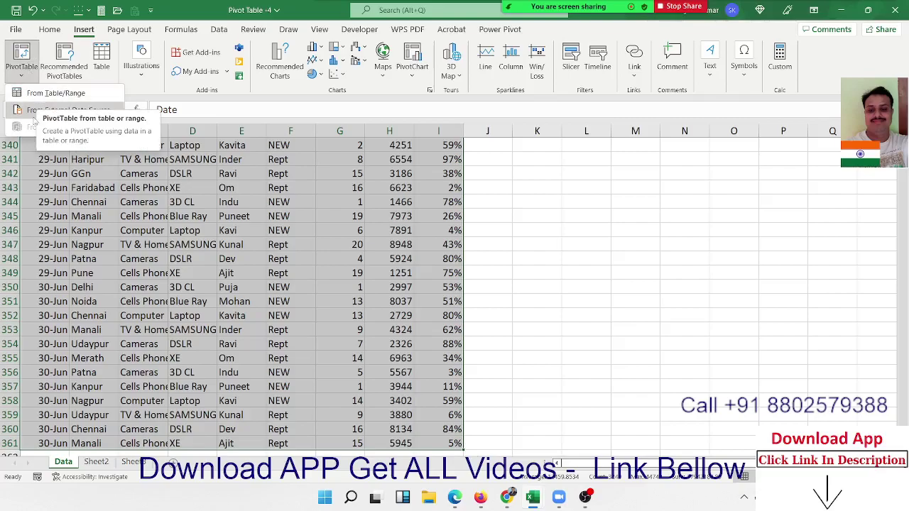
click(49, 93)
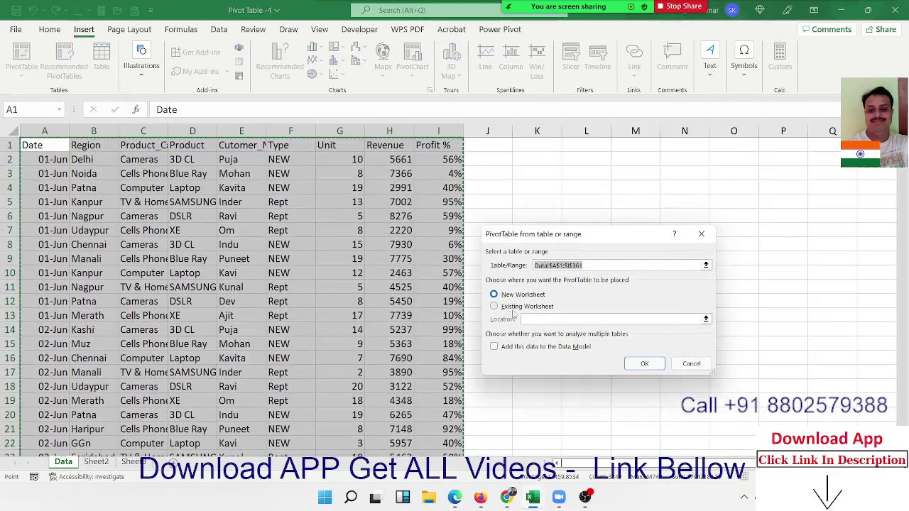
click(494, 306)
click(97, 463)
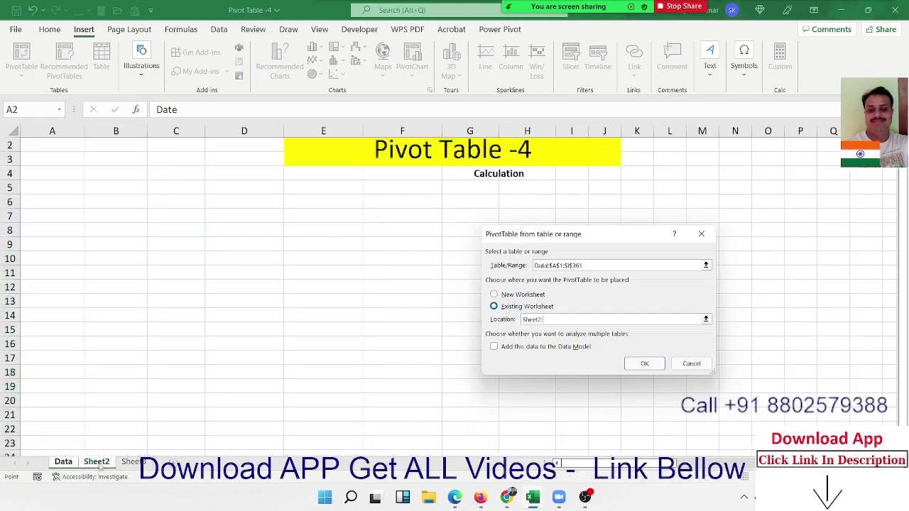
click(44, 200)
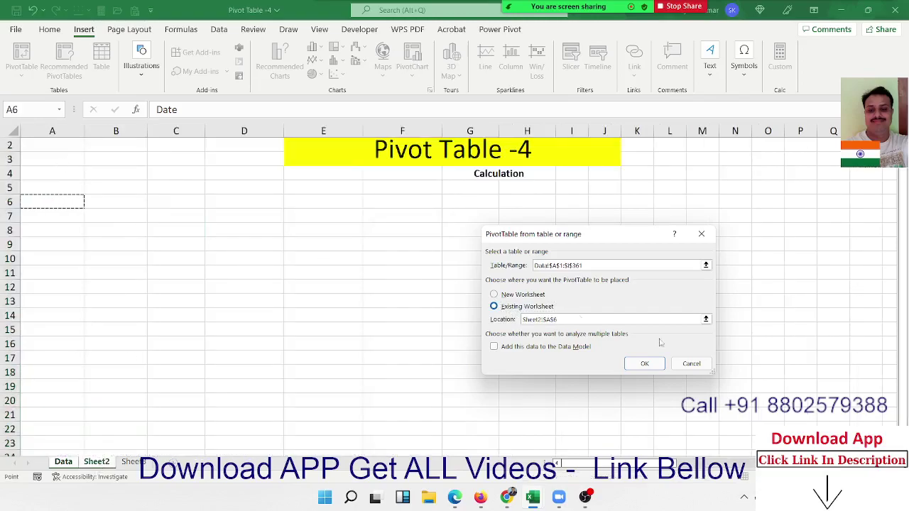
click(638, 364)
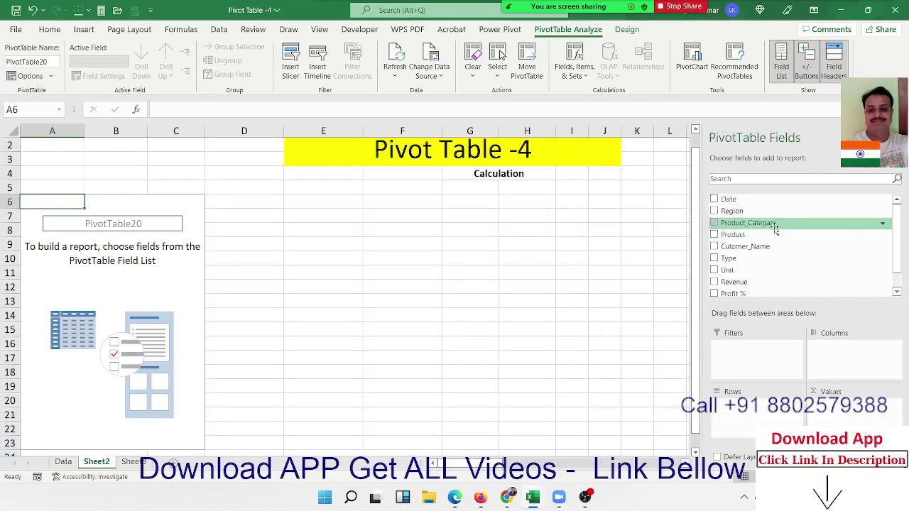
Put Cutomer_Name in rows with Sum of Unit and Sum of Revenue (totals 3778 and 1836336)
drag(762, 246, 743, 405)
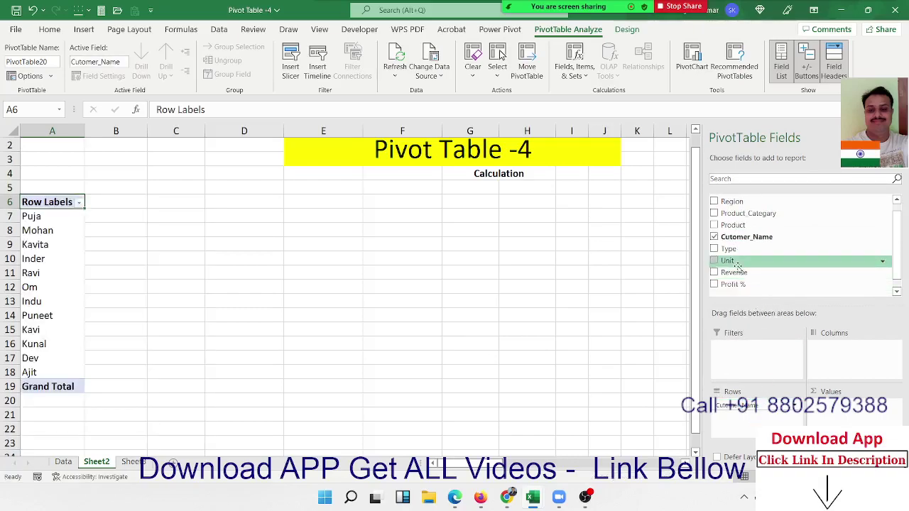
drag(731, 260, 833, 412)
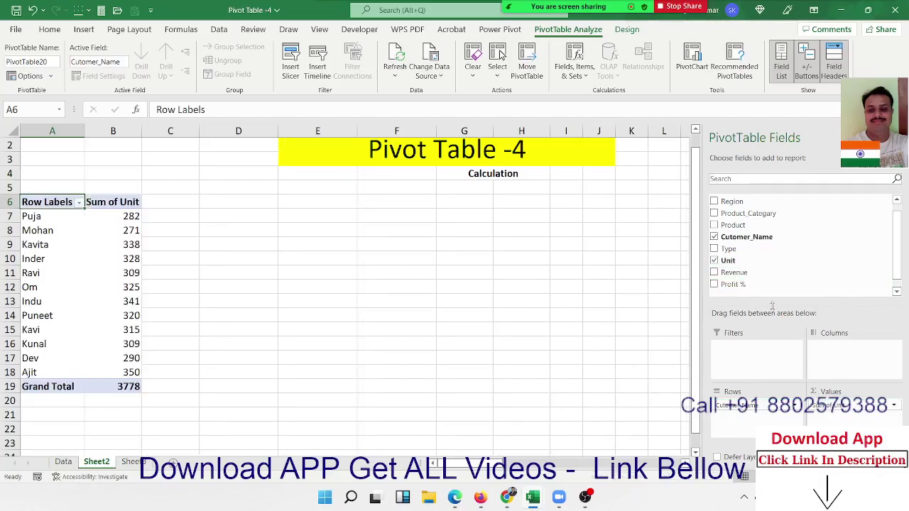
mouse_move(734, 272)
mouse_down()
mouse_move(831, 392)
mouse_move(839, 416)
mouse_up()
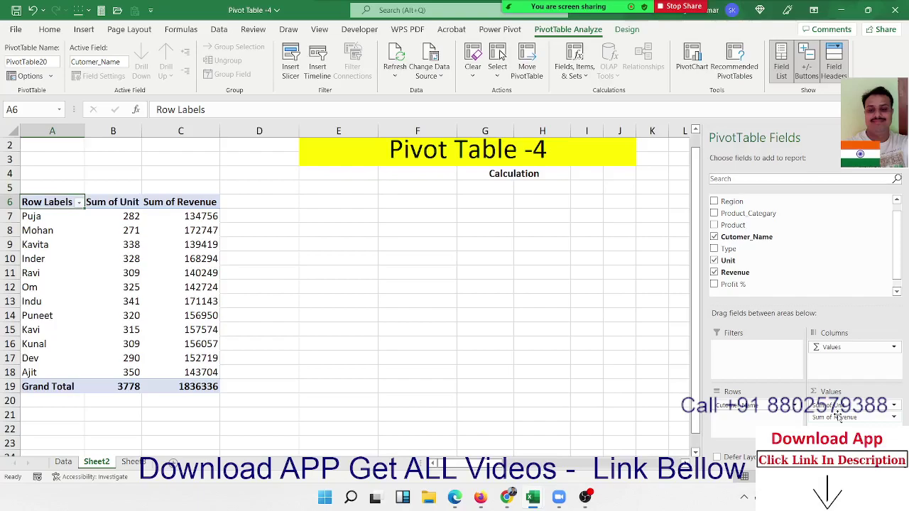
click(124, 218)
click(164, 220)
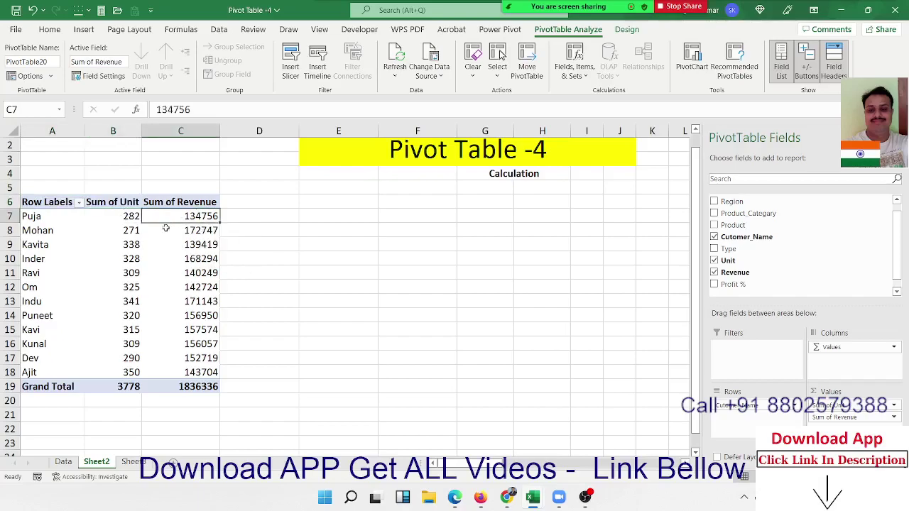
mouse_move(164, 231)
Back on the Sheet2 pivot, start a new calculated field named SpU
click(74, 461)
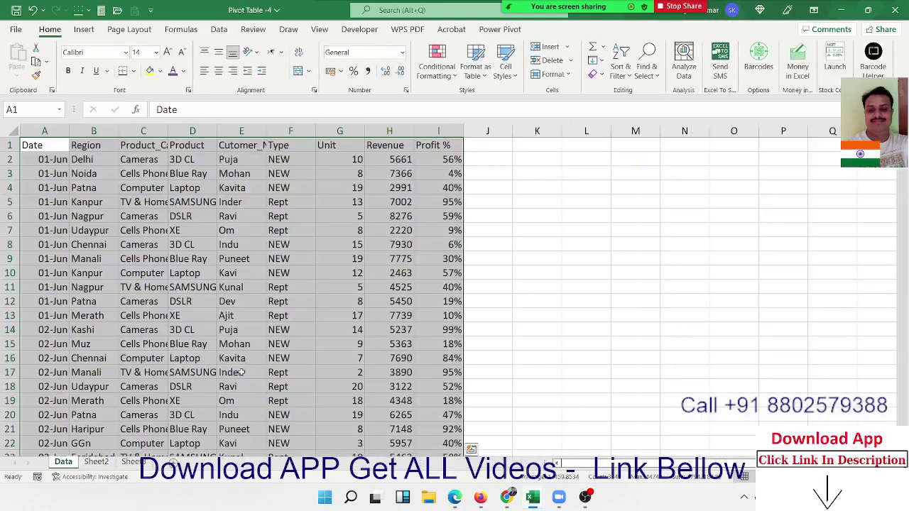
click(98, 462)
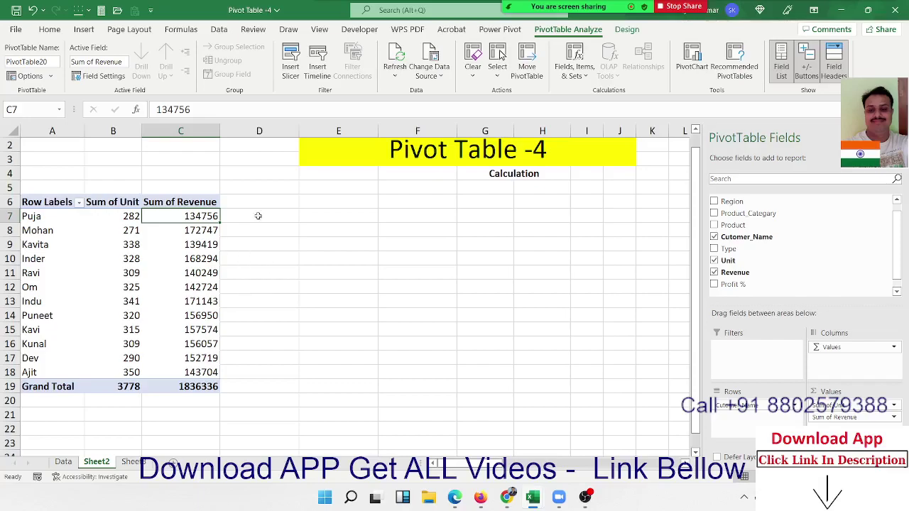
click(576, 68)
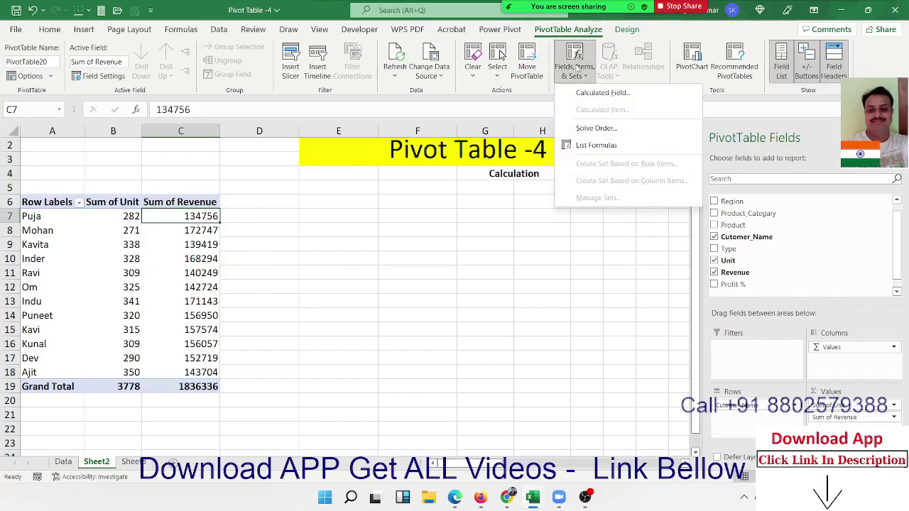
click(597, 93)
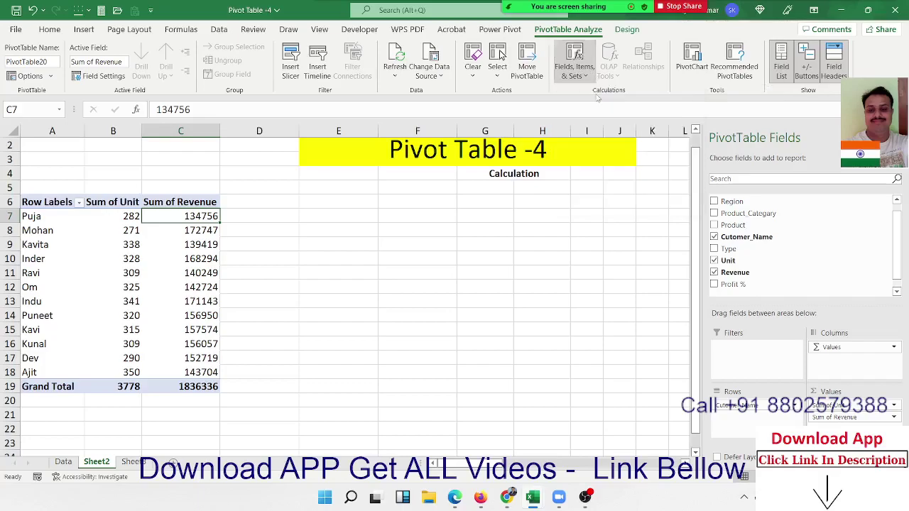
drag(531, 200, 412, 224)
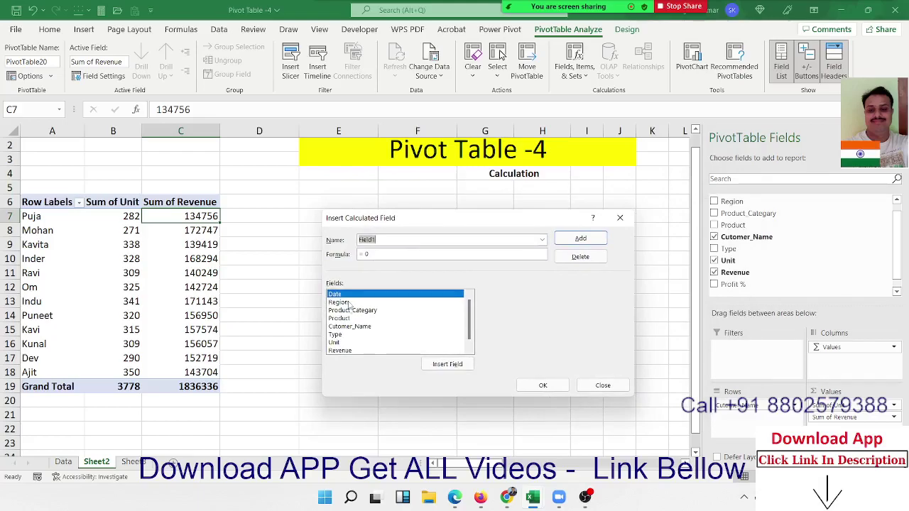
text(C)
key(BackSpace)
key(BackSpace)
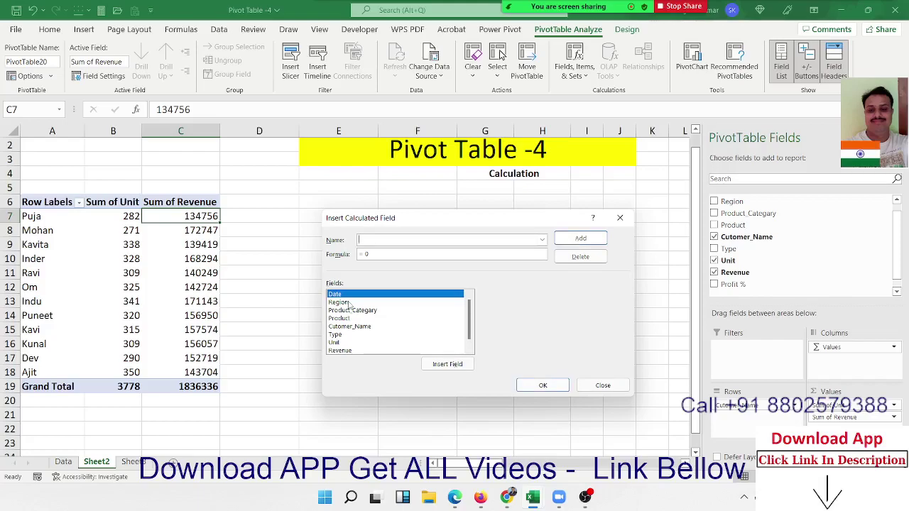
text(SpU)
Give SpU the formula =Revenue/Unit and add it as Sum of SpU
click(373, 254)
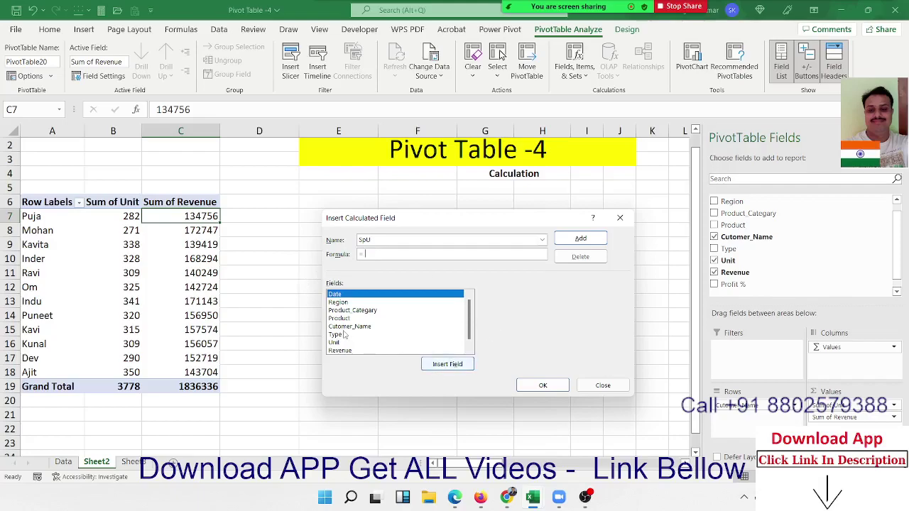
double_click(355, 350)
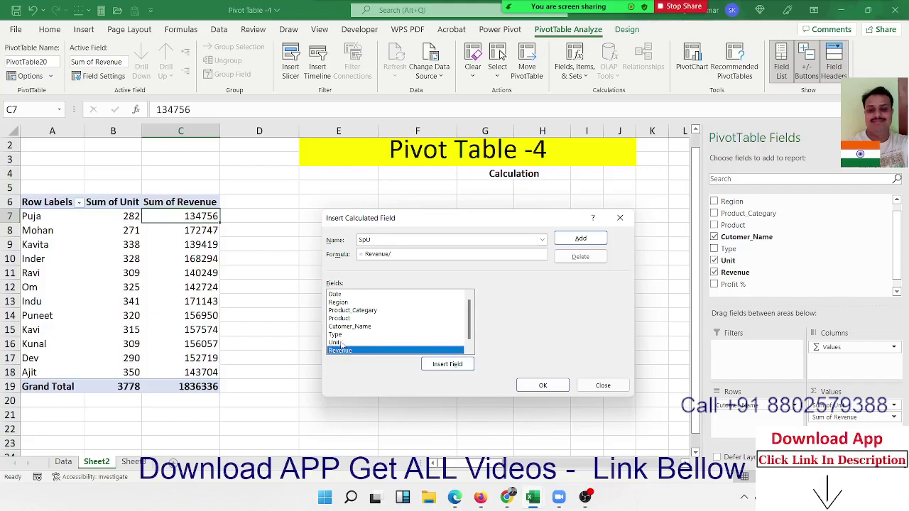
double_click(340, 343)
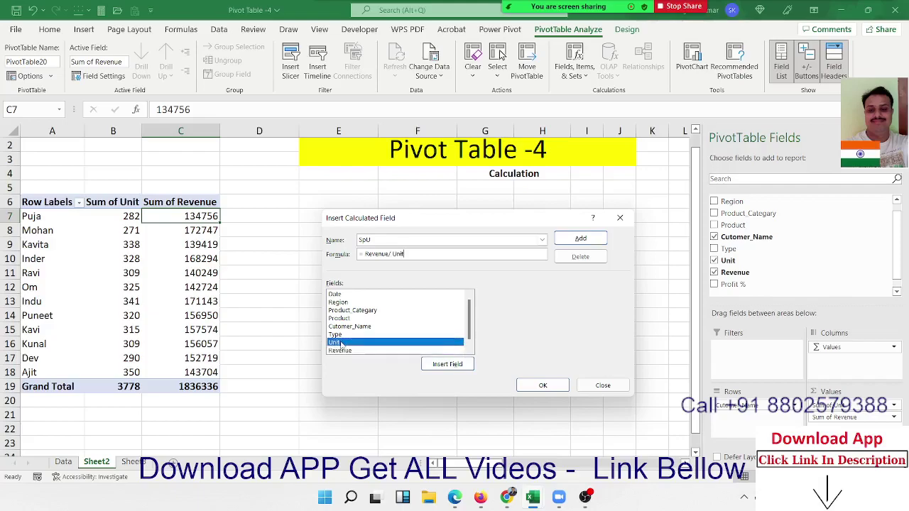
click(579, 239)
click(543, 385)
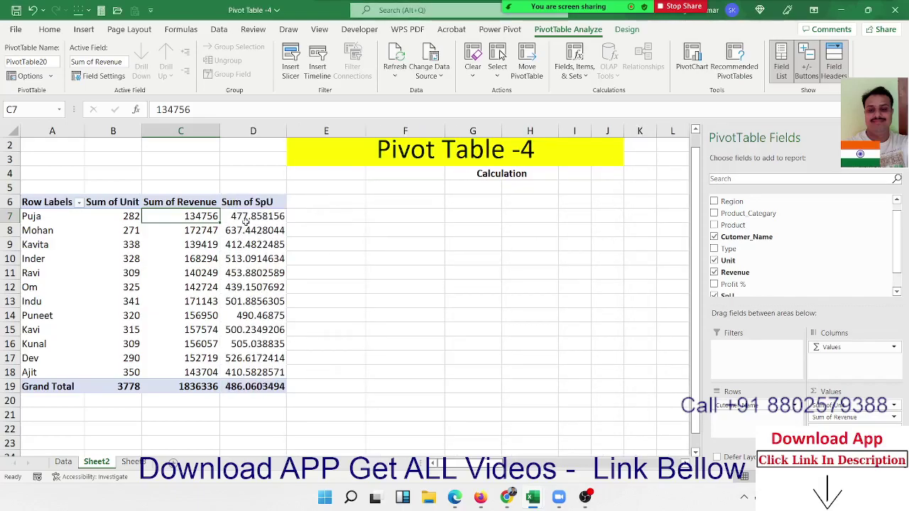
click(257, 235)
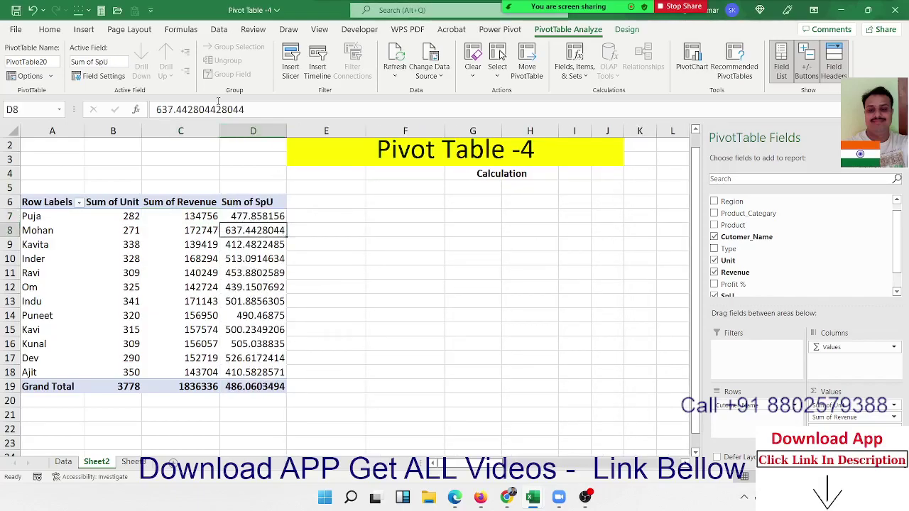
Format Sum of SpU as Number with 0 decimal places, e.g. 486 overall
click(894, 427)
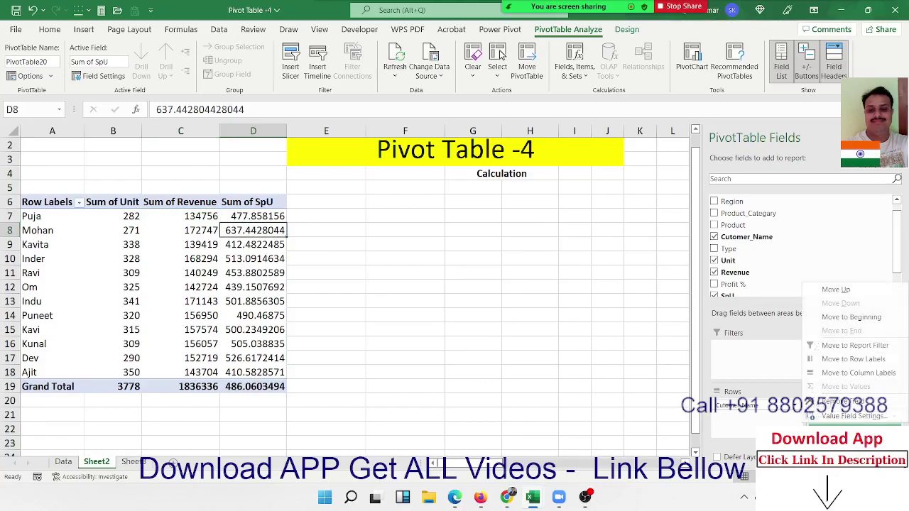
click(834, 411)
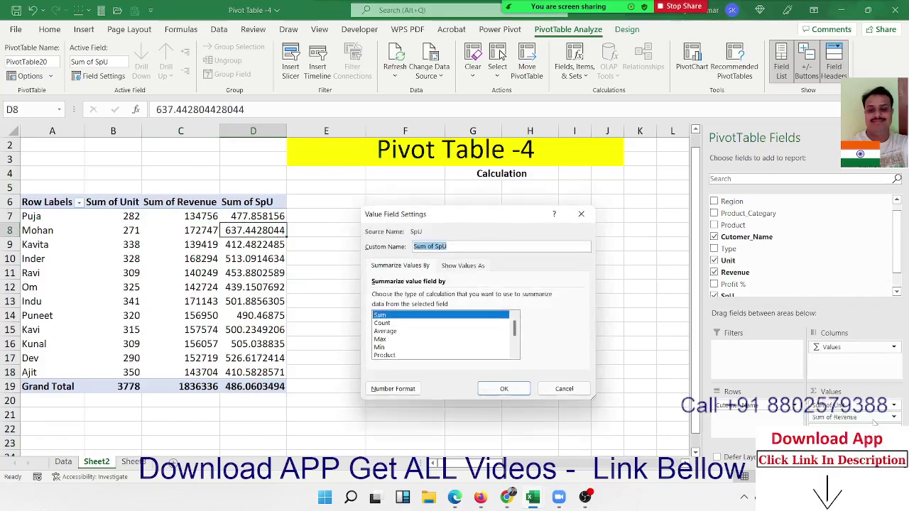
click(409, 393)
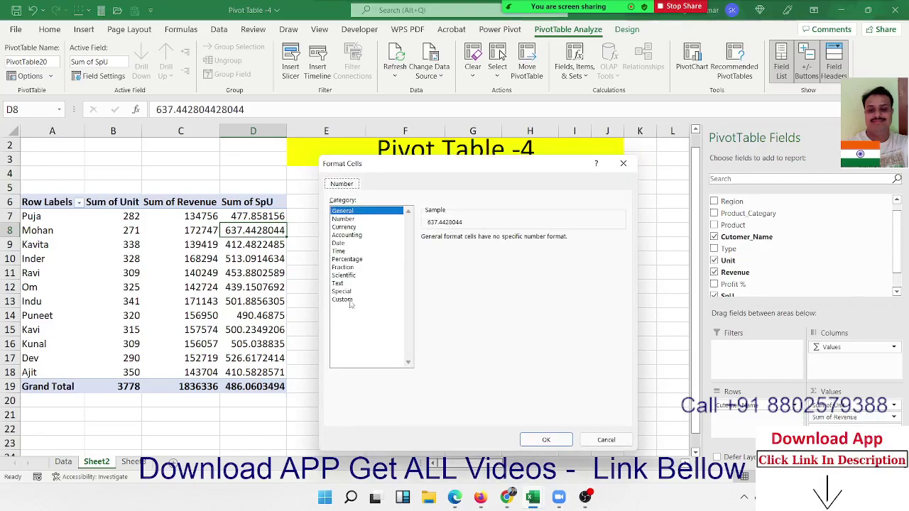
click(345, 219)
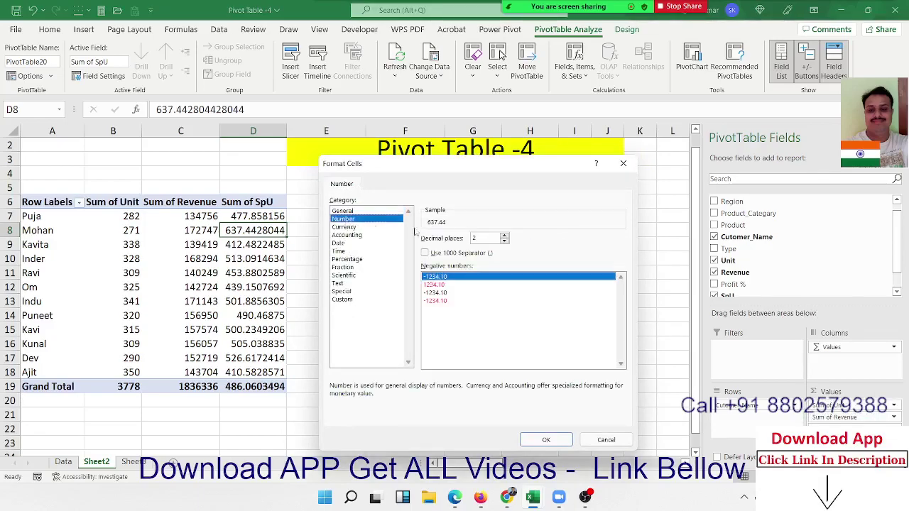
double_click(474, 238)
text(0)
click(544, 442)
click(502, 391)
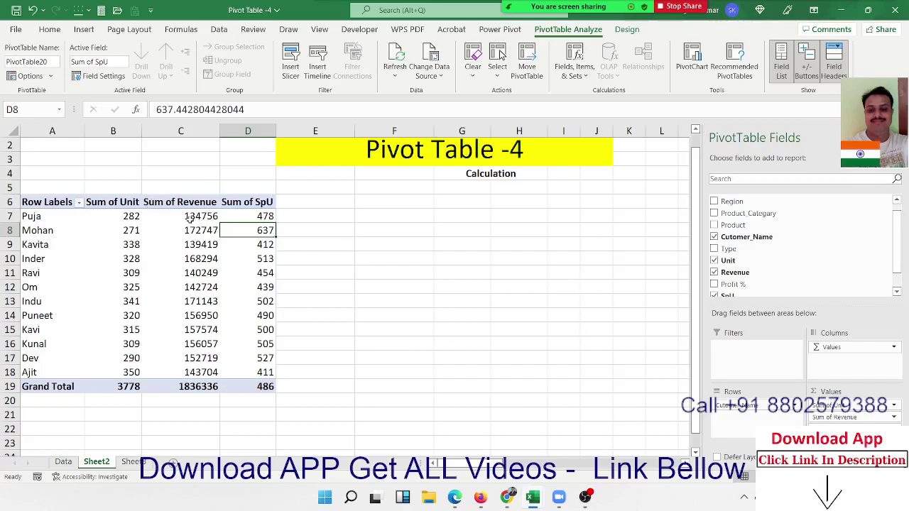
Add calculated field Profit = Revenue*'Profit %', showing Sum of Profit totalling 321157779.5
click(584, 78)
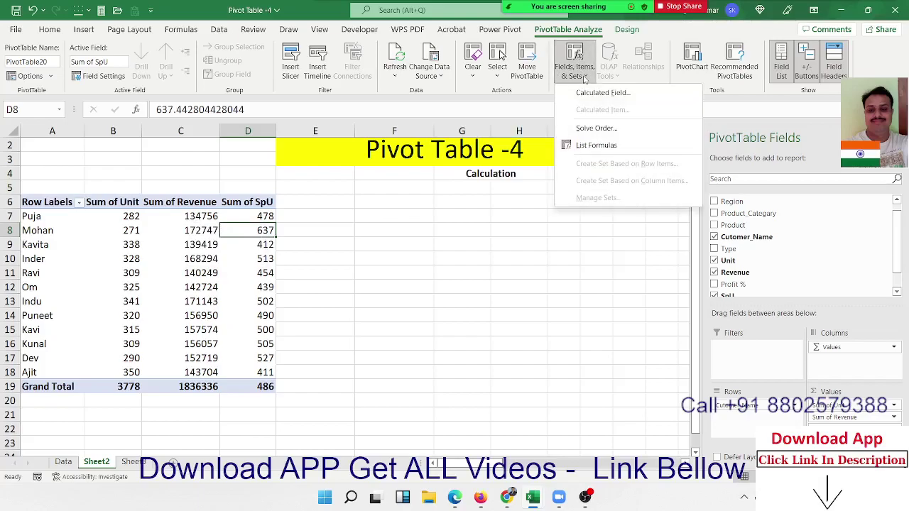
click(587, 93)
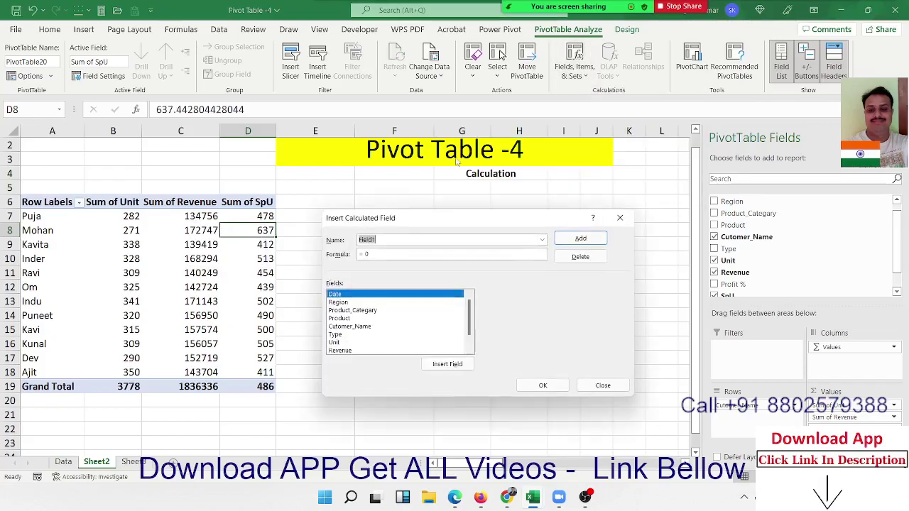
text(F)
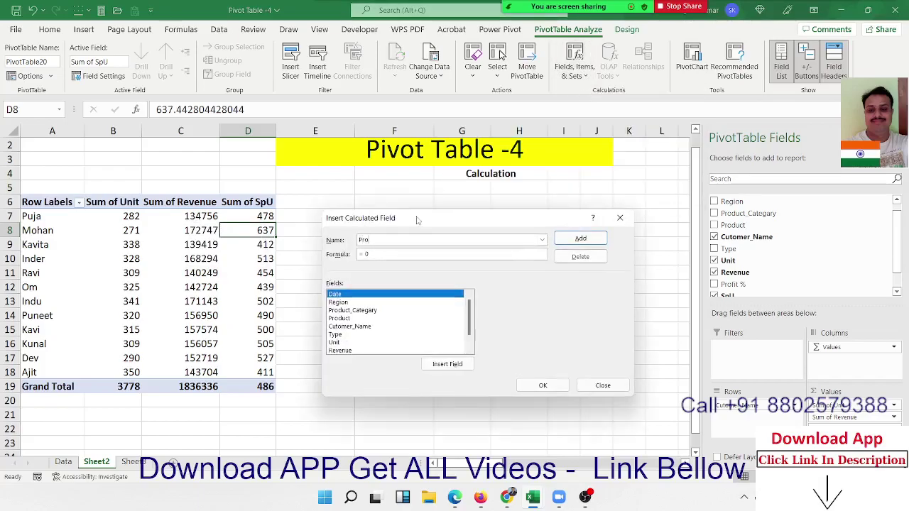
text(fit)
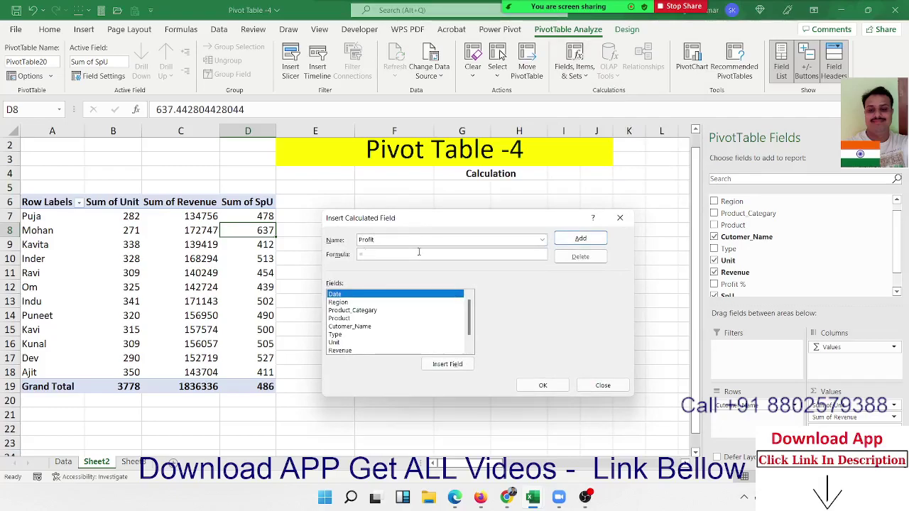
click(416, 253)
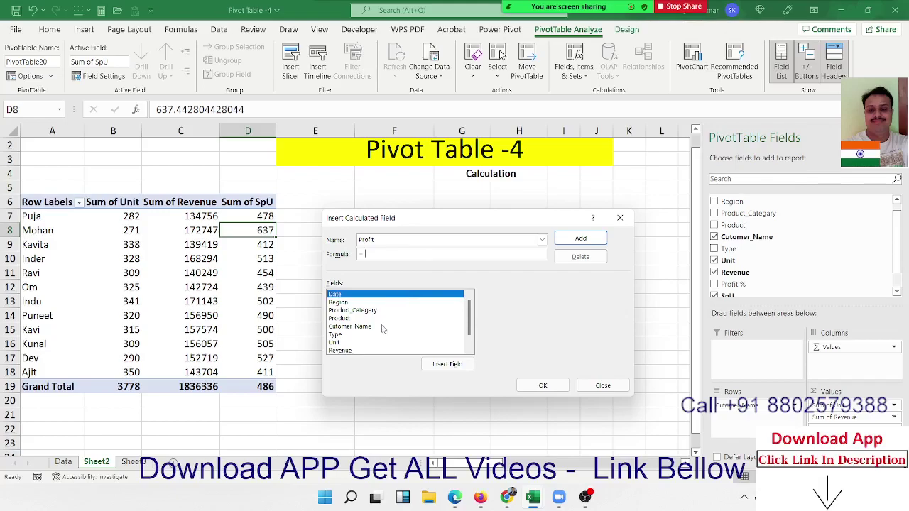
click(341, 350)
double_click(359, 351)
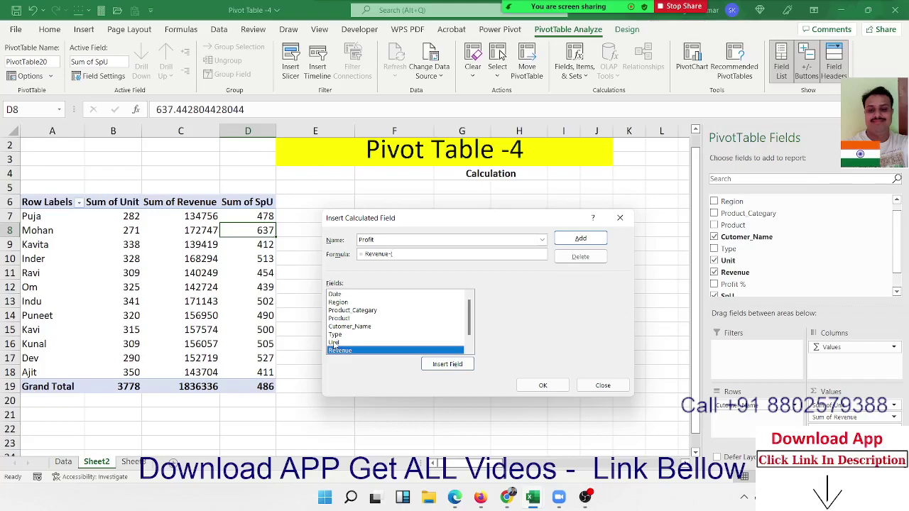
double_click(364, 351)
key(BackSpace)
key(BackSpace)
key(BackSpace)
scroll(410, 314, down, 1)
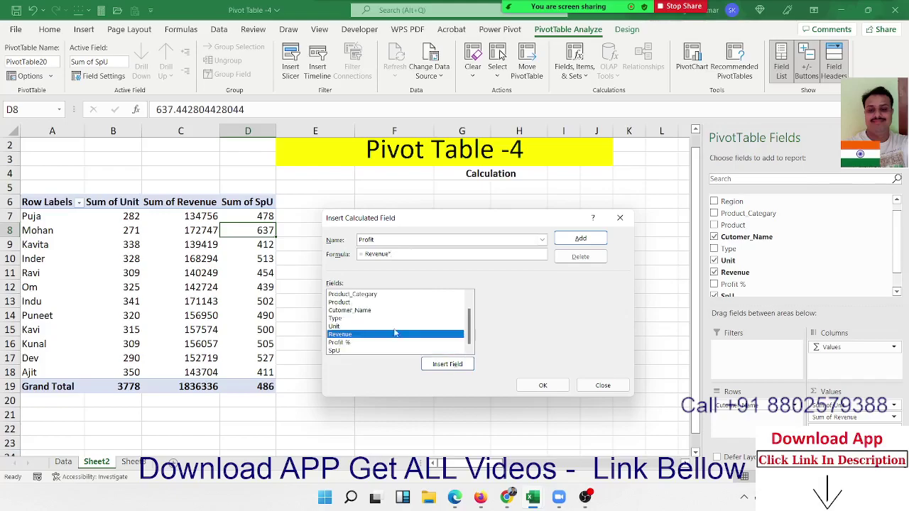
double_click(345, 342)
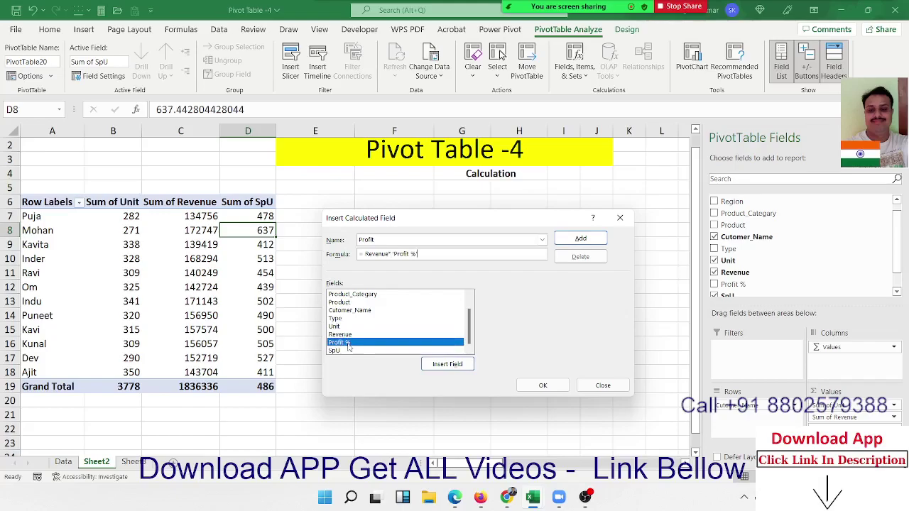
click(544, 385)
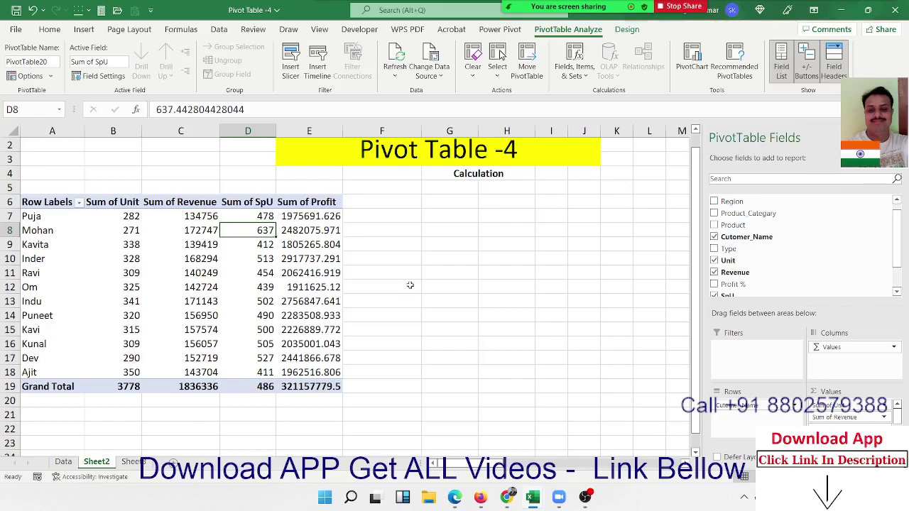
click(318, 220)
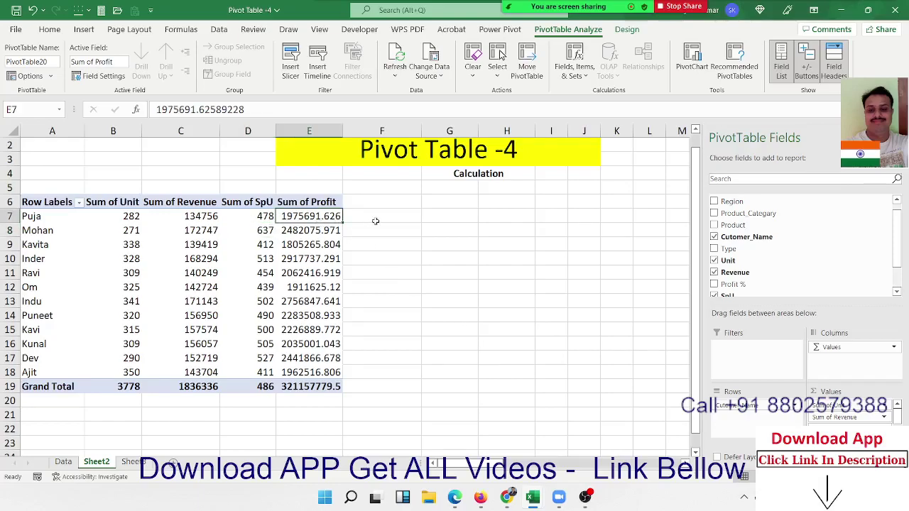
Enter a test formula in F7 subtracting Puja's Sum of Profit from Sum of Revenue
click(376, 221)
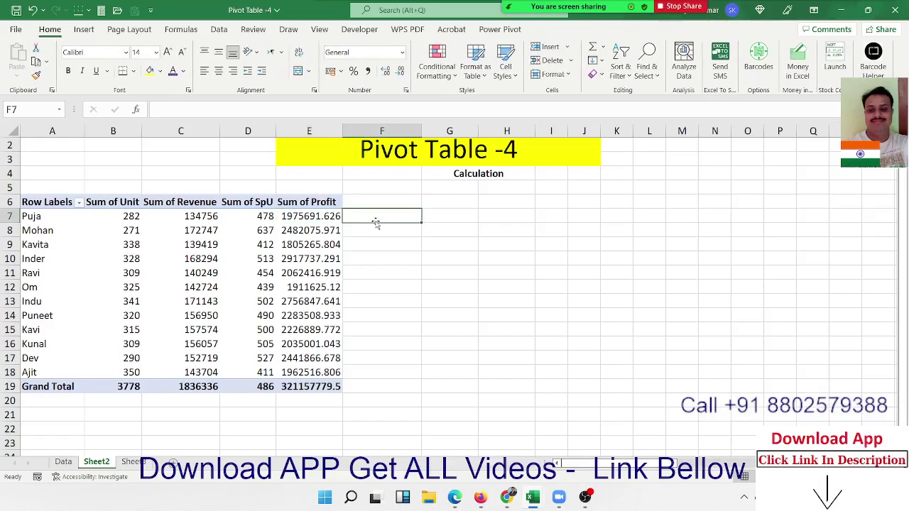
text(=)
key(Left)
key(Left)
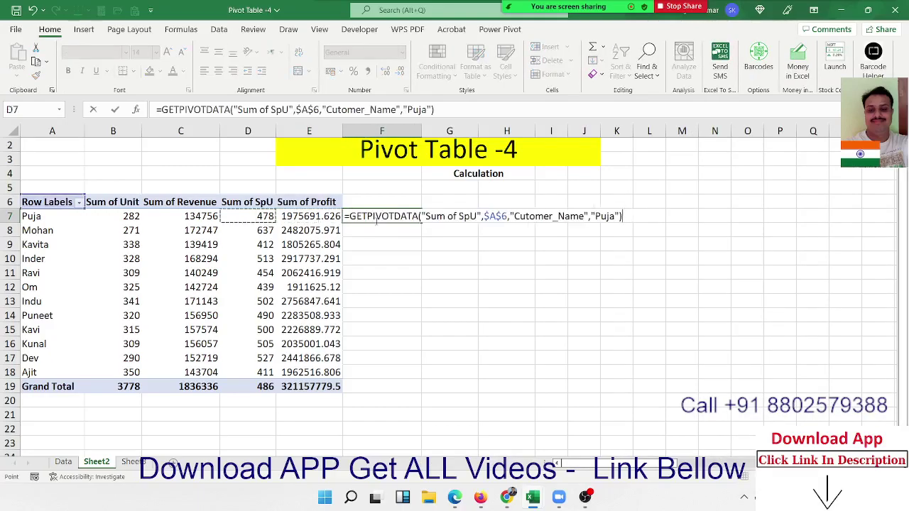
key(Left)
key(Left)
key(Right)
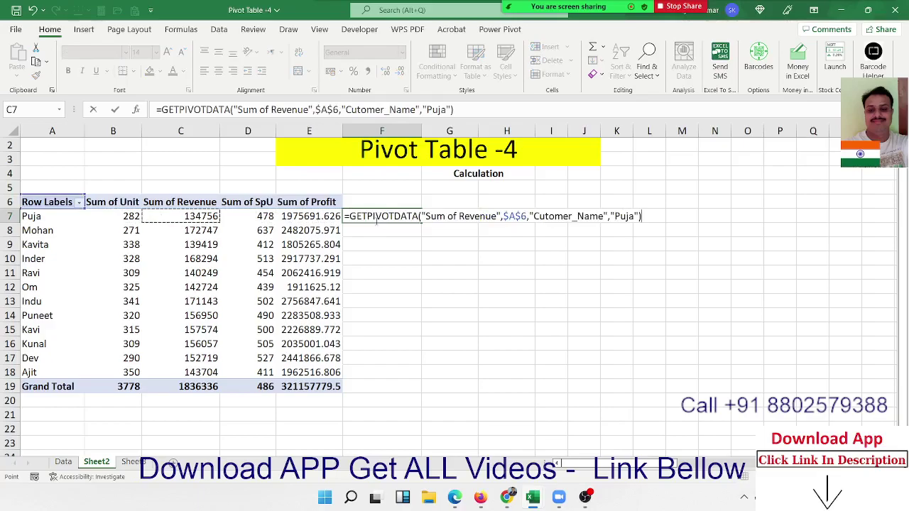
text(-)
key(Left)
key(Return)
Delete the F7 test formula and select cell J2 on the Data sheet
key(Up)
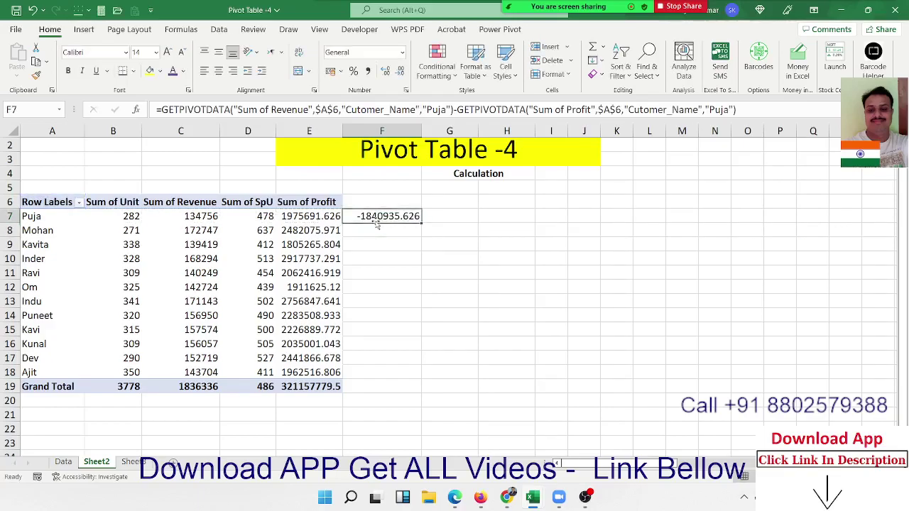
key(Delete)
key(Left)
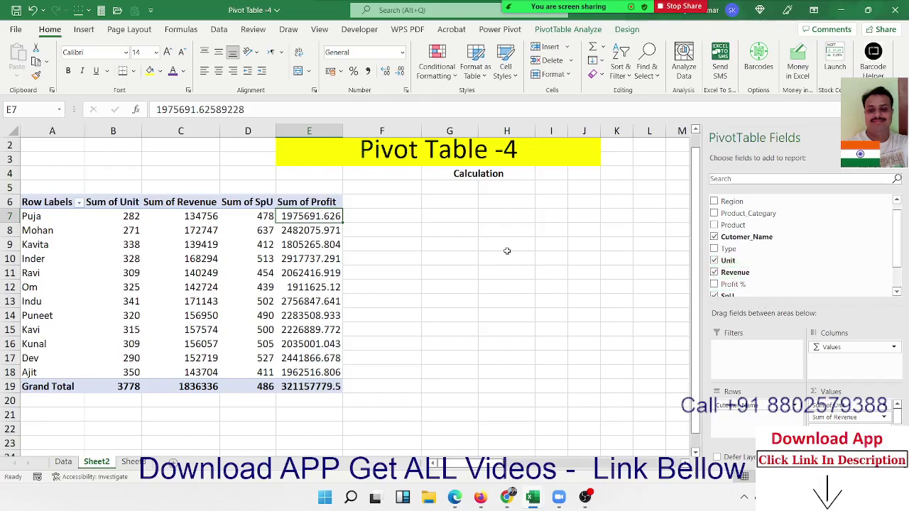
click(410, 218)
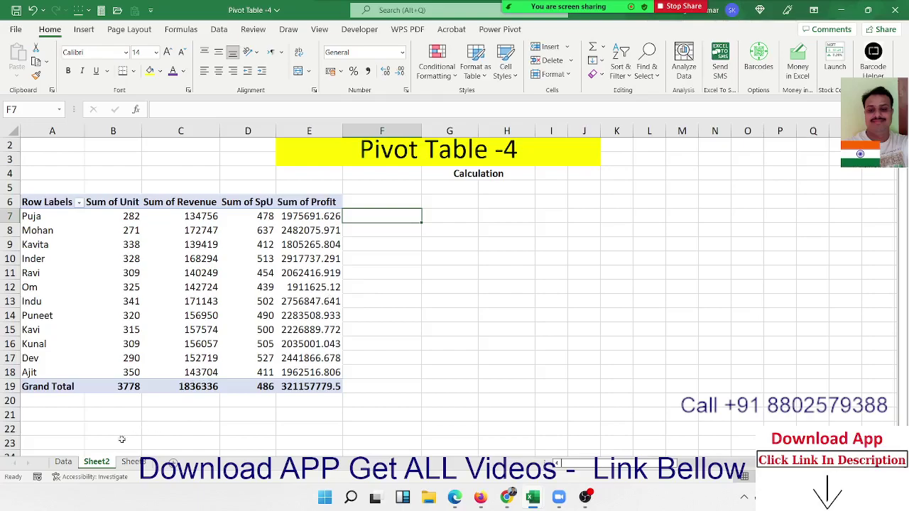
click(67, 462)
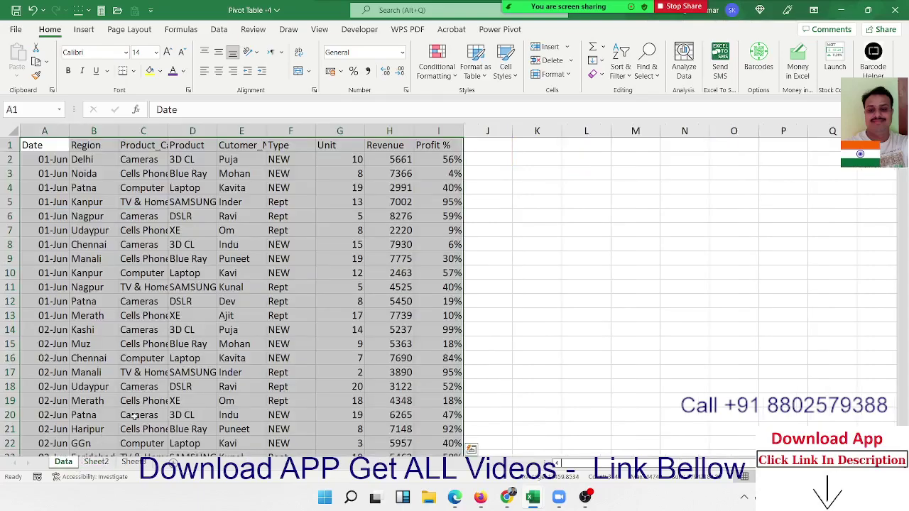
click(486, 165)
Check =H2*I2 in J2 gives 3171.403, clear it, then reselect Puja's Sum of Profit on Sheet2
text(=)
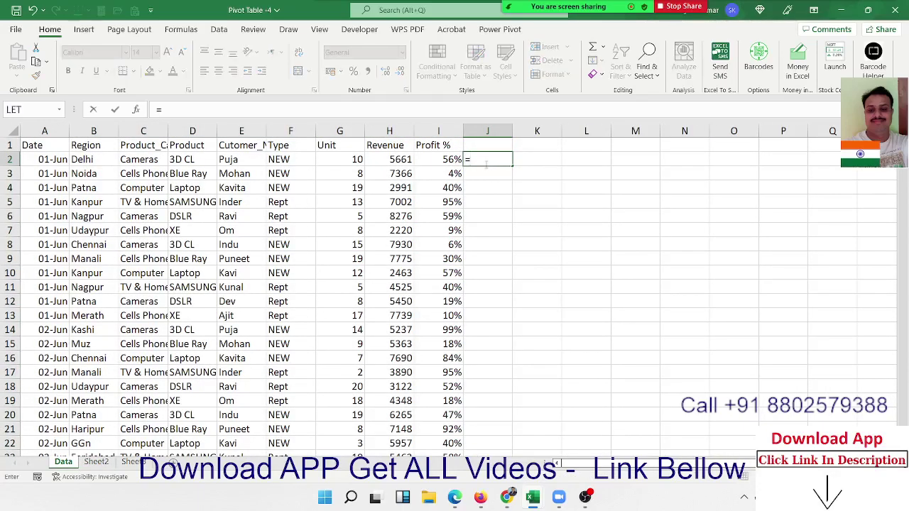
key(Left)
key(Left)
text(*)
key(Left)
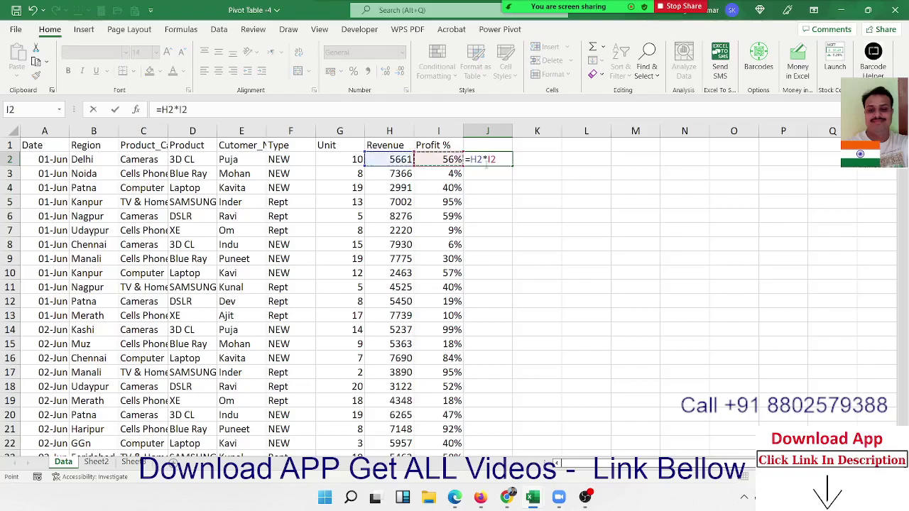
key(Return)
click(487, 165)
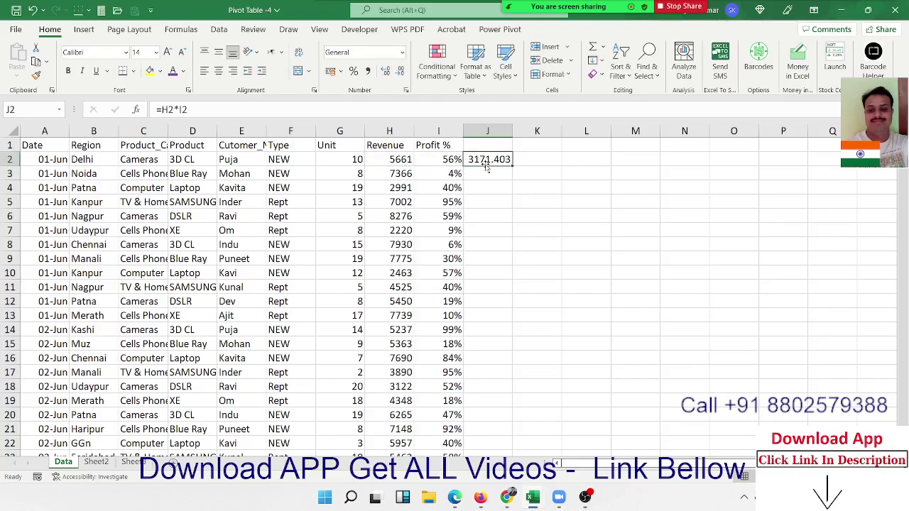
key(Delete)
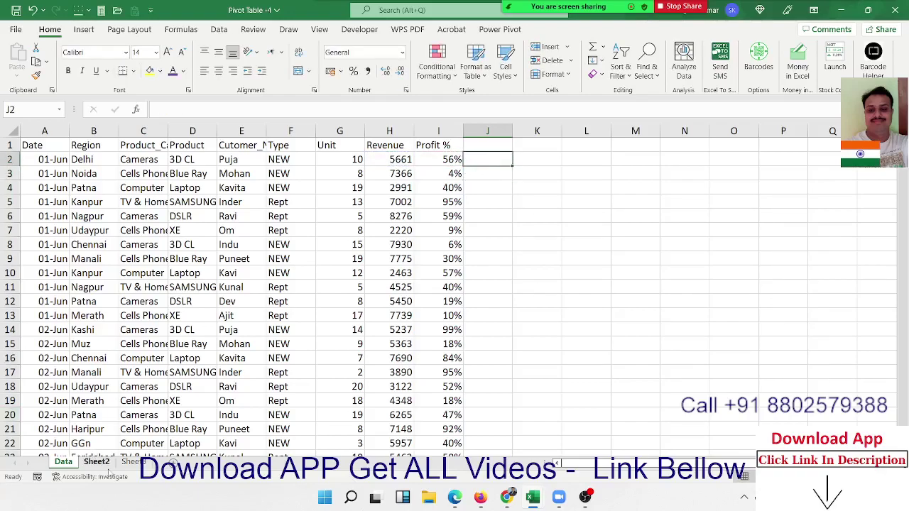
click(105, 467)
click(336, 217)
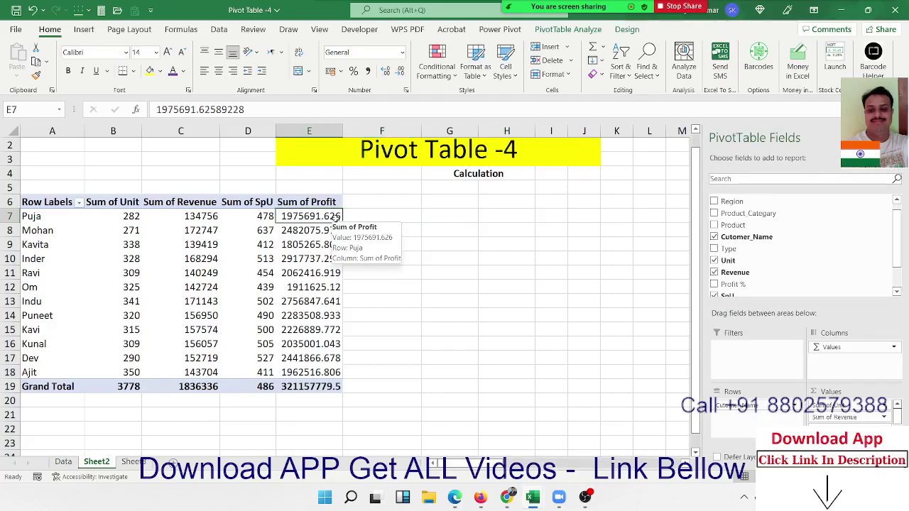
scroll(853, 412, down, 1)
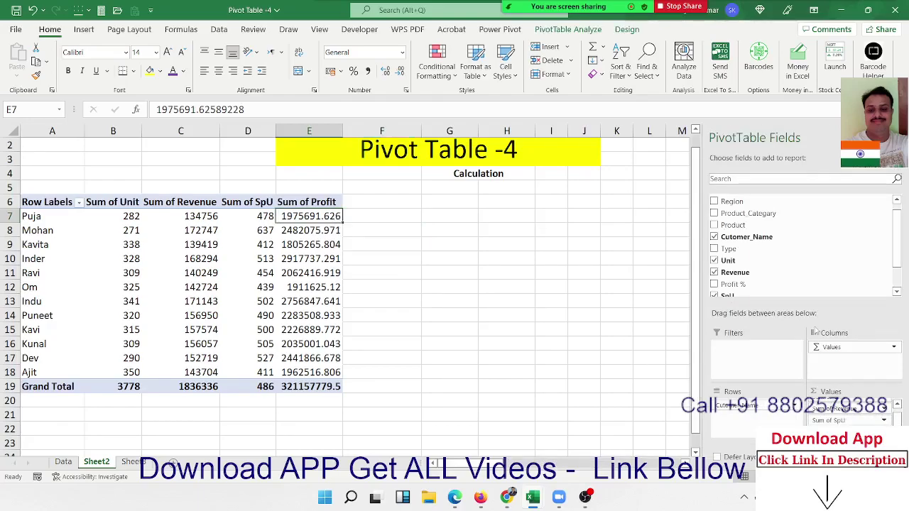
click(568, 29)
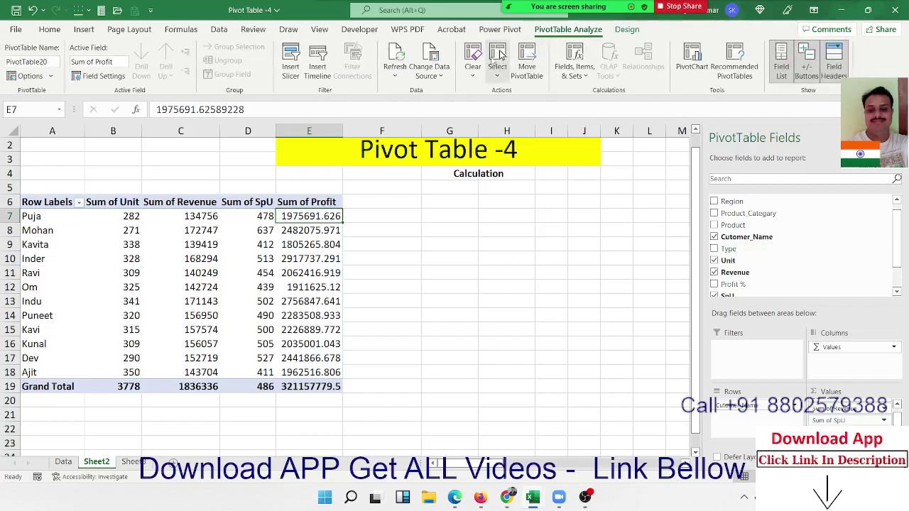
click(561, 71)
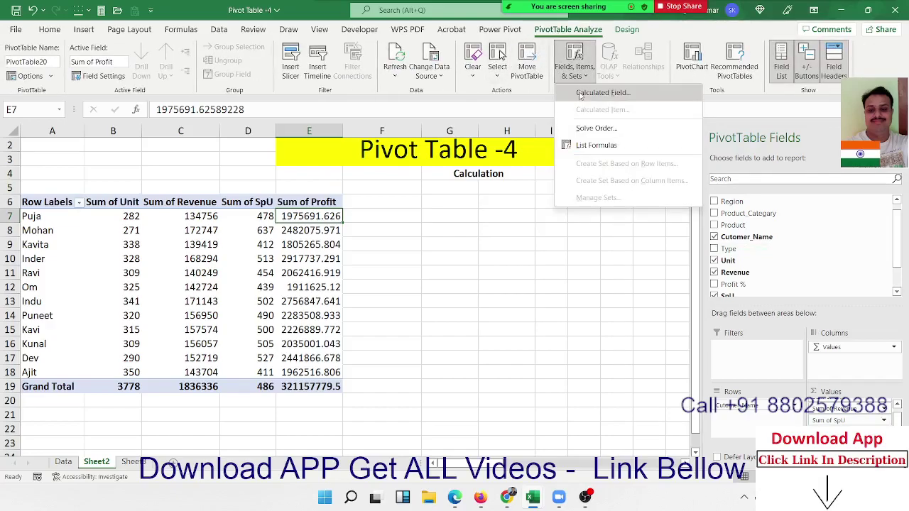
click(603, 92)
scroll(361, 349, down, 1)
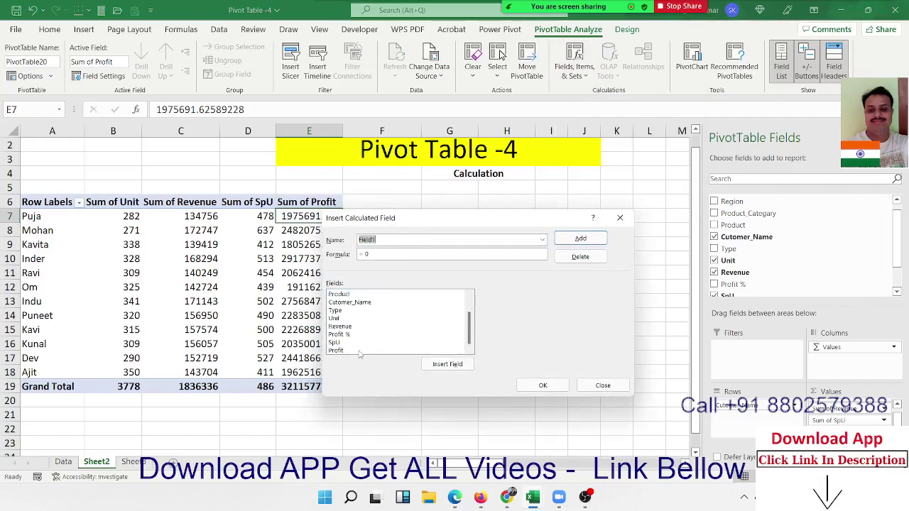
click(354, 351)
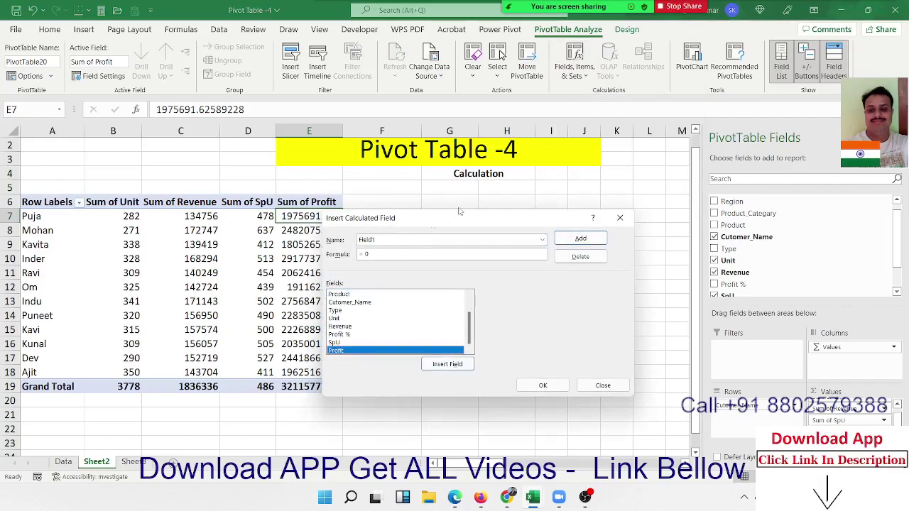
click(541, 241)
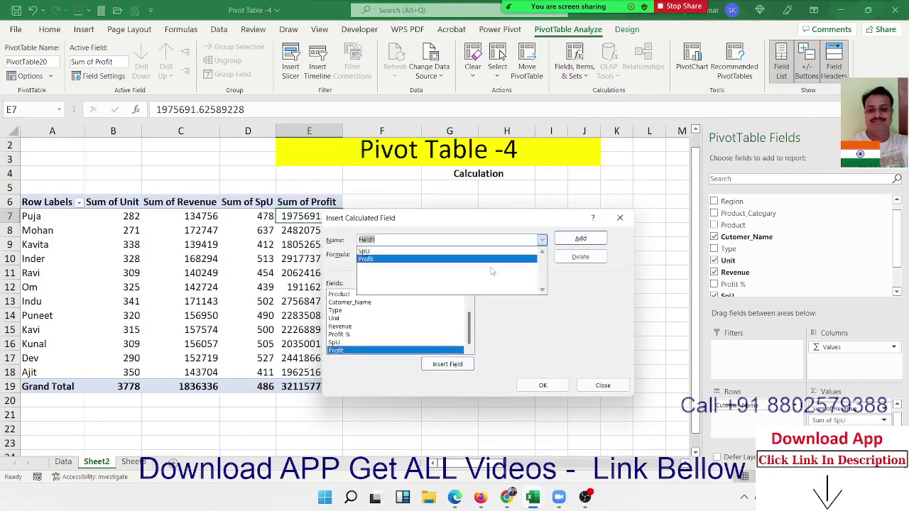
click(489, 260)
click(486, 254)
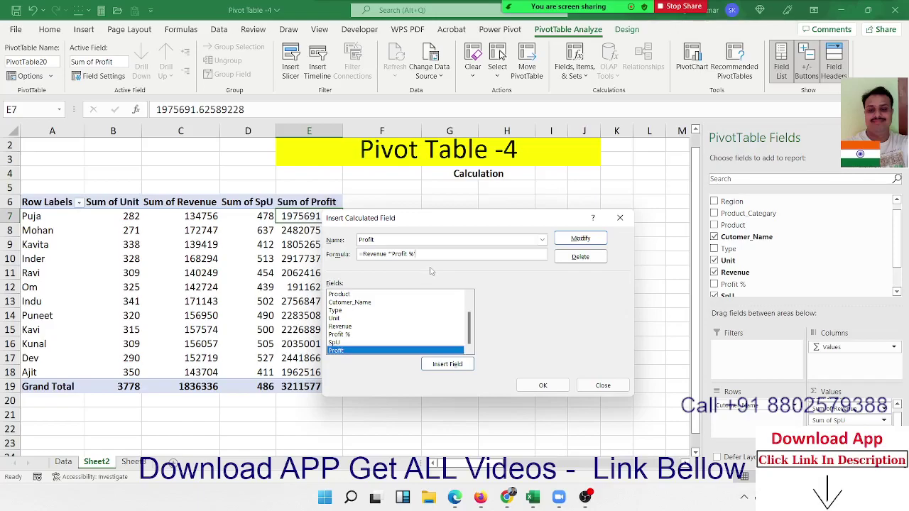
key(BackSpace)
key(BackSpace)
key(BackSpace)
key(BackSpace)
key(BackSpace)
key(BackSpace)
click(370, 326)
double_click(370, 326)
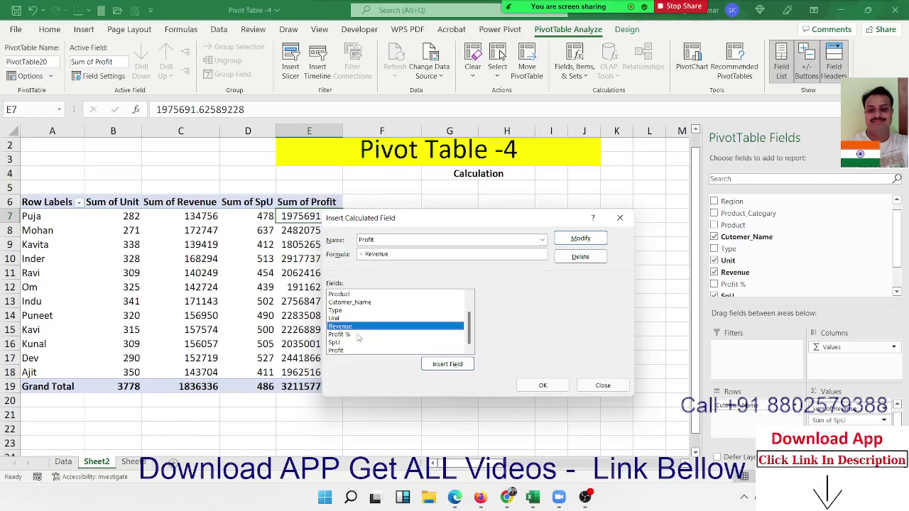
text(*)
double_click(360, 334)
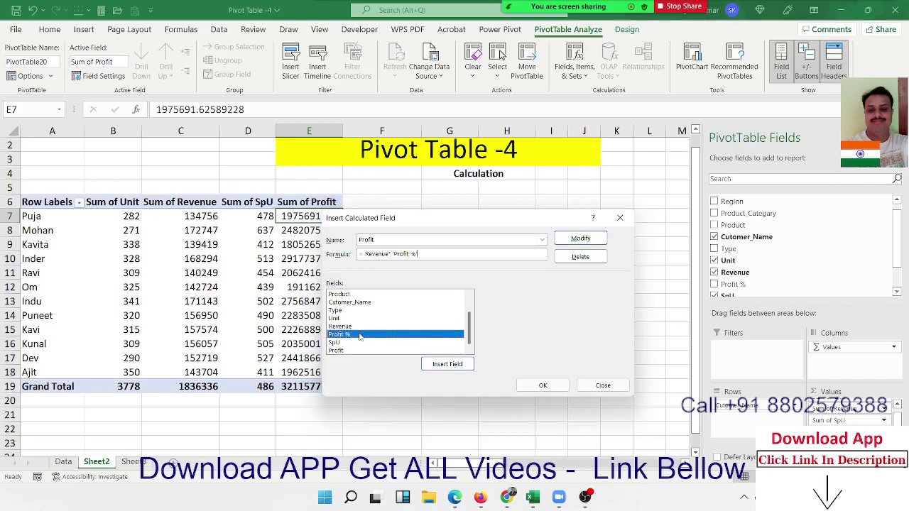
click(580, 240)
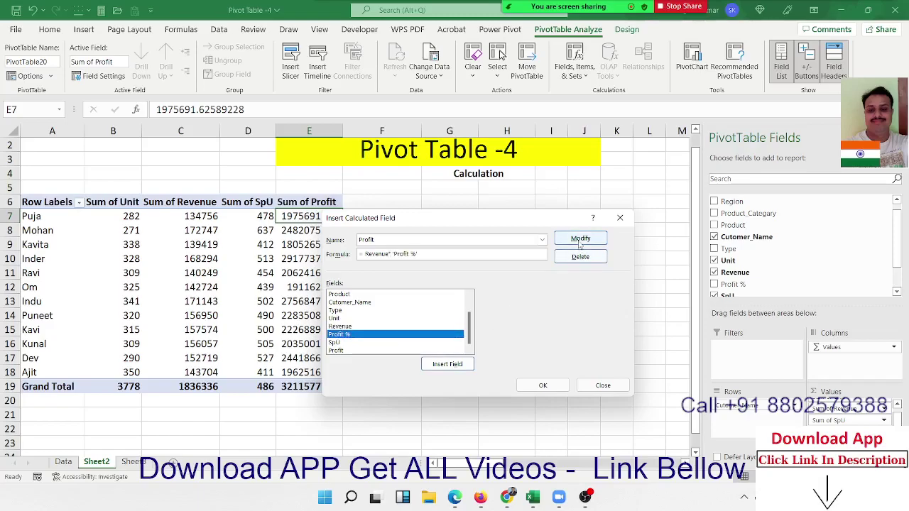
click(544, 387)
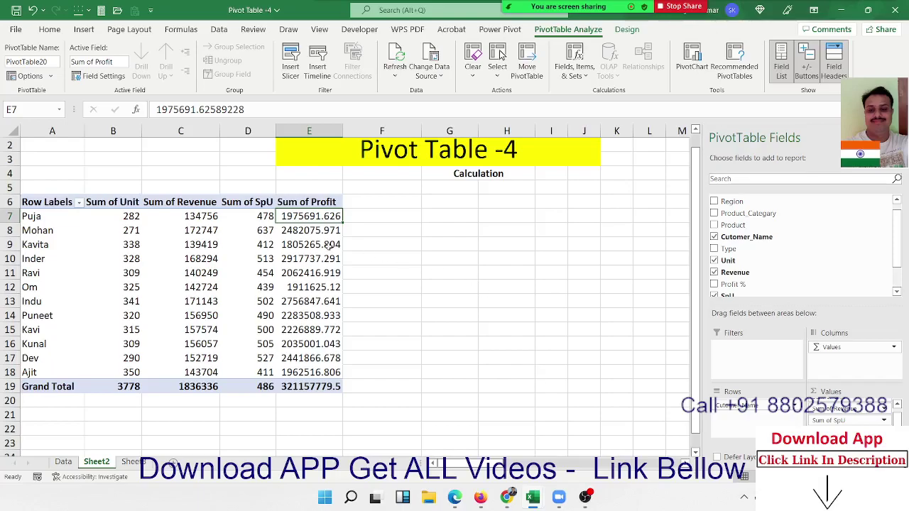
Inspect the SpU, Revenue and Profit values for Puja and the first customer against the Data sheet
click(262, 220)
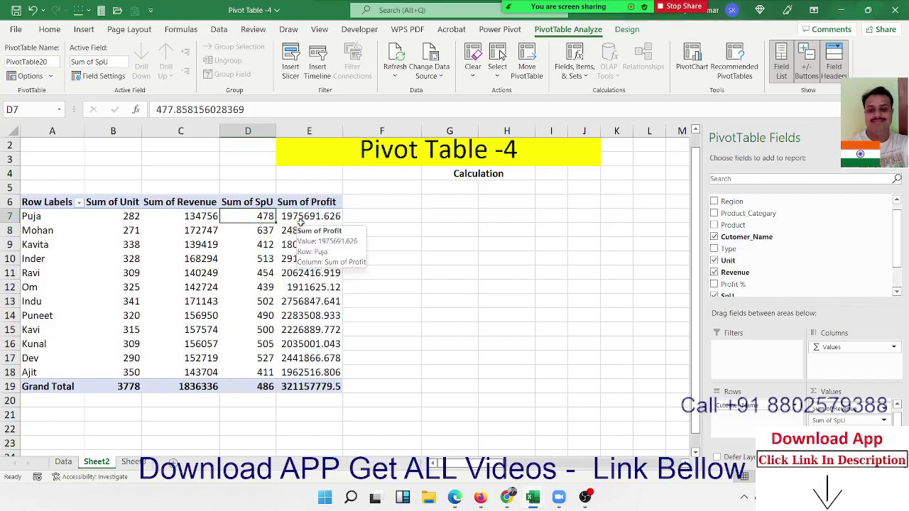
click(301, 223)
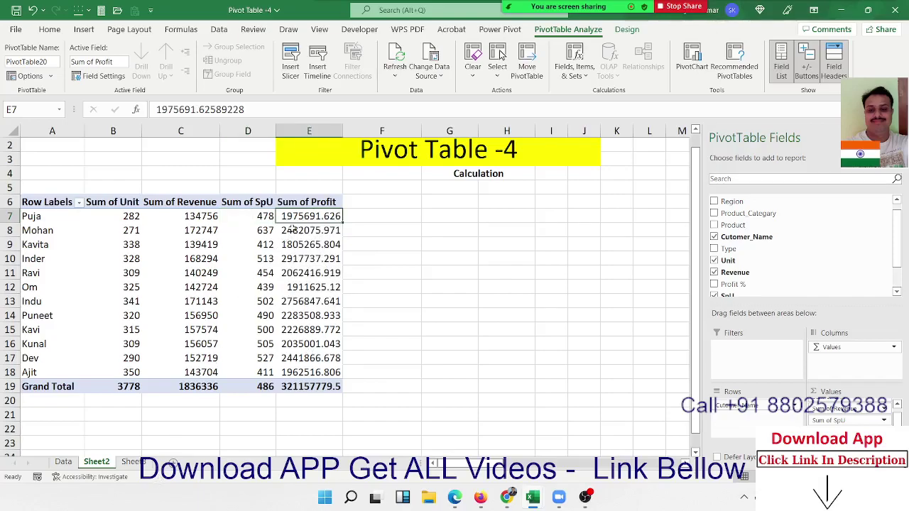
mouse_move(292, 228)
click(206, 218)
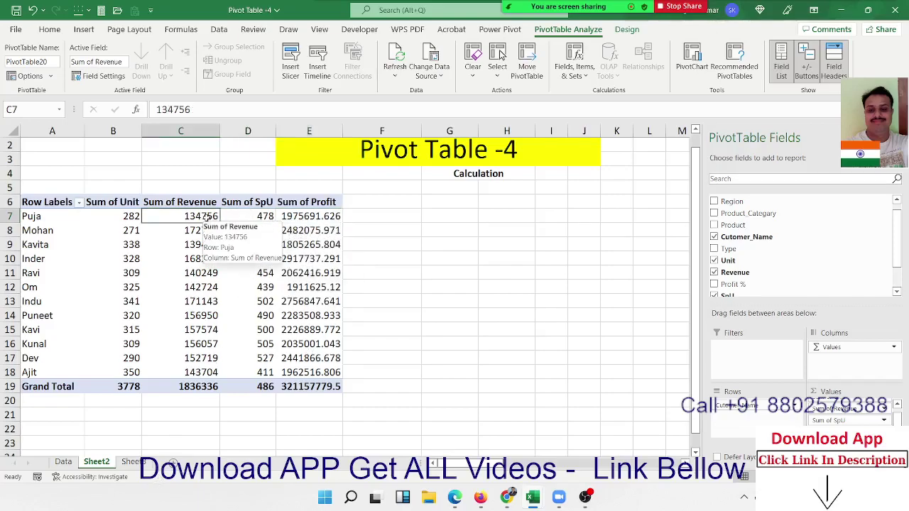
click(301, 219)
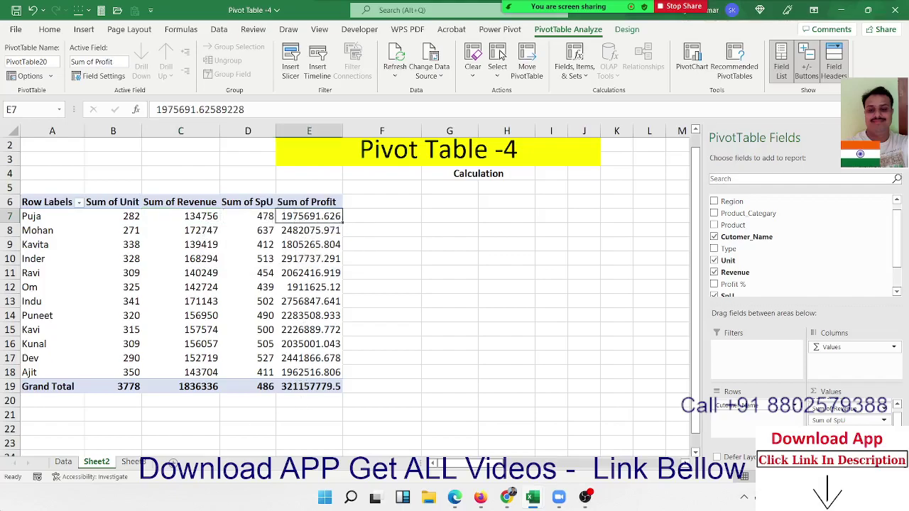
click(63, 462)
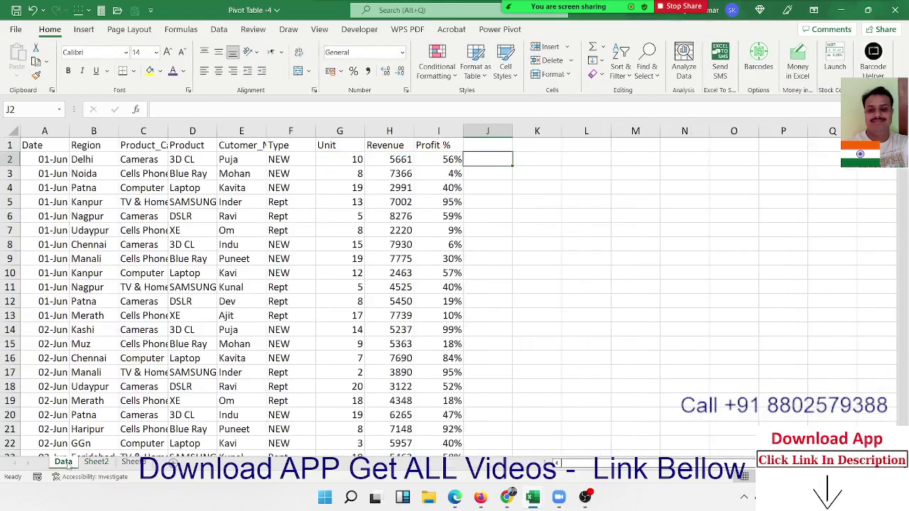
click(97, 462)
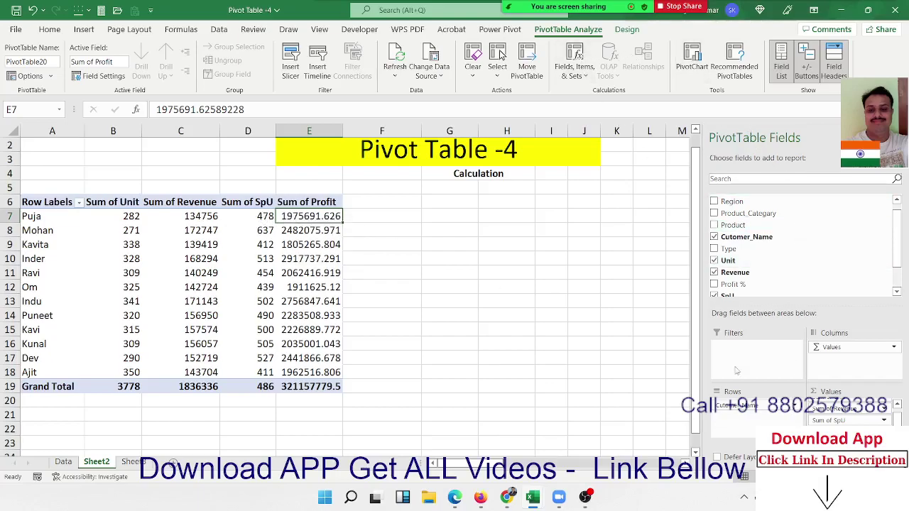
Add calculated field GST = Revenue*18%, showing Sum of GST totalling 330540.48
click(574, 66)
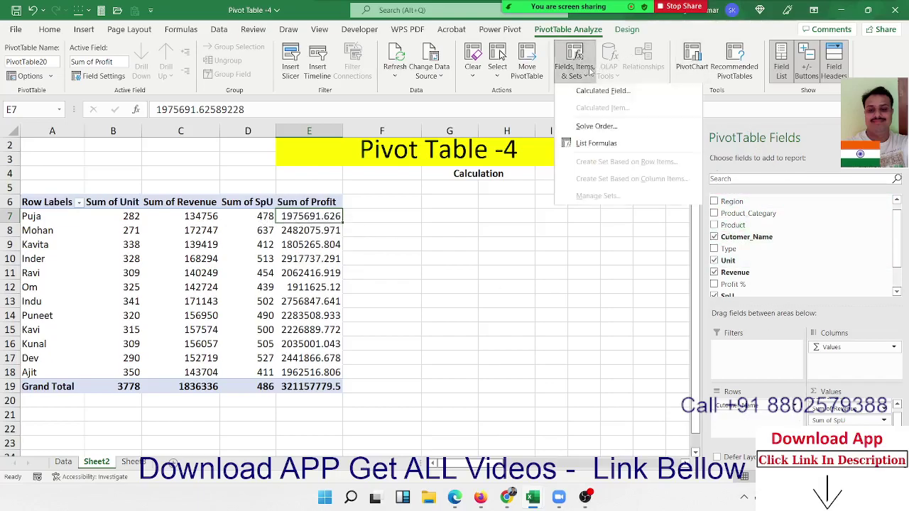
click(587, 98)
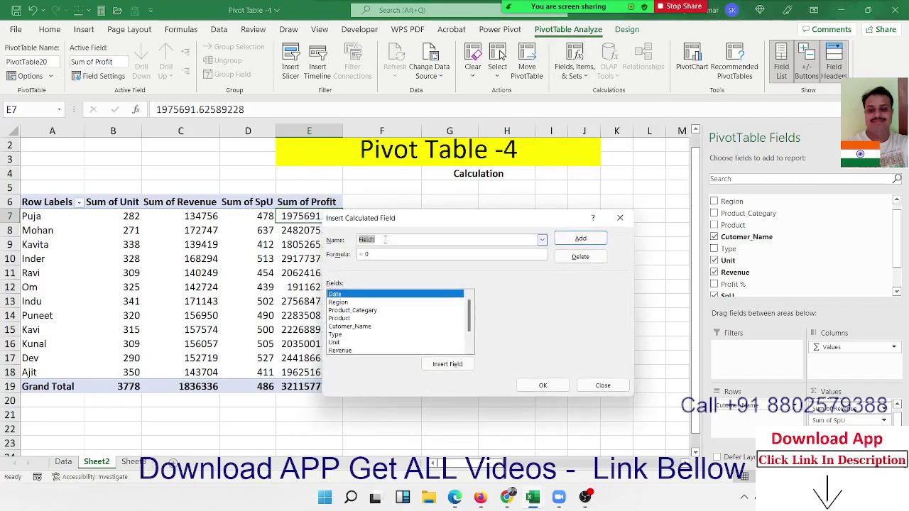
click(543, 240)
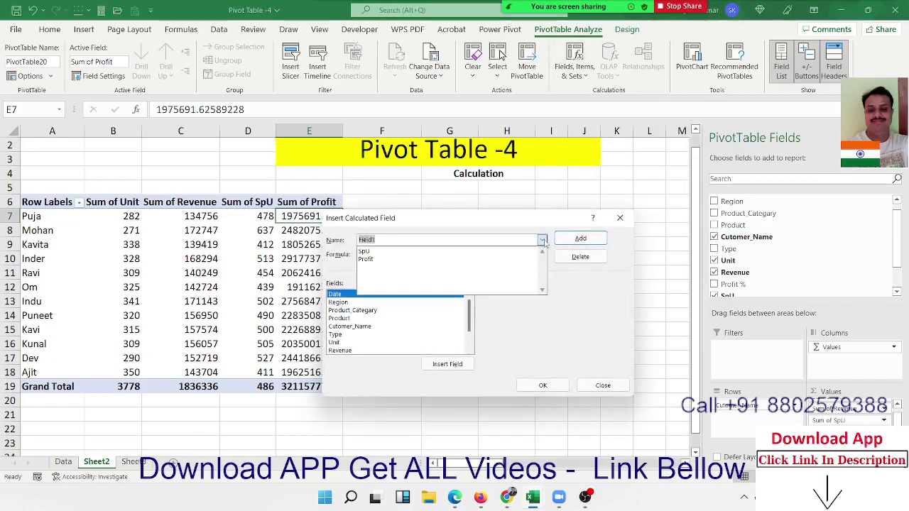
click(479, 260)
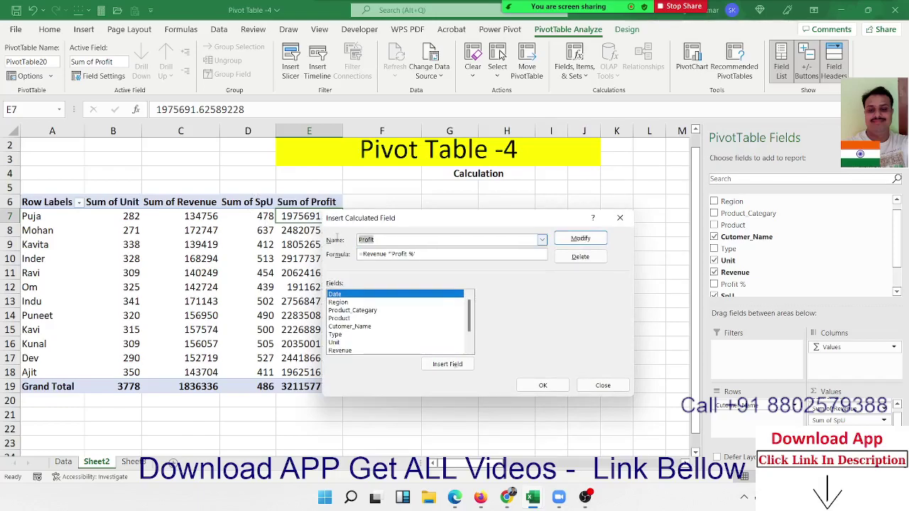
text(G)
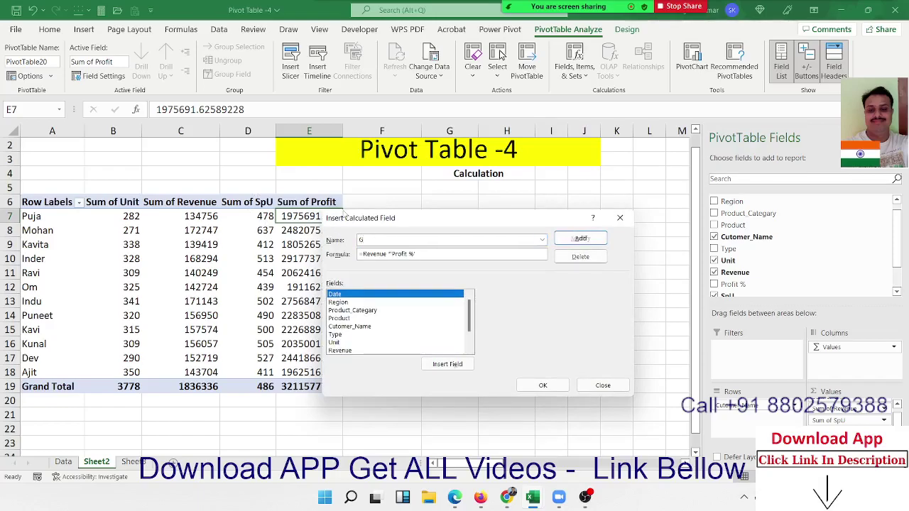
text(ST)
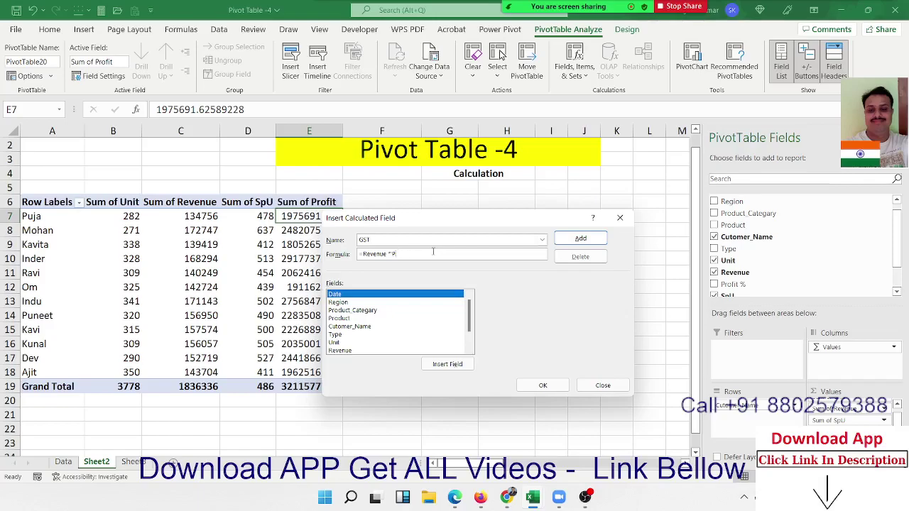
text(18)
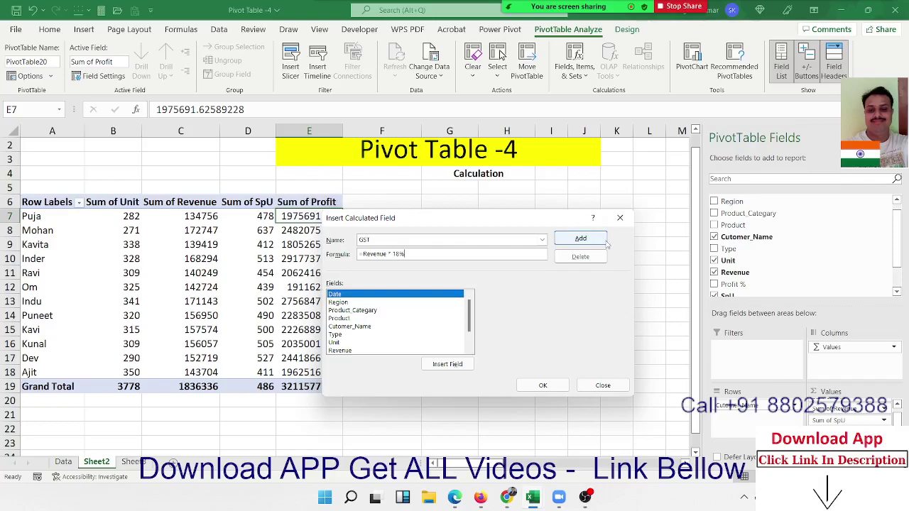
click(581, 239)
click(543, 385)
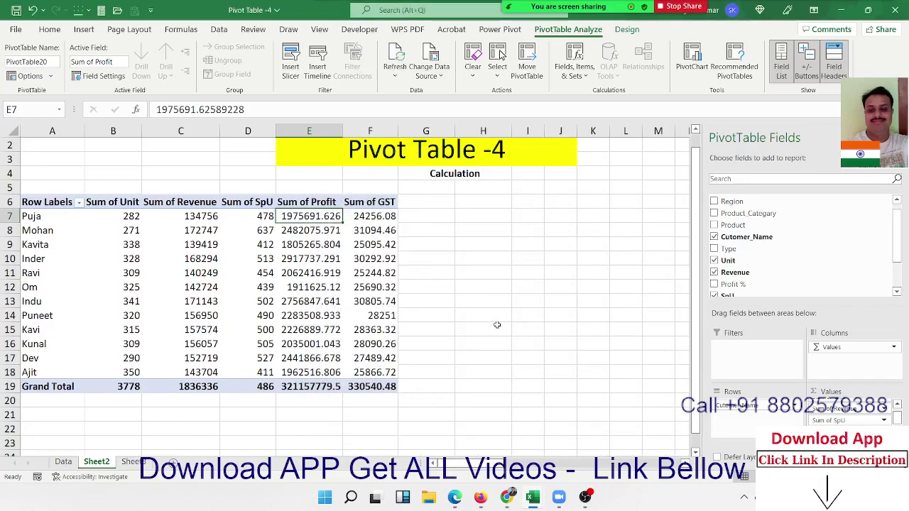
click(382, 215)
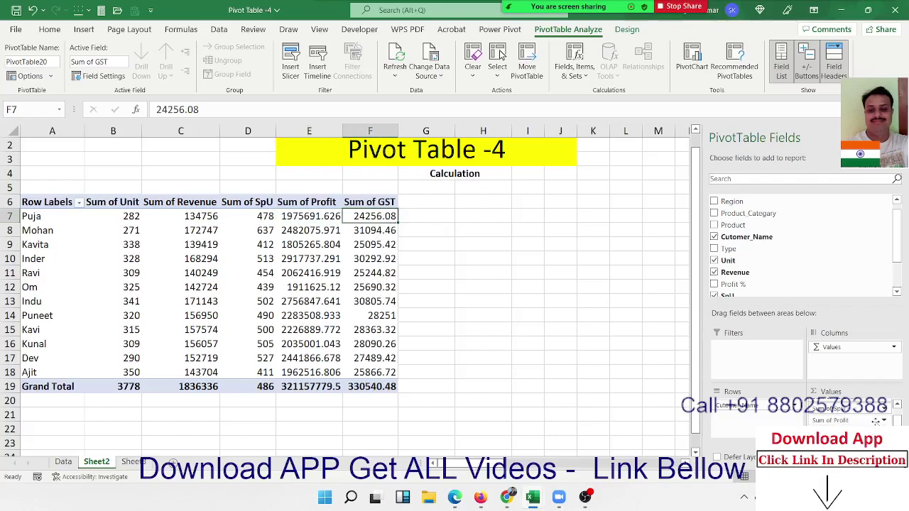
Remove Sum of Profit from the pivot table's values
mouse_move(852, 421)
mouse_down()
mouse_move(845, 285)
mouse_move(829, 272)
mouse_up()
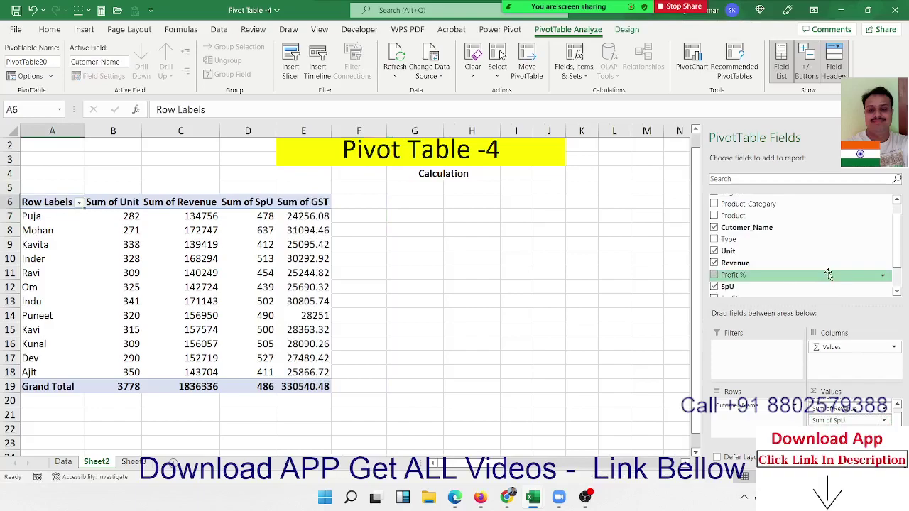
click(294, 219)
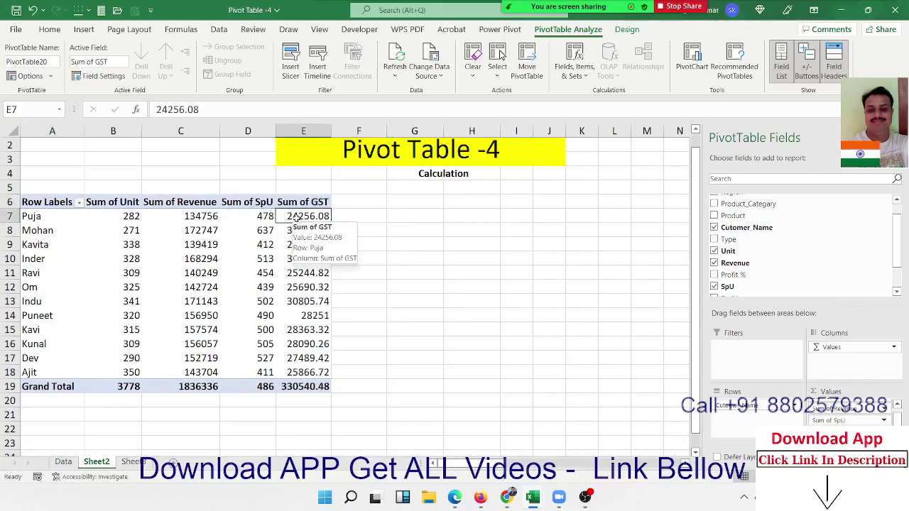
click(589, 74)
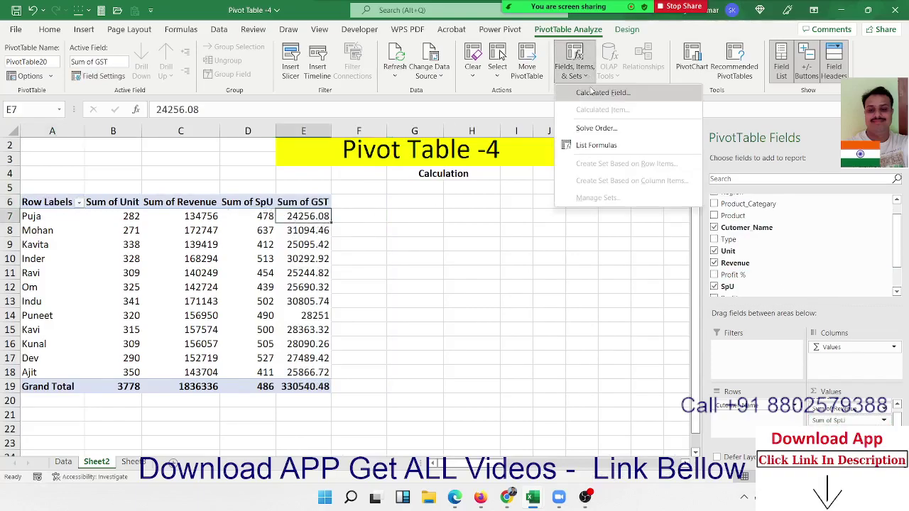
Add calculated field IN = IF(Unit<=300,5000,10000), showing Sum of IN per customer
click(597, 92)
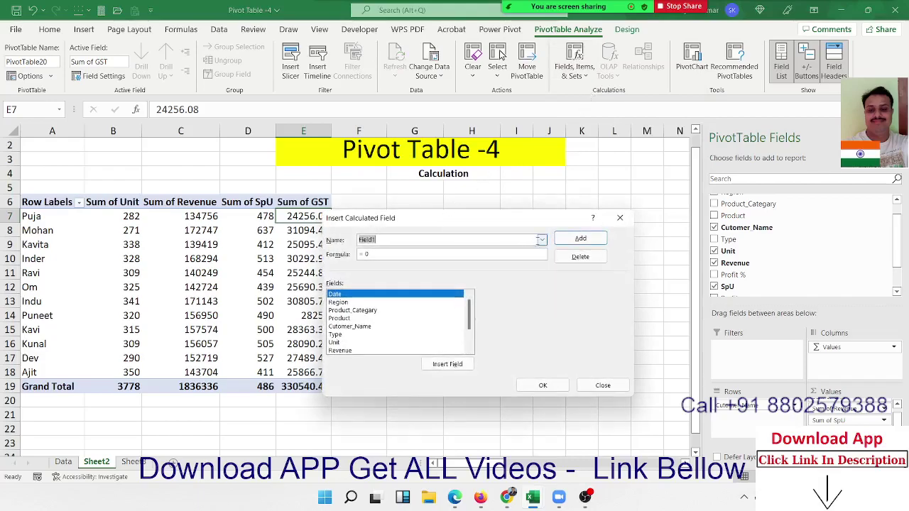
click(542, 241)
click(526, 234)
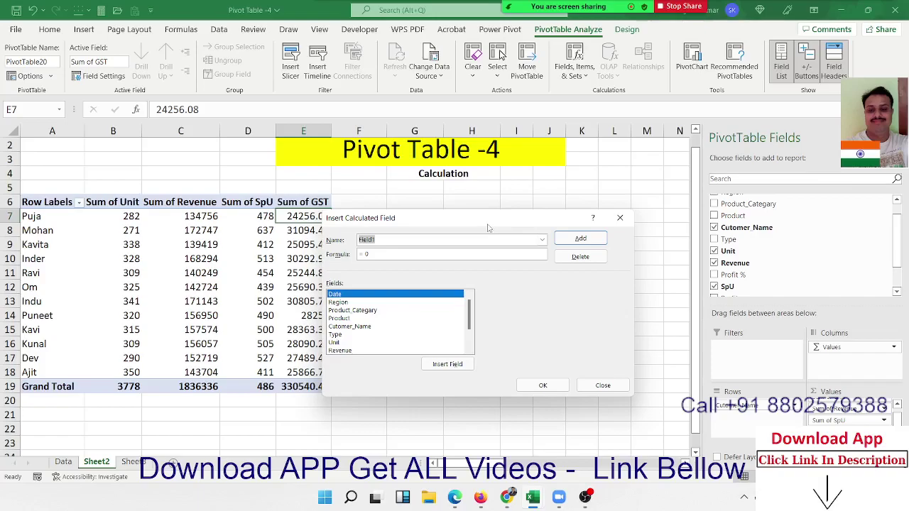
drag(487, 225, 549, 215)
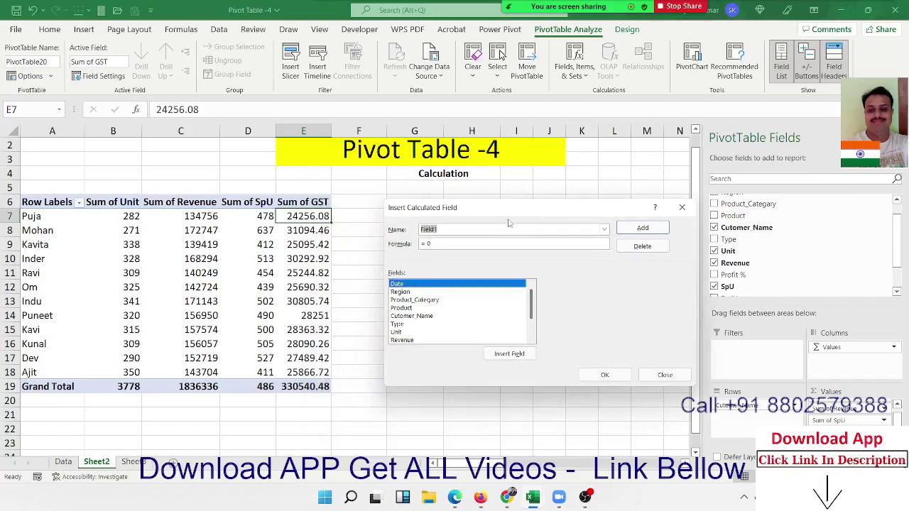
text(IN)
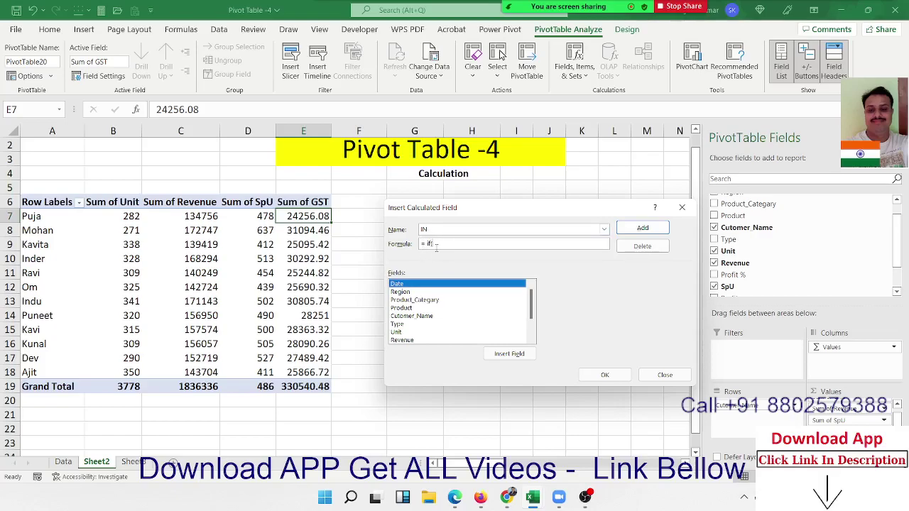
double_click(410, 335)
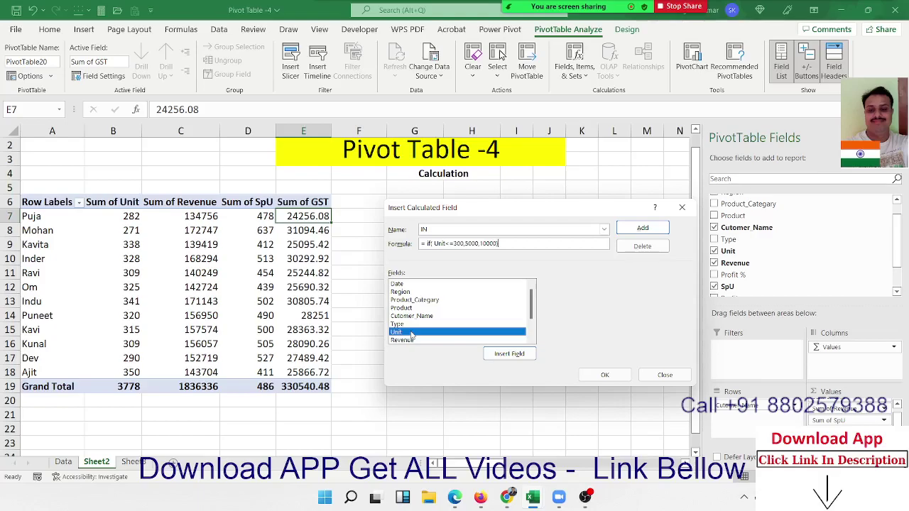
click(637, 230)
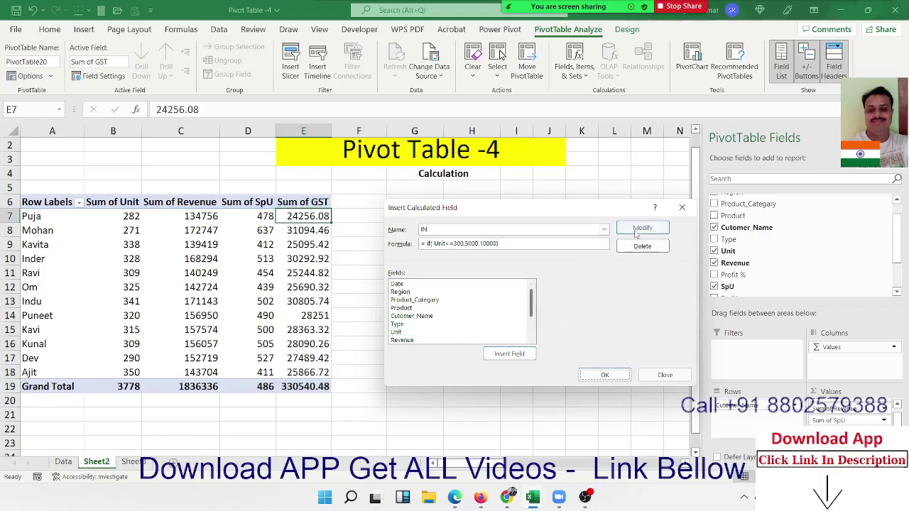
click(604, 375)
drag(369, 216, 374, 370)
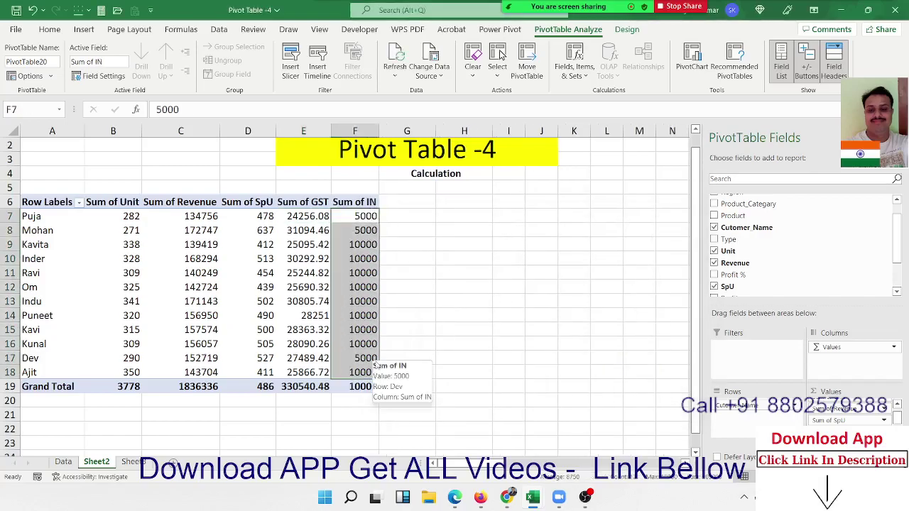
click(589, 78)
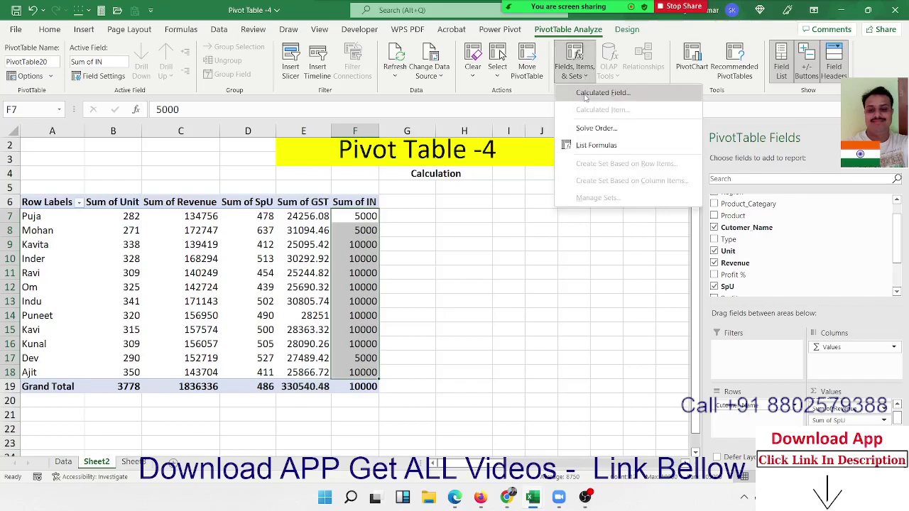
Generate Sheet4 listing the four calculated field formulas, delete it, and save with Ctrl+S
click(595, 144)
drag(200, 218, 196, 168)
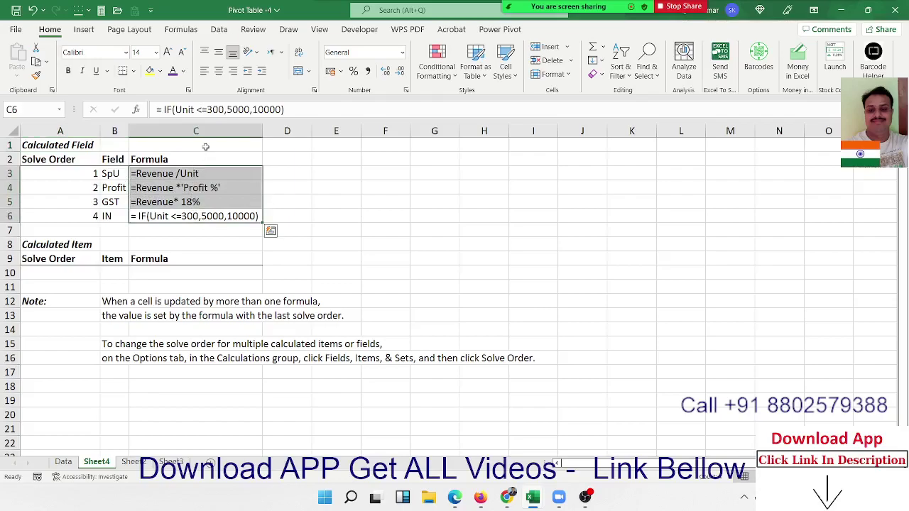
right_click(98, 462)
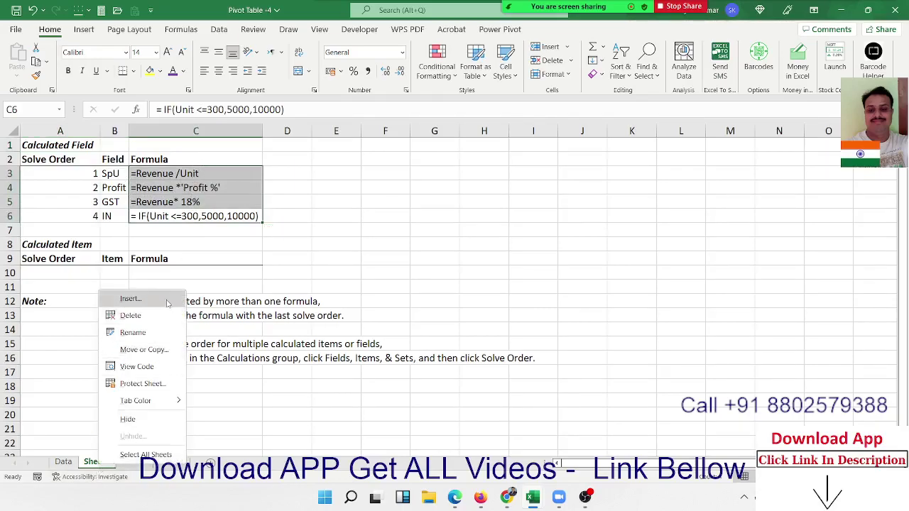
click(135, 316)
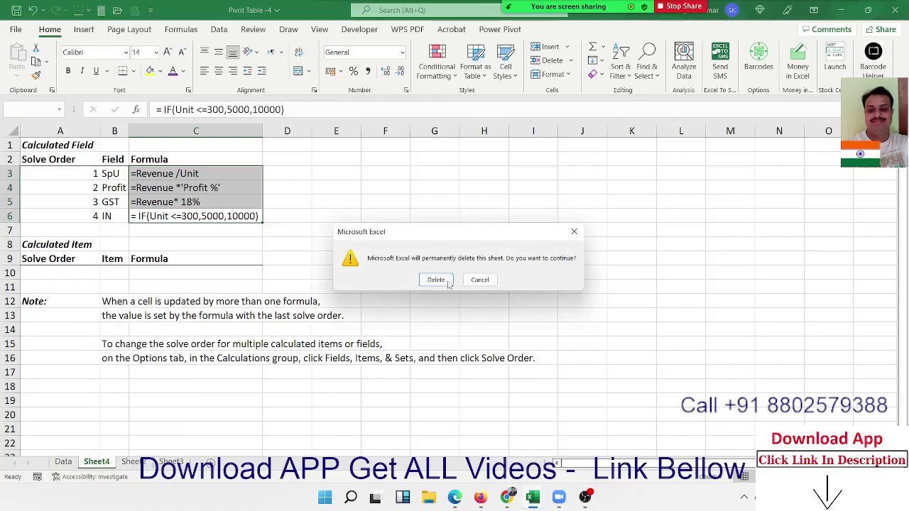
click(441, 280)
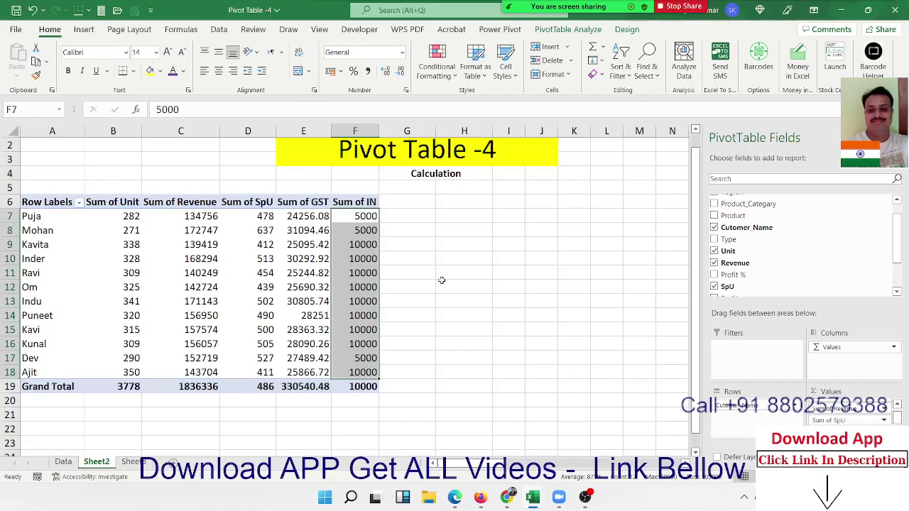
key(ctrl+s)
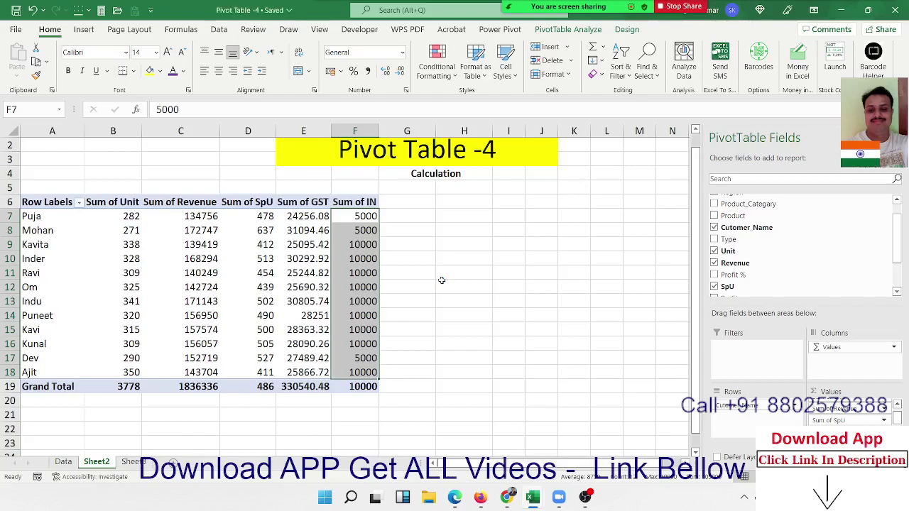